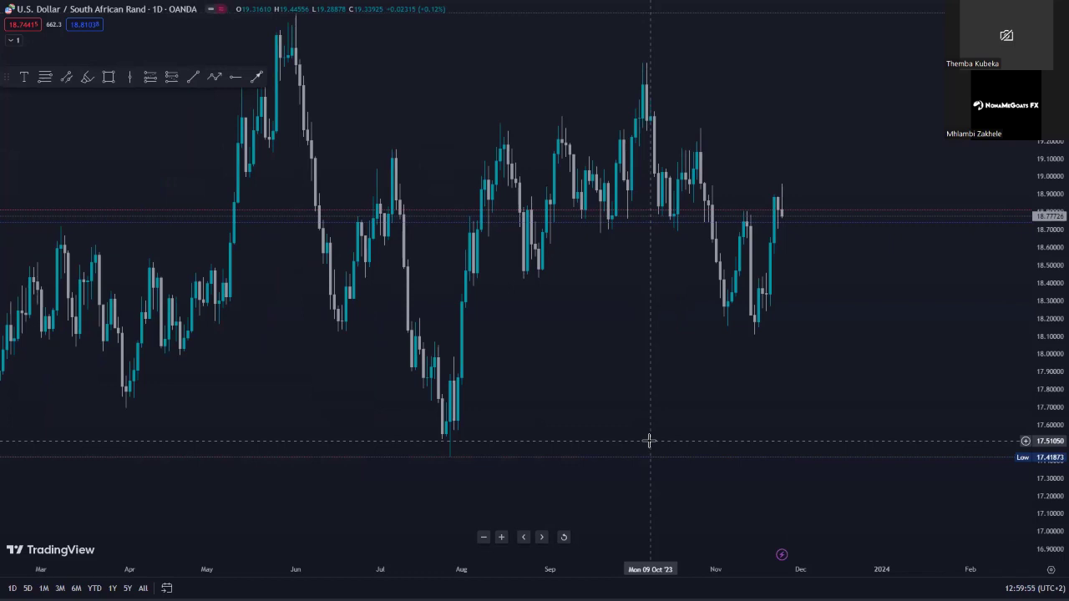
- Examine the long-term USD/ZAR daily price history, including the 2021 low, and compare it with the recent swings
left_click_drag(653, 425, 763, 292)
scroll(777, 453, "down", 10)
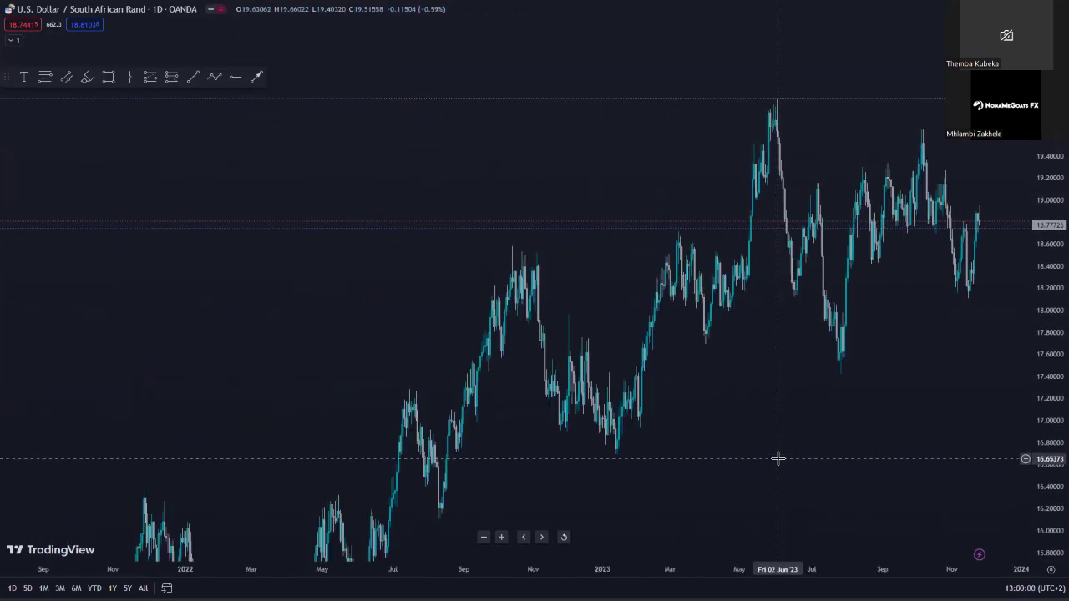
scroll(564, 359, "down", 5)
left_click_drag(793, 394, 490, 288)
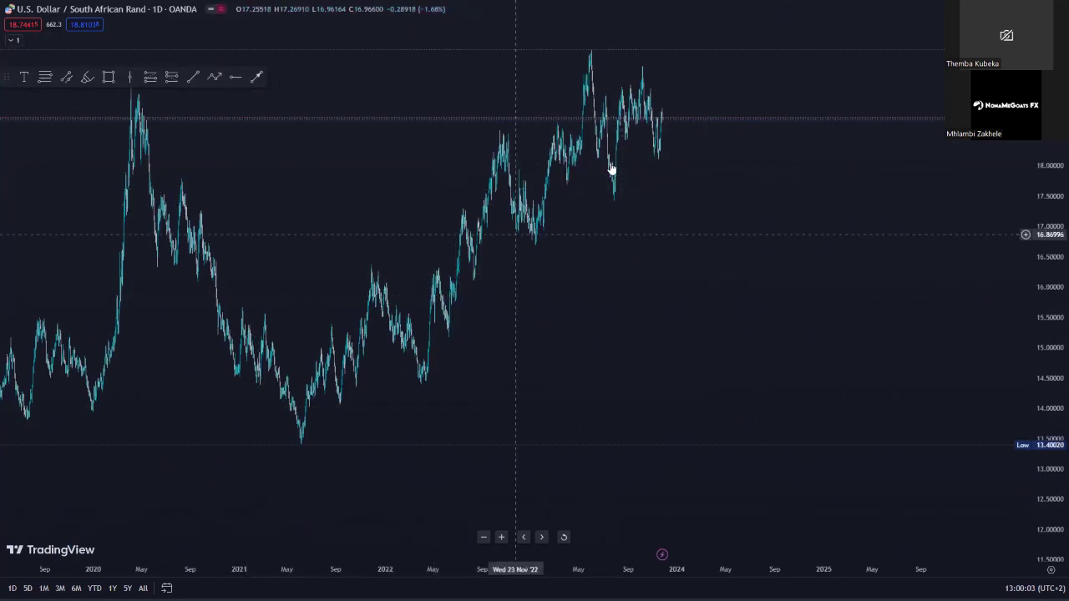
scroll(510, 329, "up", 4)
left_click_drag(440, 351, 670, 361)
scroll(409, 329, "up", 5)
left_click_drag(408, 329, 887, 441)
left_click_drag(1052, 376, 1054, 264)
scroll(518, 375, "up", 5)
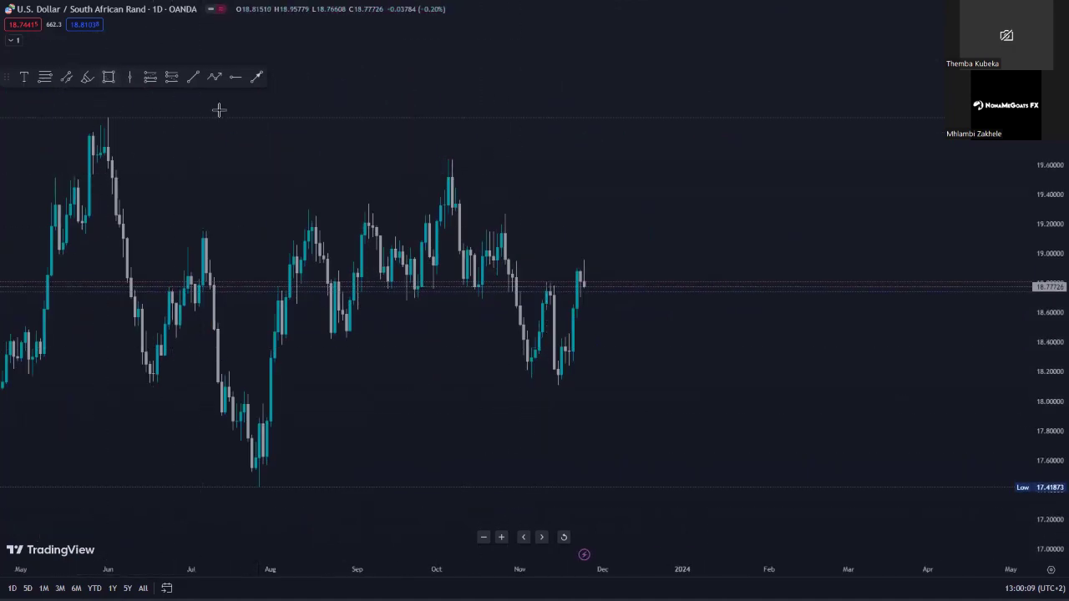
- Outline the August to early November 2023 price range with a rectangle from about 19.71 down to 18.51, then delete it
left_click(282, 148)
left_click(534, 325)
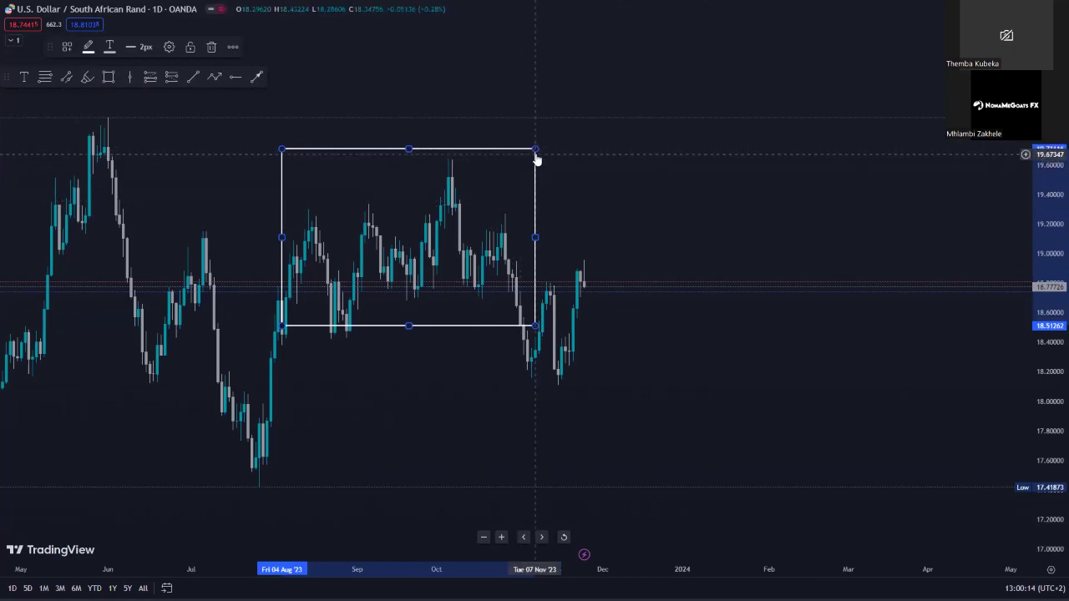
key("Delete")
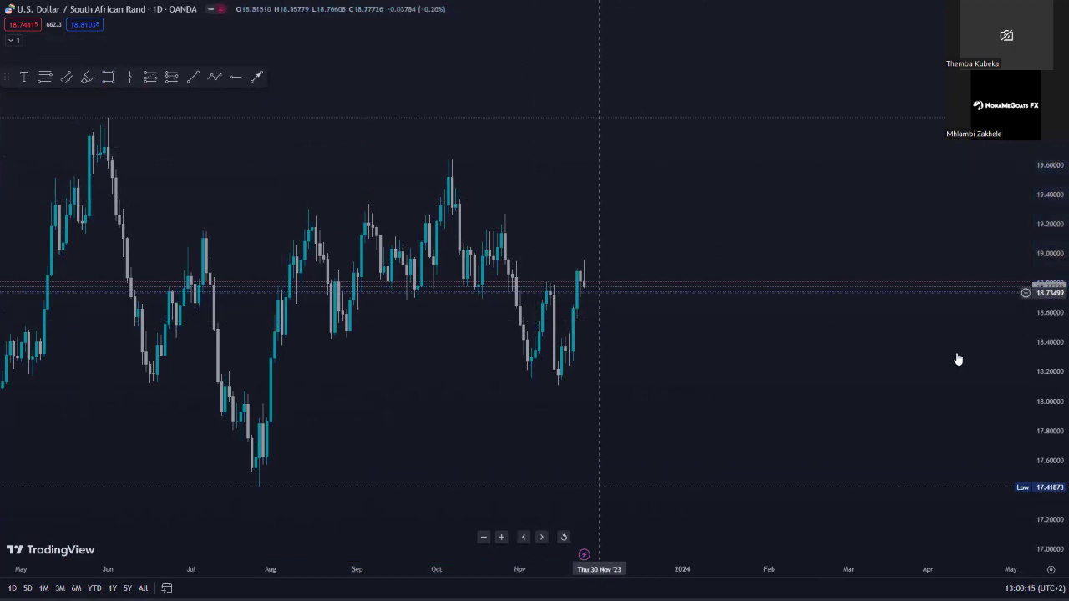
- Examine the recent daily candles and the rally from the July 2023 low
left_click_drag(807, 275, 849, 201)
left_click_drag(1052, 357, 1052, 431)
left_click_drag(797, 421, 779, 421)
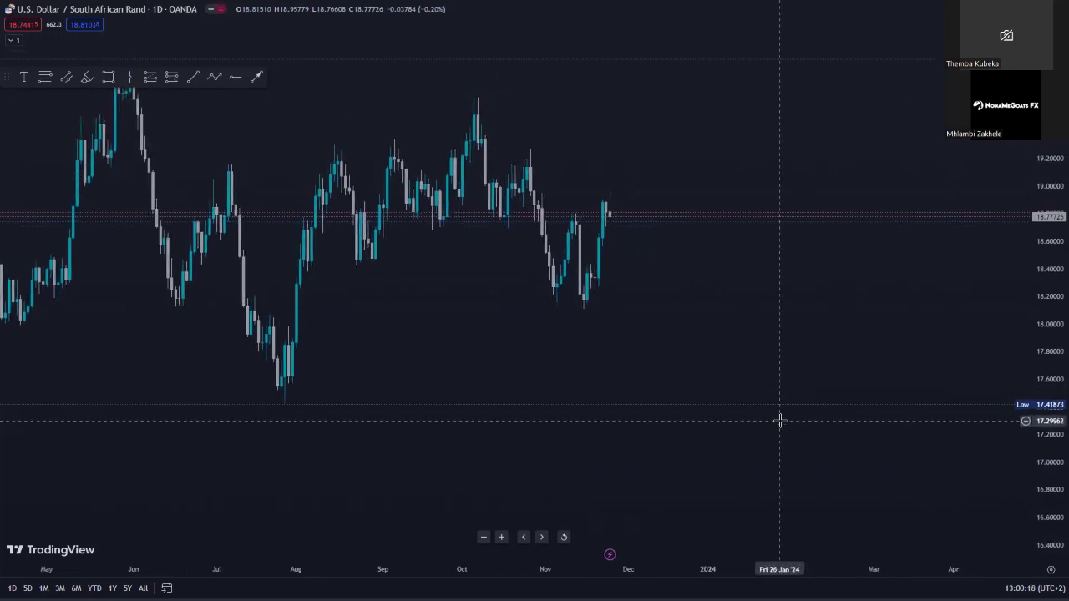
left_click_drag(1052, 390, 1054, 382)
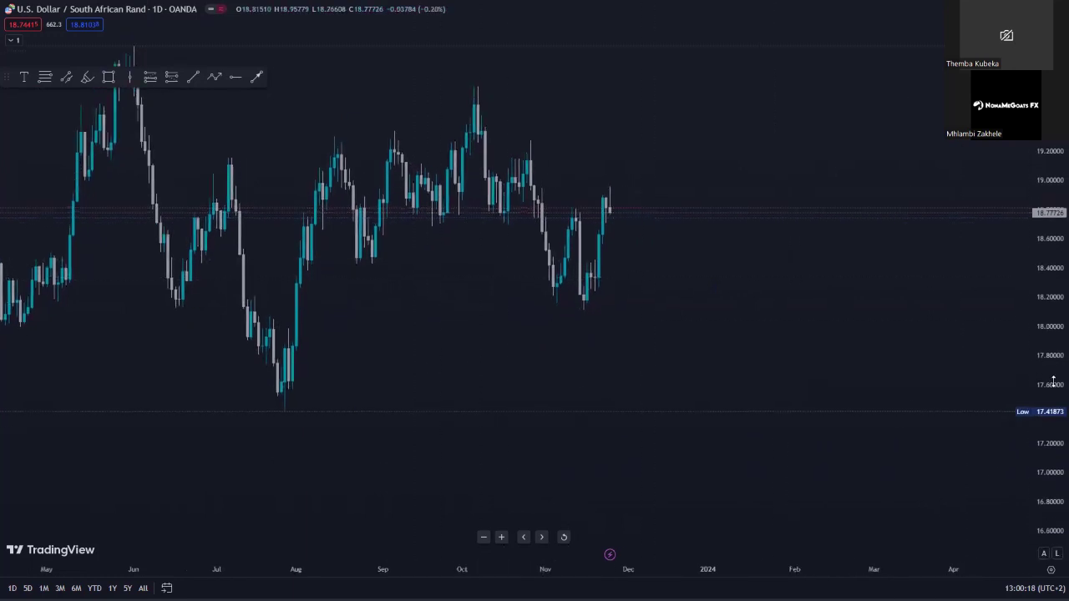
scroll(580, 377, "up", 3)
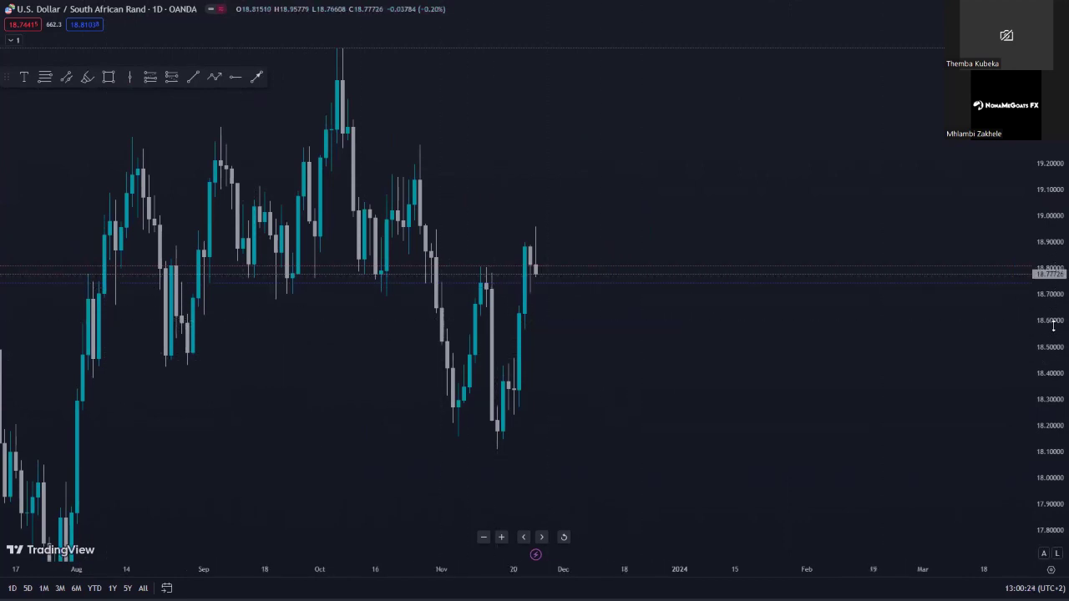
left_click_drag(1052, 304, 1052, 368)
left_click_drag(849, 295, 908, 199)
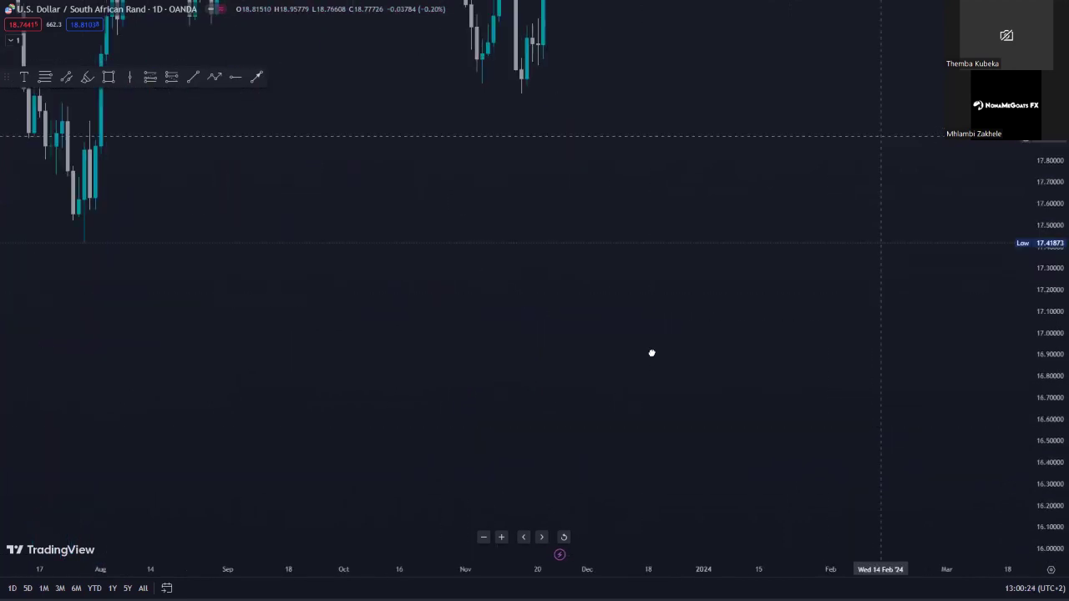
scroll(392, 241, "down", 3)
left_click_drag(392, 241, 389, 382)
- Draw a zone rectangle from late July to 4 December 2023, stretch it to about 18.25–17.89, and delete it
left_click(109, 77)
left_click(341, 203)
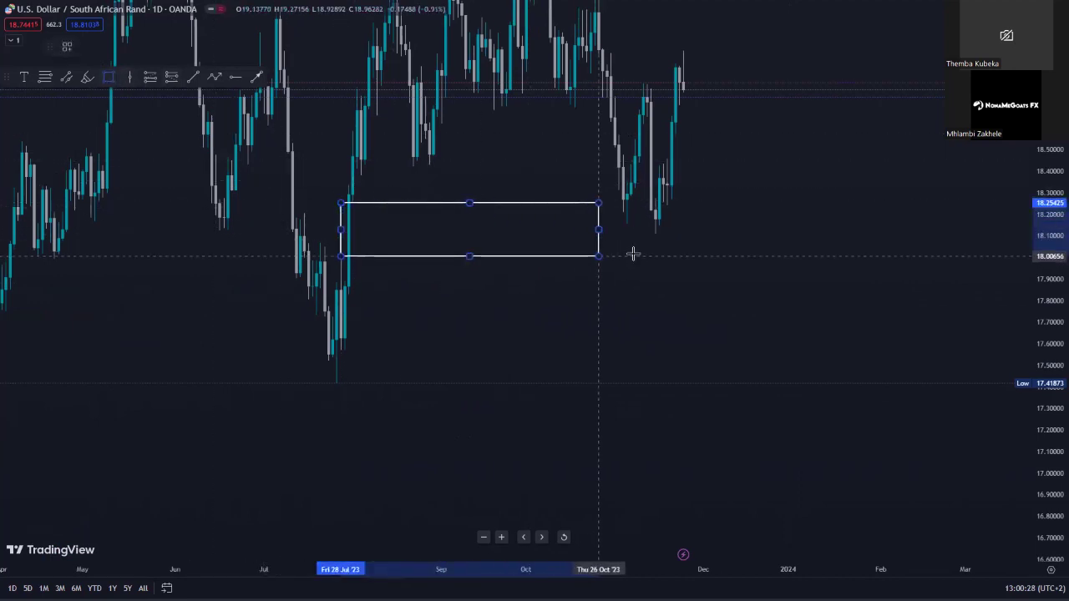
left_click(707, 254)
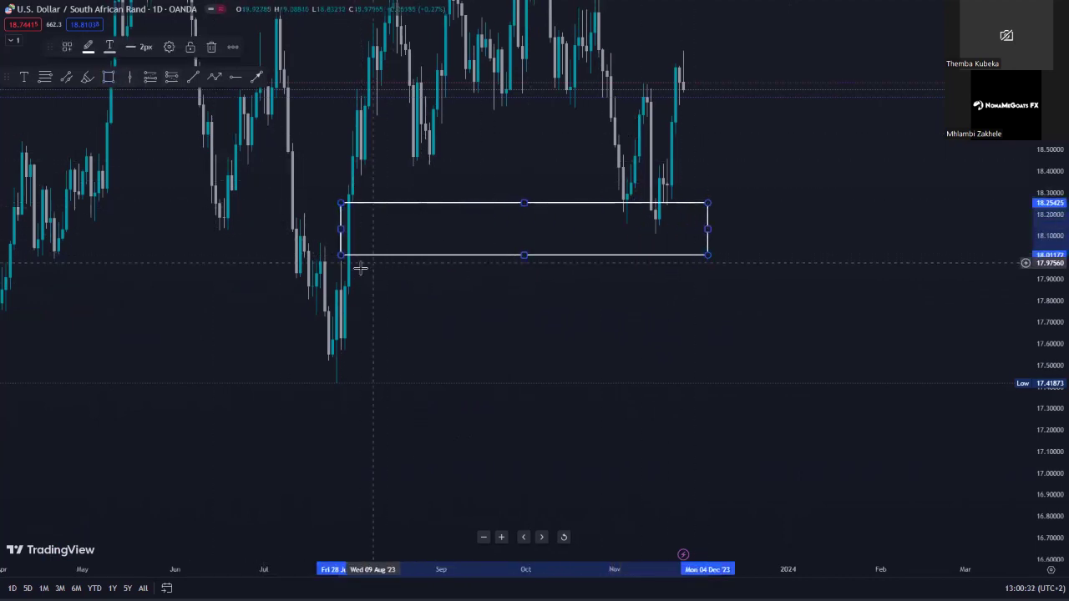
left_click_drag(335, 257, 345, 282)
left_click(433, 303)
left_click(482, 208)
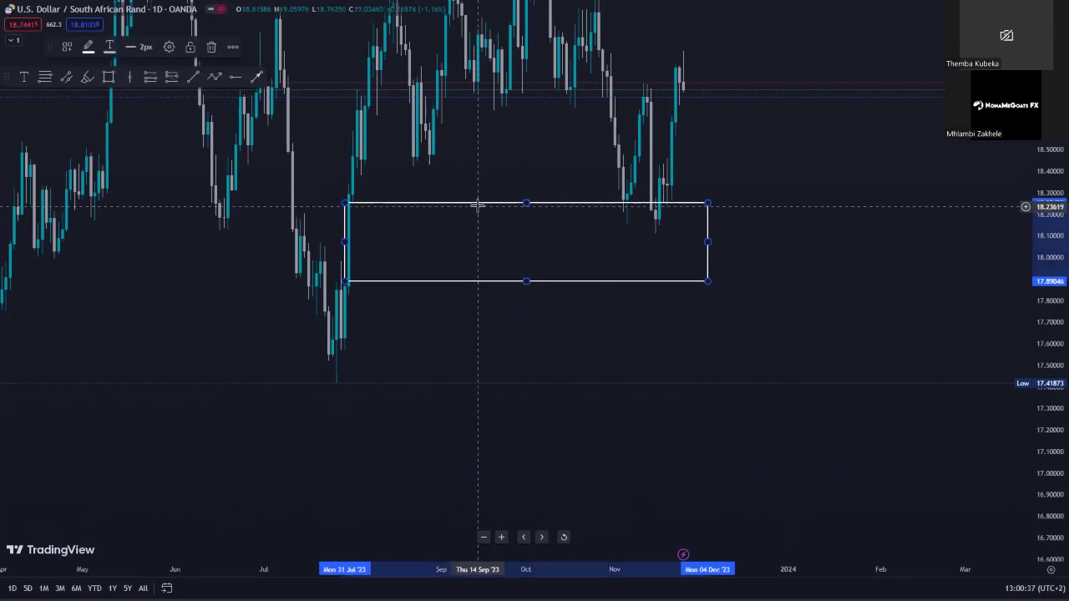
key("Delete")
type("h")
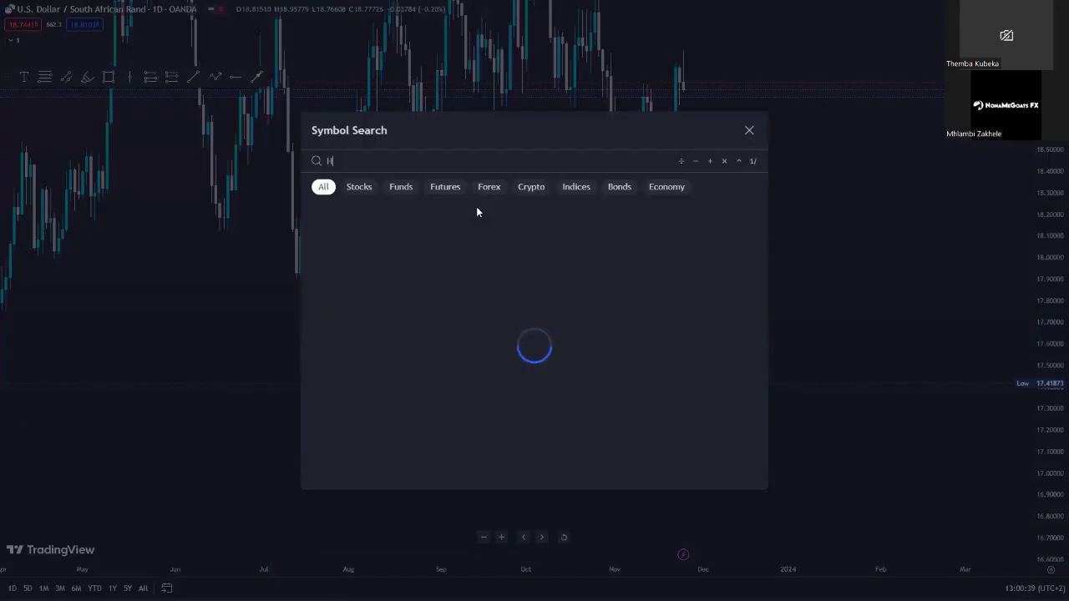
key("BackSpace")
type("4h")
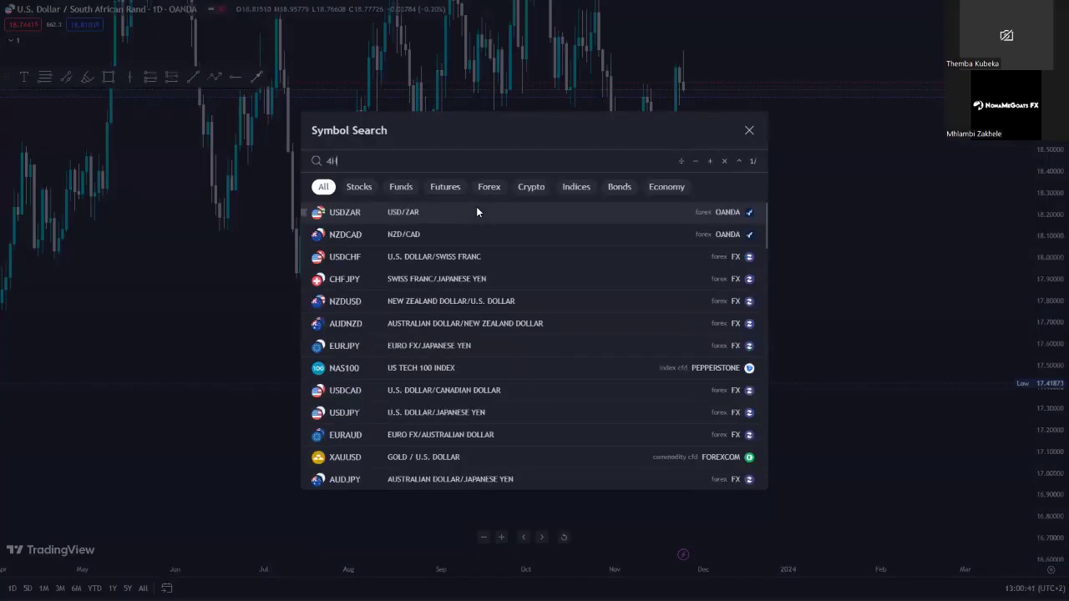
key("Return")
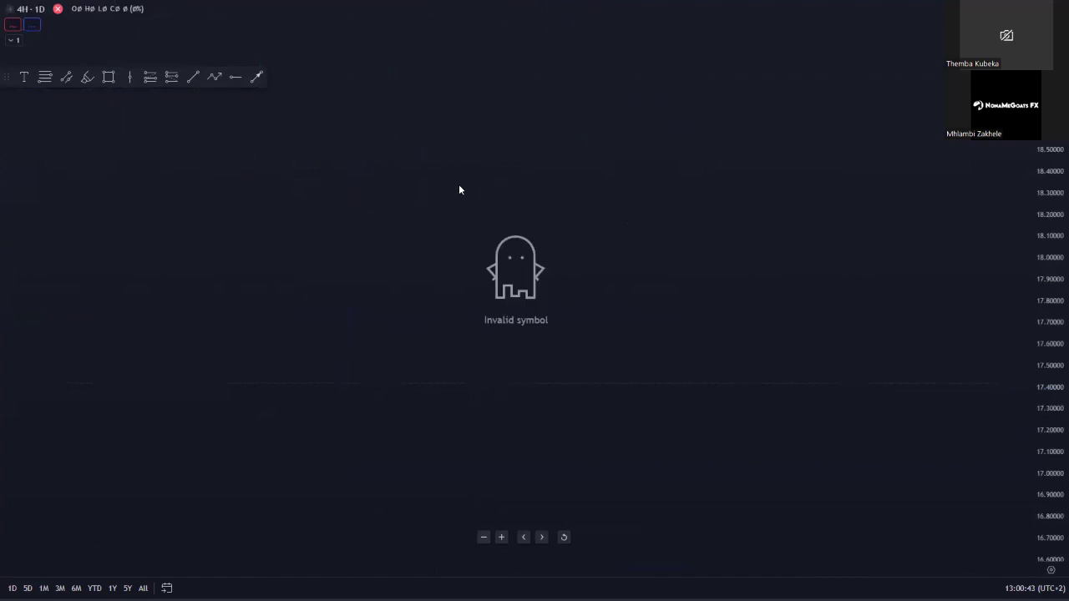
key("ctrl+z")
- Switch the USD/ZAR chart to the 4-hour timeframe
left_click_drag(802, 341, 709, 324)
left_click_drag(929, 350, 749, 354)
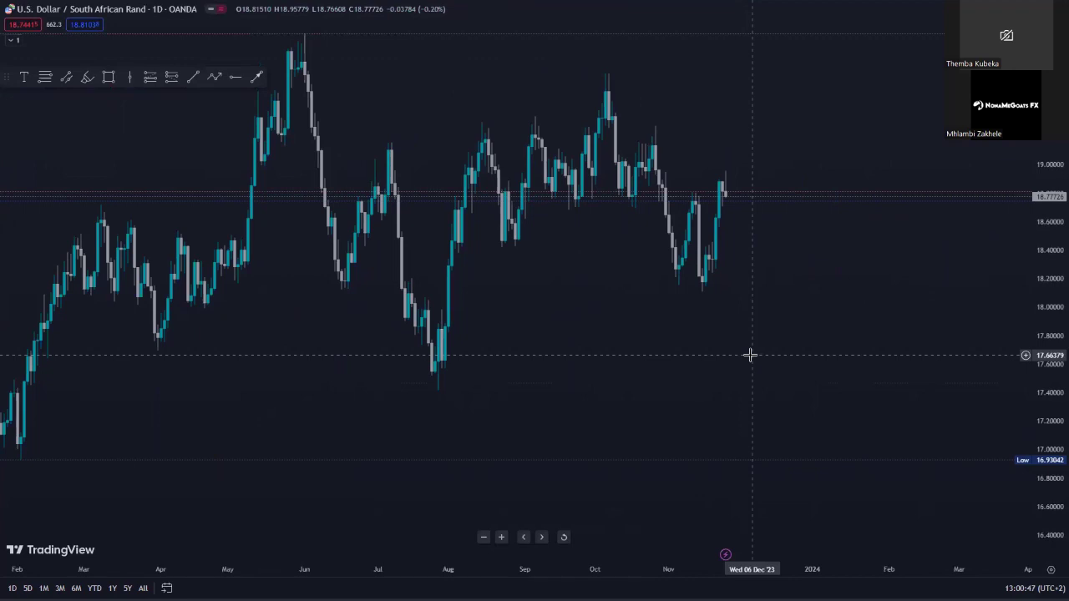
type("4H")
key("Return")
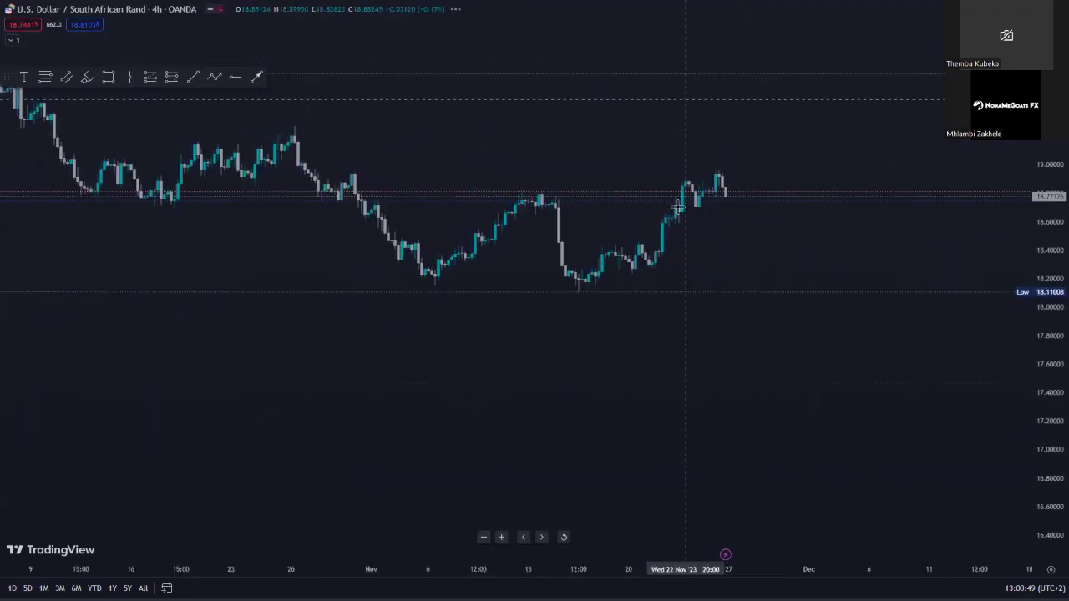
- Draw a nearly horizontal arrow at about 18.70 from the 17 October 2023 low to the 30 October breakdown
scroll(683, 225, "down", 3)
scroll(636, 431, "up", 2)
left_click_drag(636, 431, 526, 358)
scroll(494, 354, "up", 2)
left_click_drag(429, 336, 581, 363)
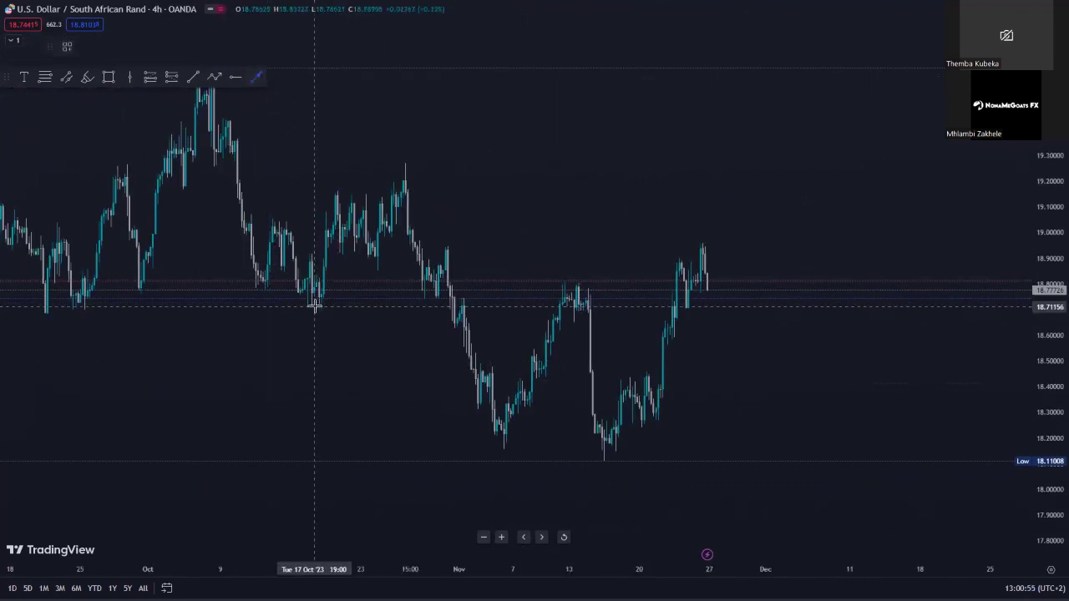
left_click(311, 309)
left_click(443, 308)
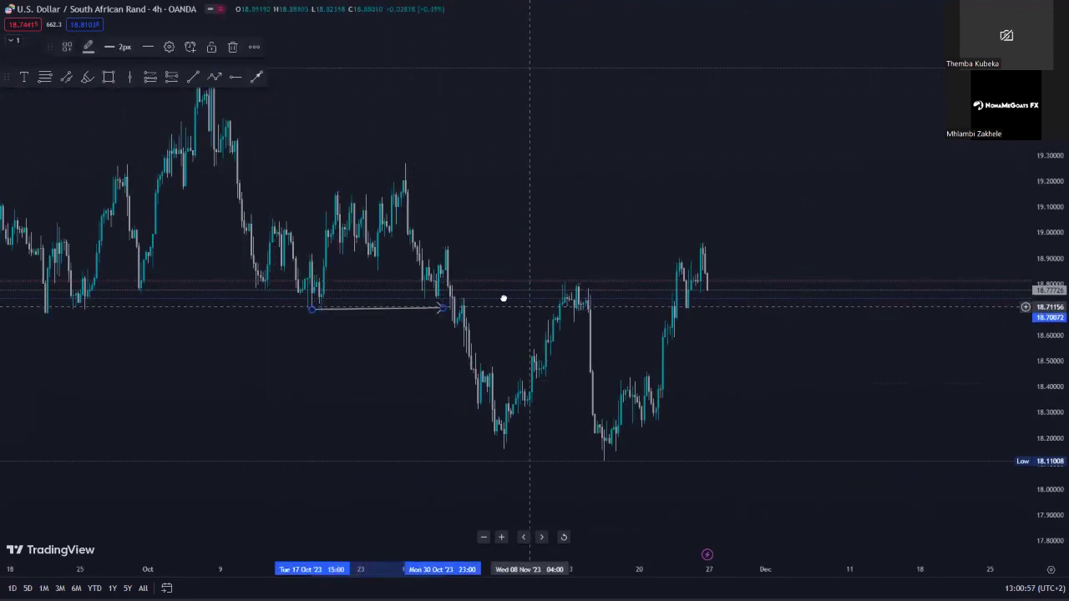
- Outline the October range with a rectangle, shrink it to about 19.22–18.82 starting 11 October, and delete it
left_click_drag(503, 298, 456, 299)
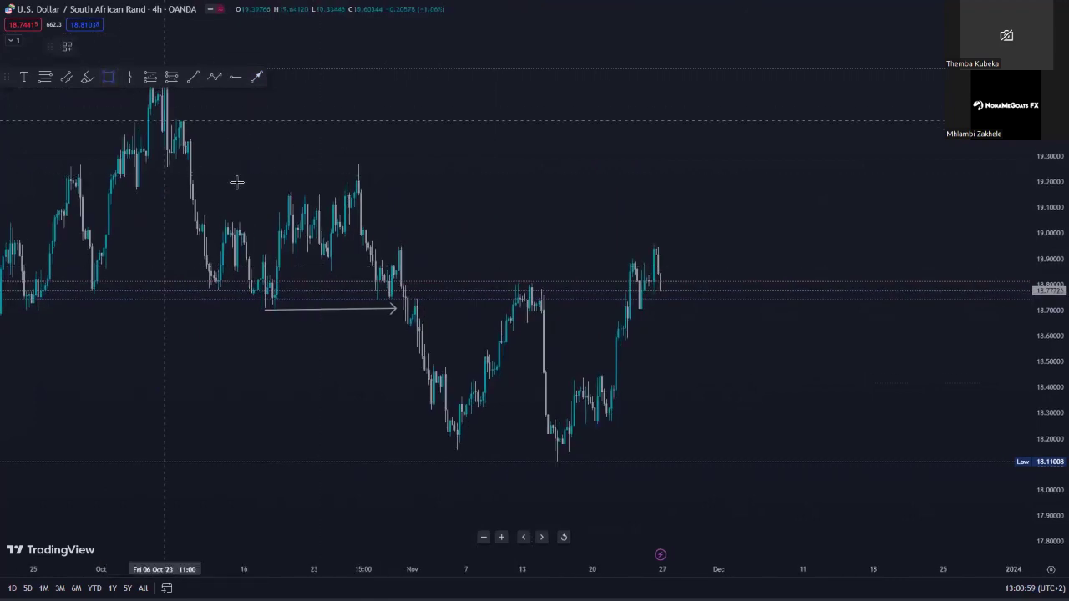
left_click(165, 128)
left_click(369, 278)
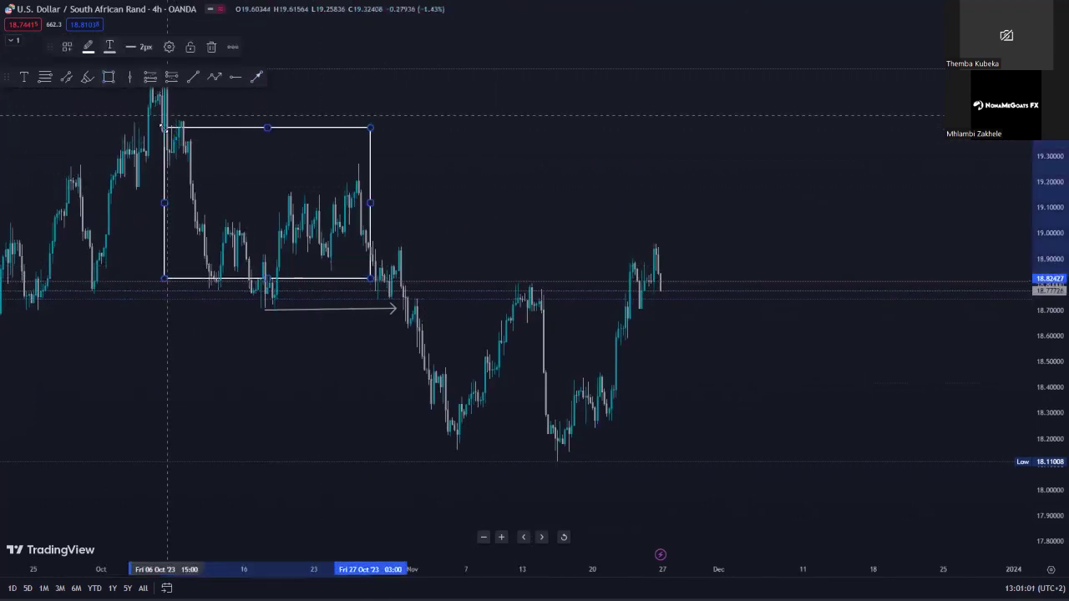
left_click_drag(164, 131, 204, 175)
left_click_drag(396, 221, 364, 141)
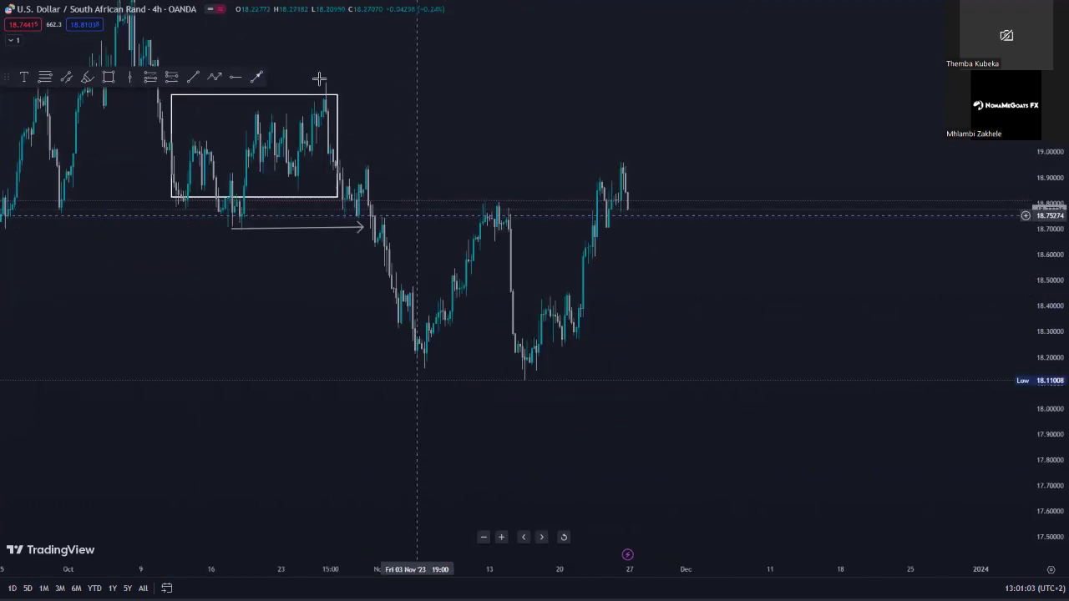
left_click_drag(345, 178, 341, 261)
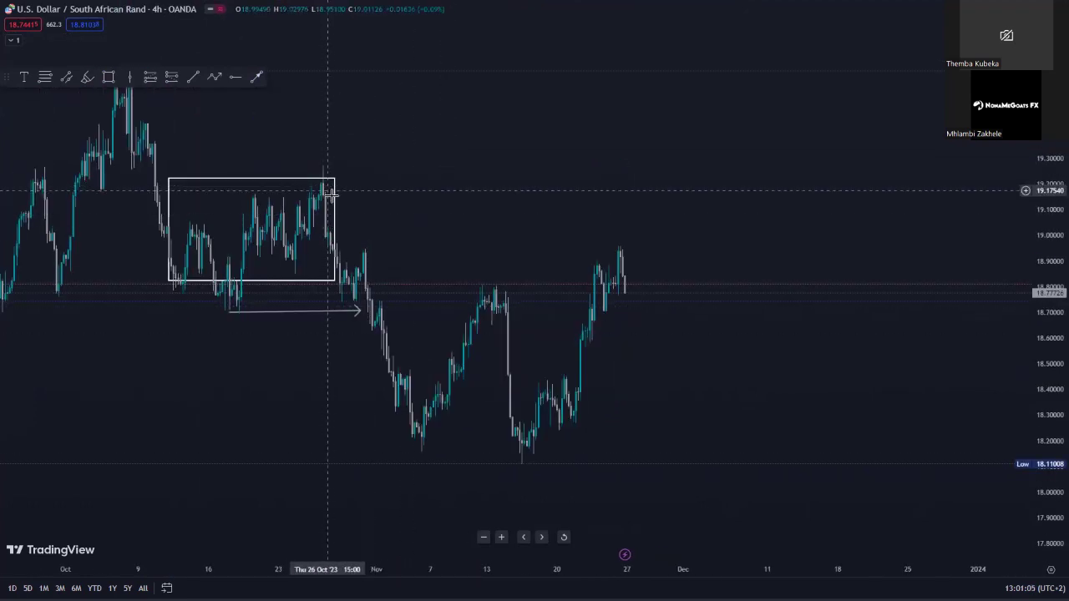
left_click(334, 207)
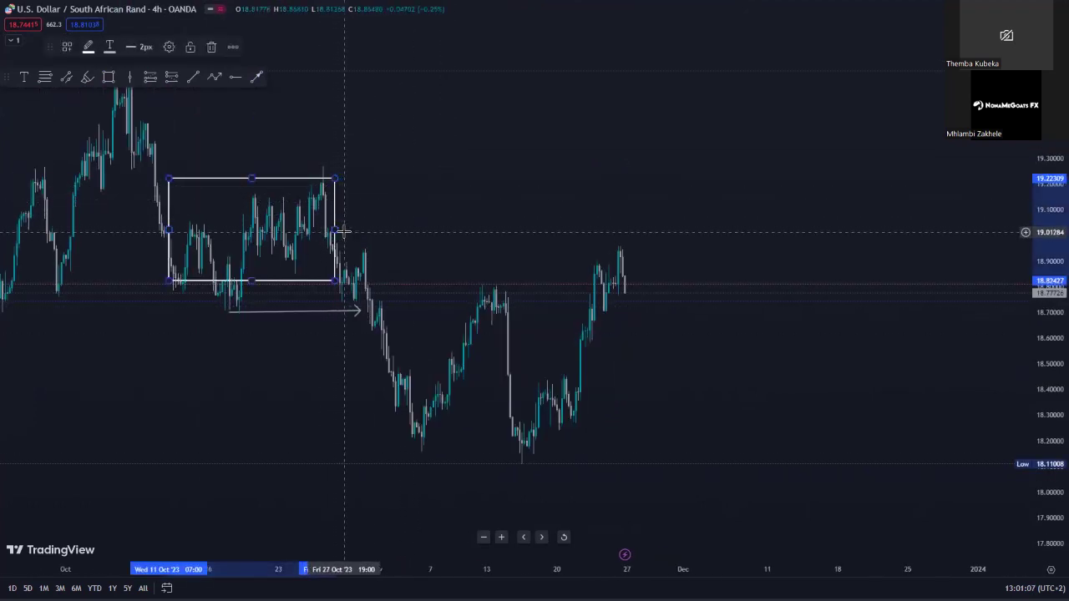
key("Delete")
- Draw a zone rectangle at the late October 2023 high, about 19.20 to 19.14, extending into early December
left_click_drag(498, 234, 431, 186)
left_click_drag(548, 185, 568, 339)
left_click_drag(640, 341, 649, 282)
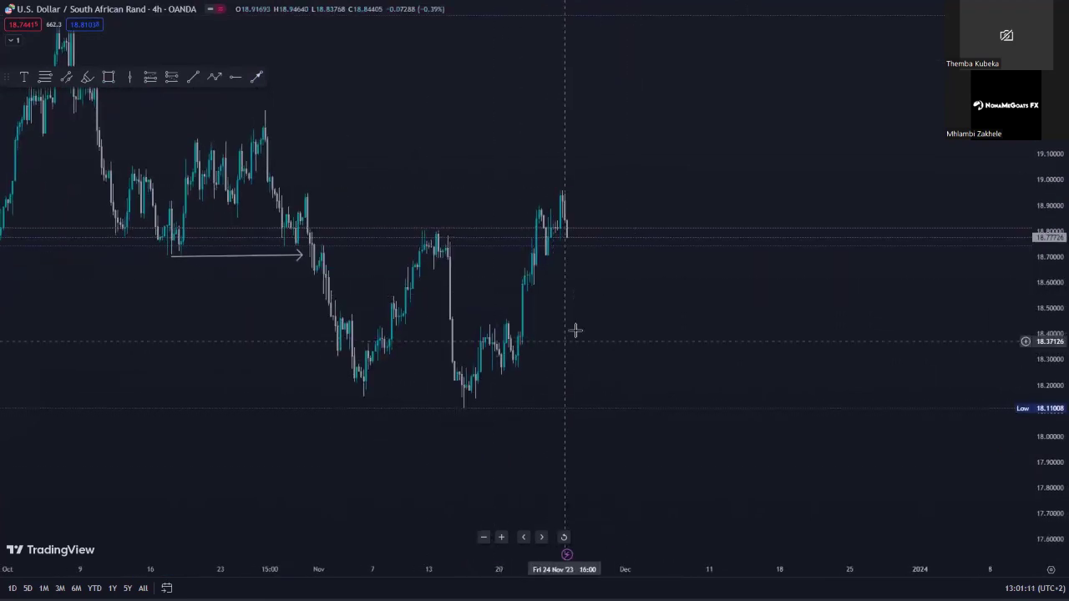
left_click_drag(575, 329, 586, 380)
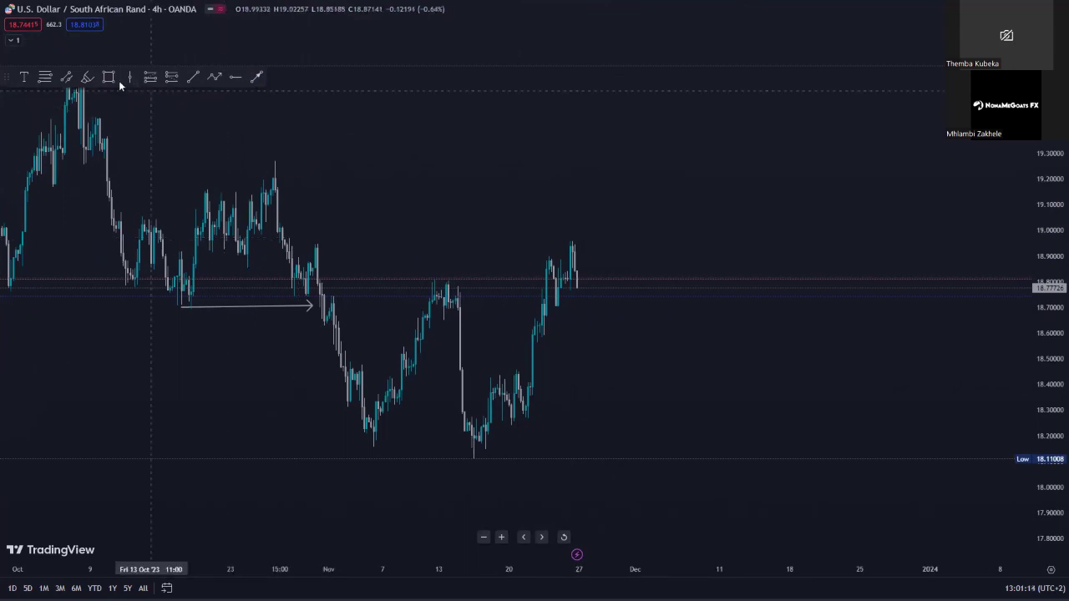
left_click_drag(273, 179, 673, 193)
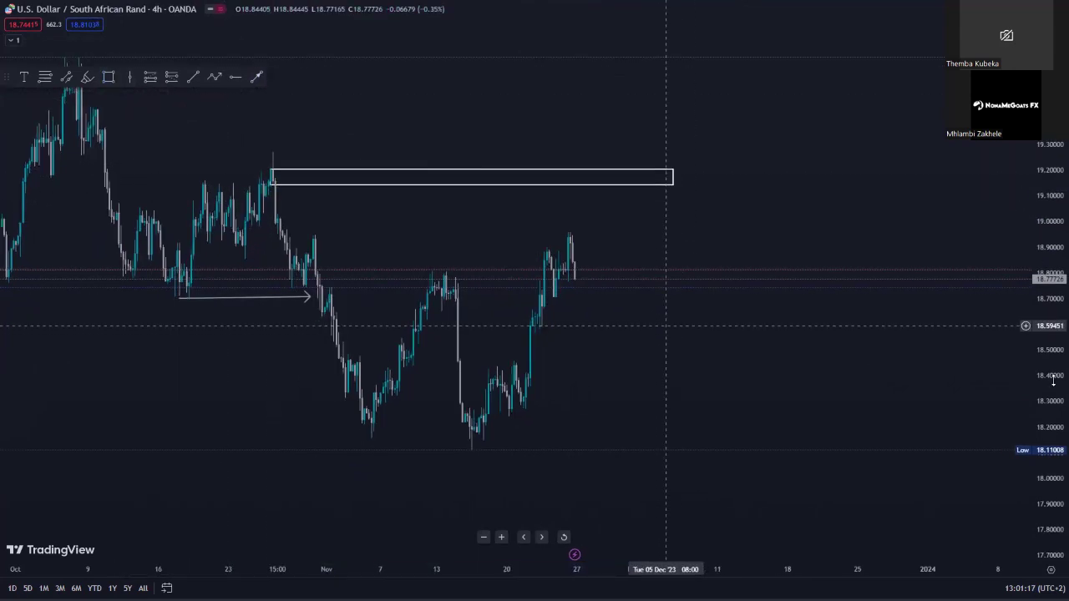
- Draw a second zone rectangle from the 31 October high past the current price, and adjust it to about 18.95–18.85
left_click_drag(1053, 380, 1053, 269)
left_click_drag(366, 228, 337, 217)
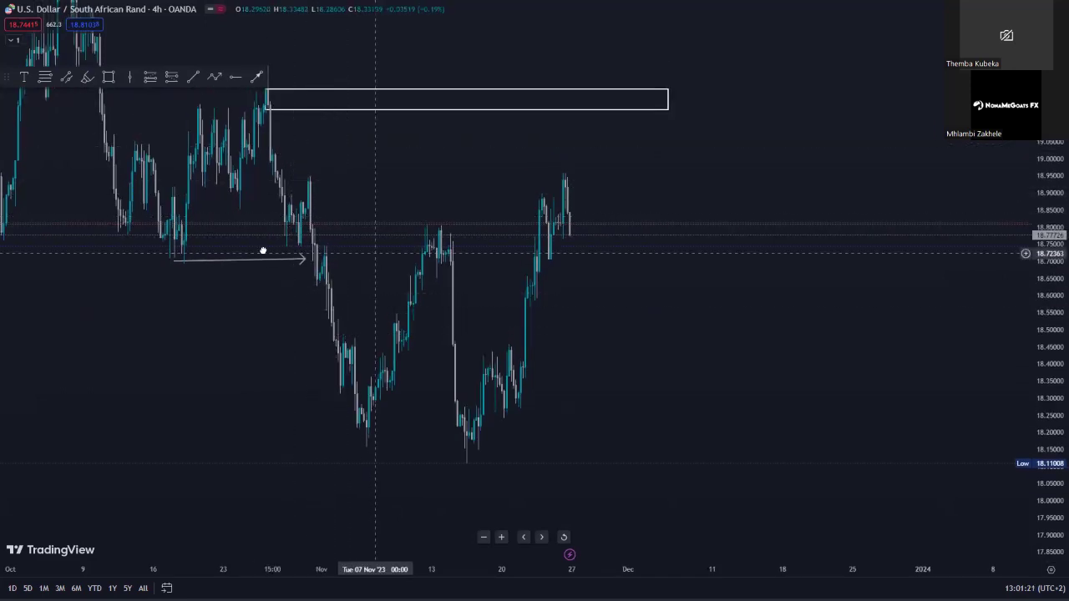
left_click_drag(286, 155, 243, 158)
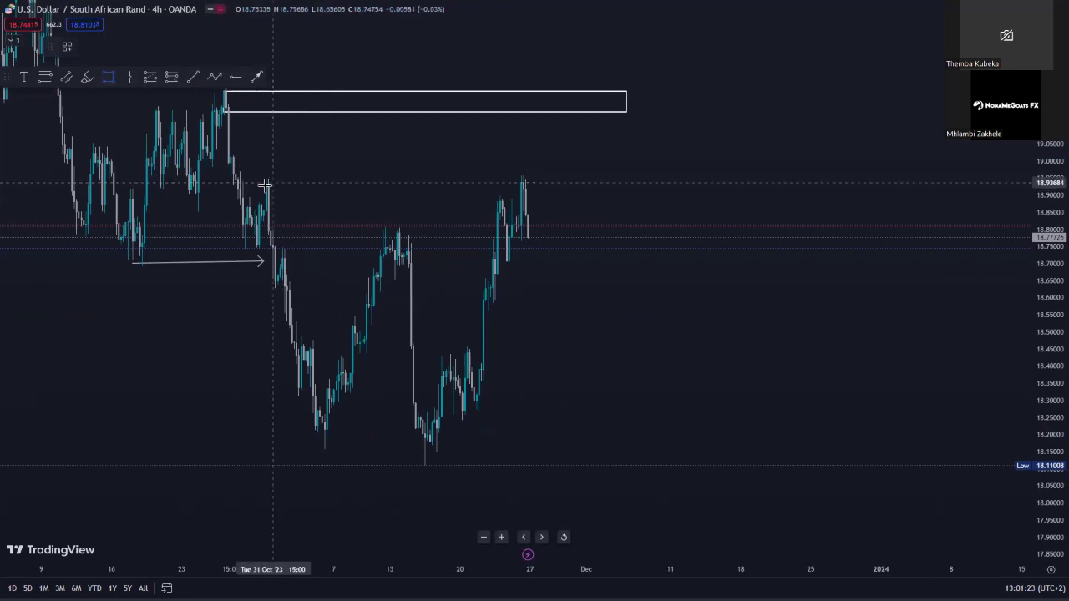
left_click_drag(268, 181, 577, 212)
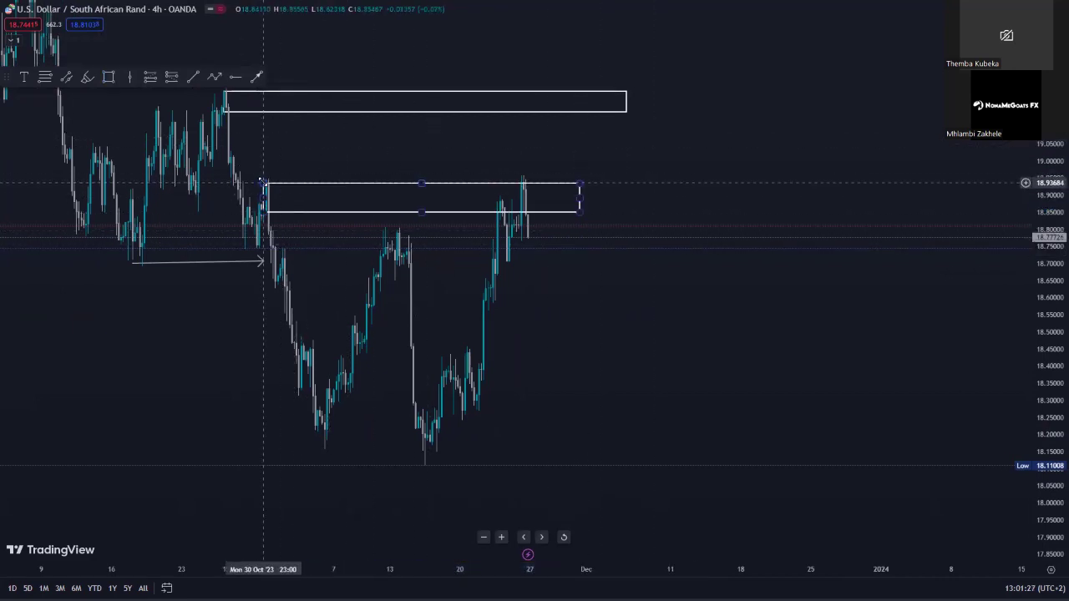
left_click_drag(261, 181, 262, 178)
left_click(429, 291)
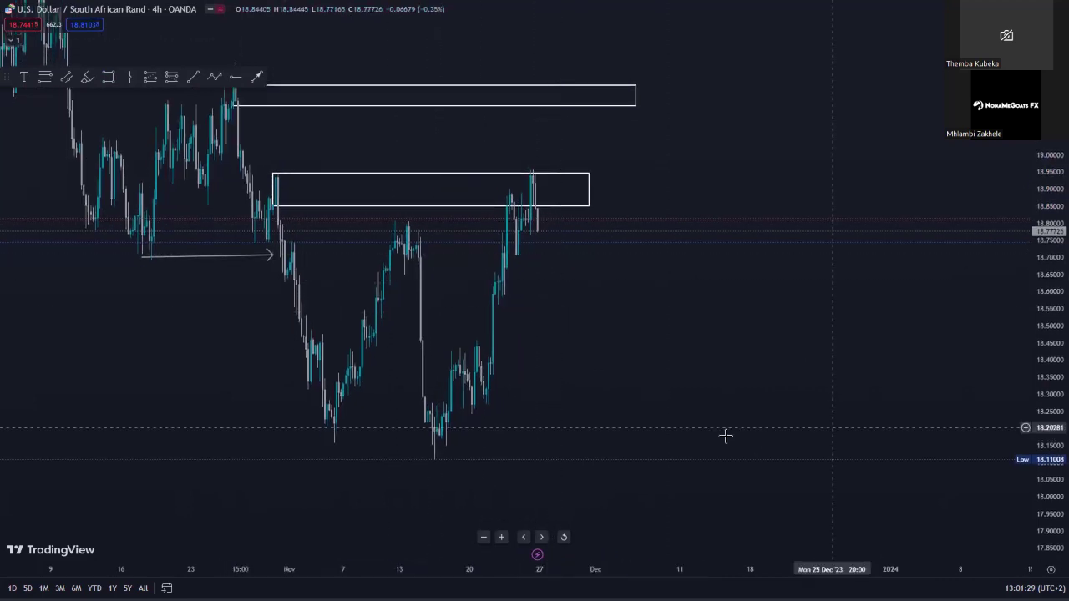
- Switch the USD/ZAR chart to the 1-hour timeframe
scroll(831, 385, "up", 3)
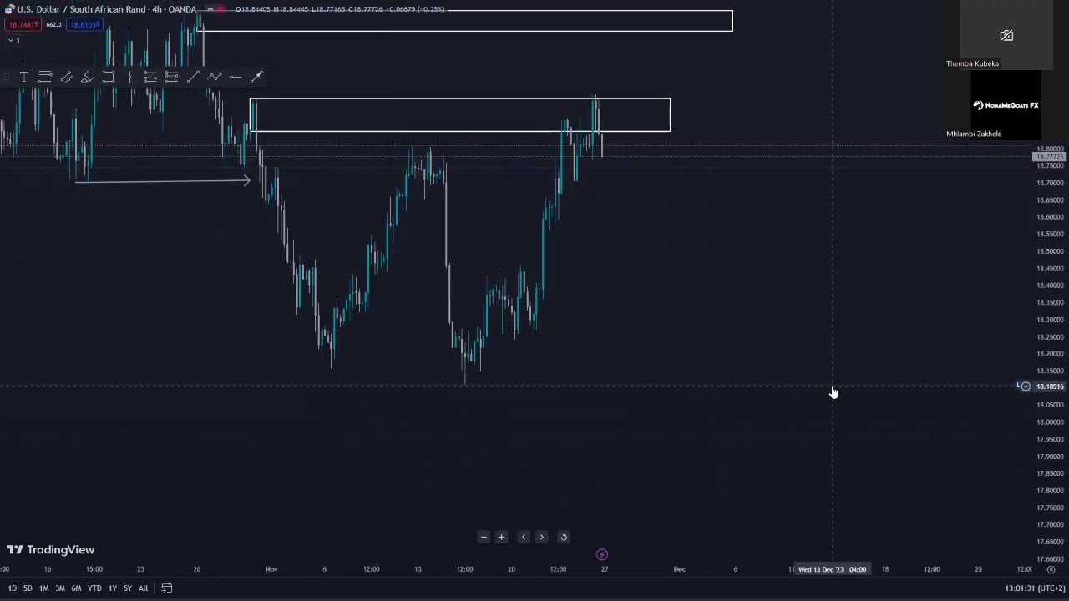
type("1")
key("Return")
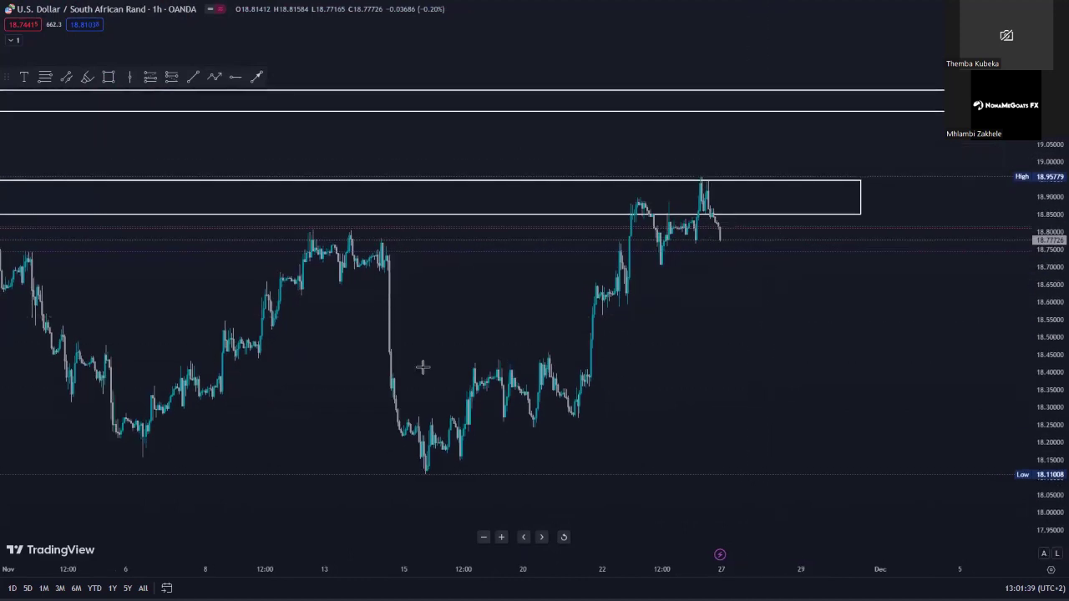
- Draw a horizontal trend line at about 18.71 from the 23 November 2023 low to beyond the current price
scroll(422, 368, "up", 5)
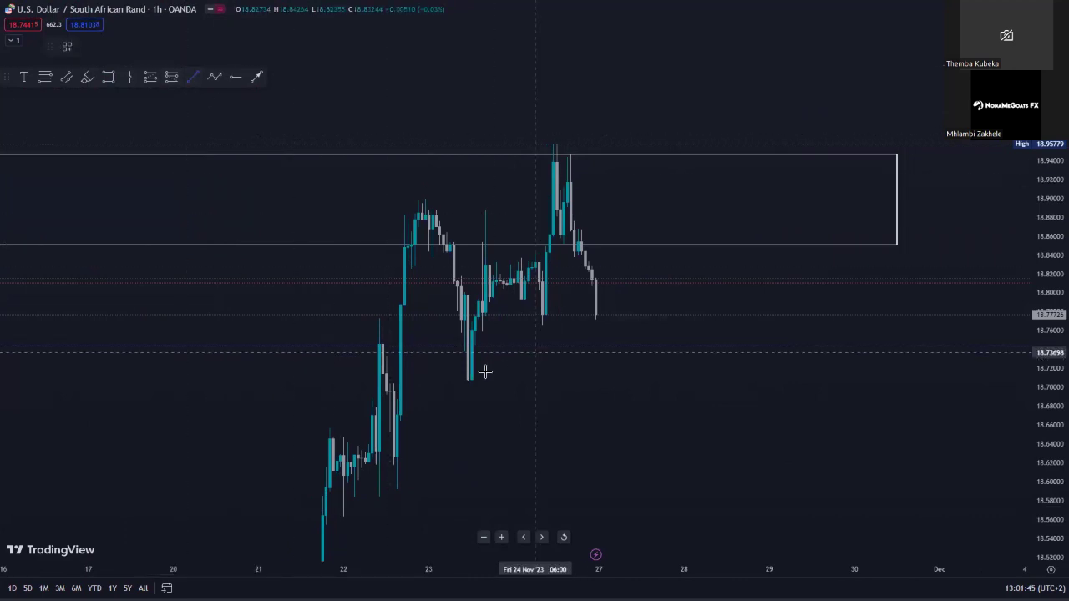
left_click(462, 381)
left_click(647, 380)
left_click_drag(697, 390, 519, 193)
left_click_drag(1052, 300, 1052, 369)
left_click_drag(577, 362, 518, 384)
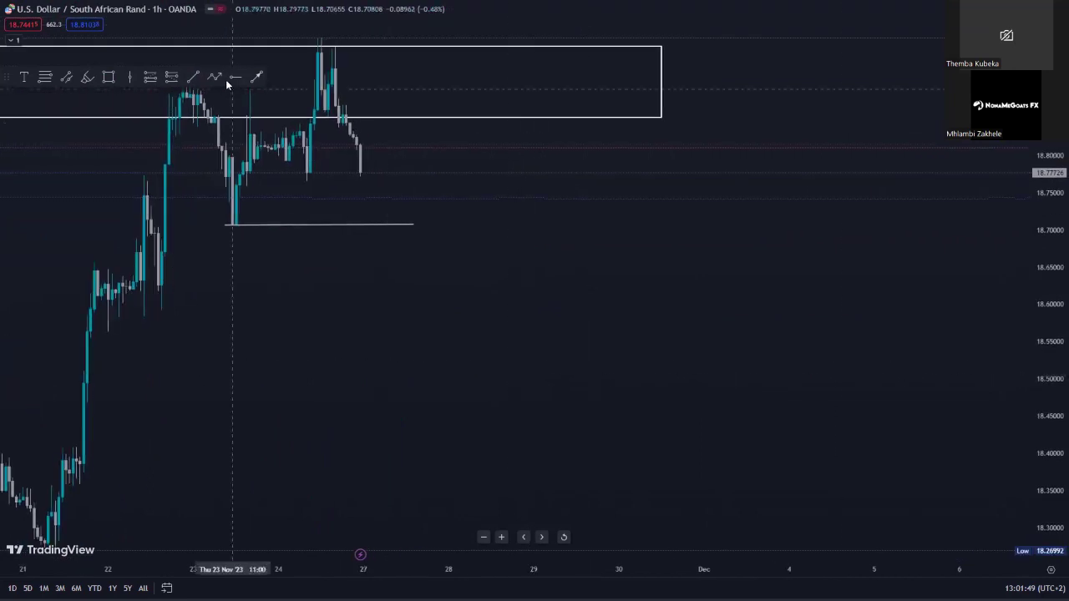
- Draw a projected price path from about 18.75 down to 18.63, up into the zone at about 18.87, and down to about 18.38
left_click(450, 192)
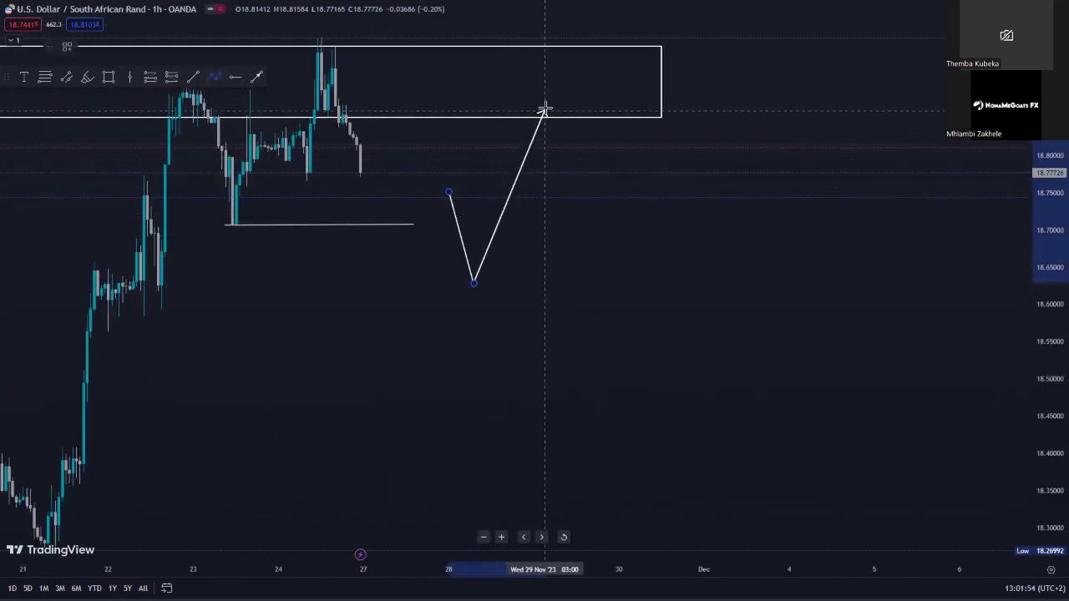
double_click(662, 417)
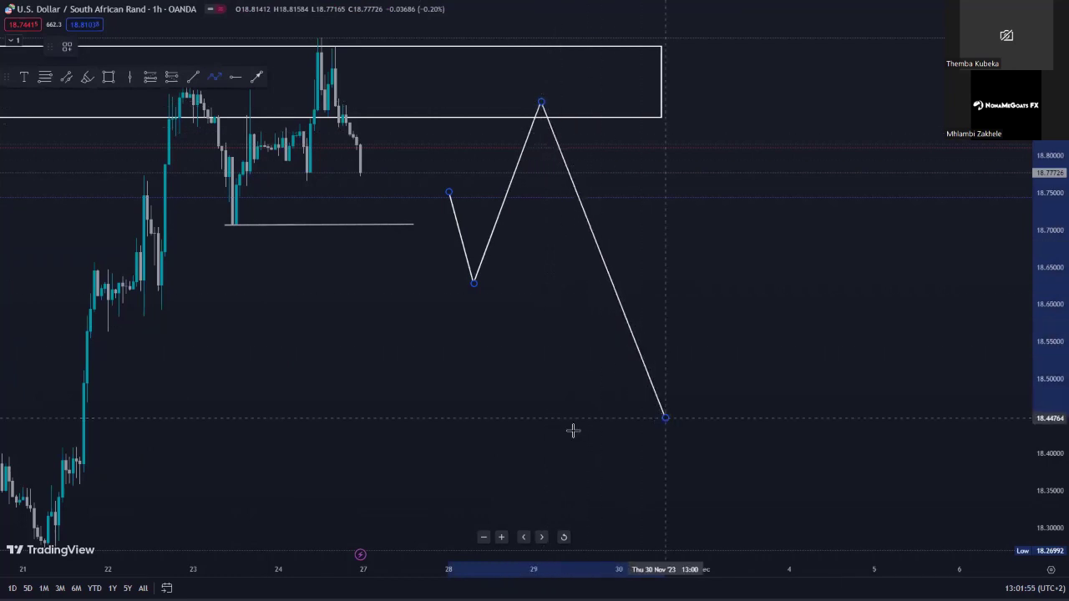
scroll(870, 514, "down", 5)
left_click_drag(635, 366, 594, 317)
scroll(593, 317, "down", 6)
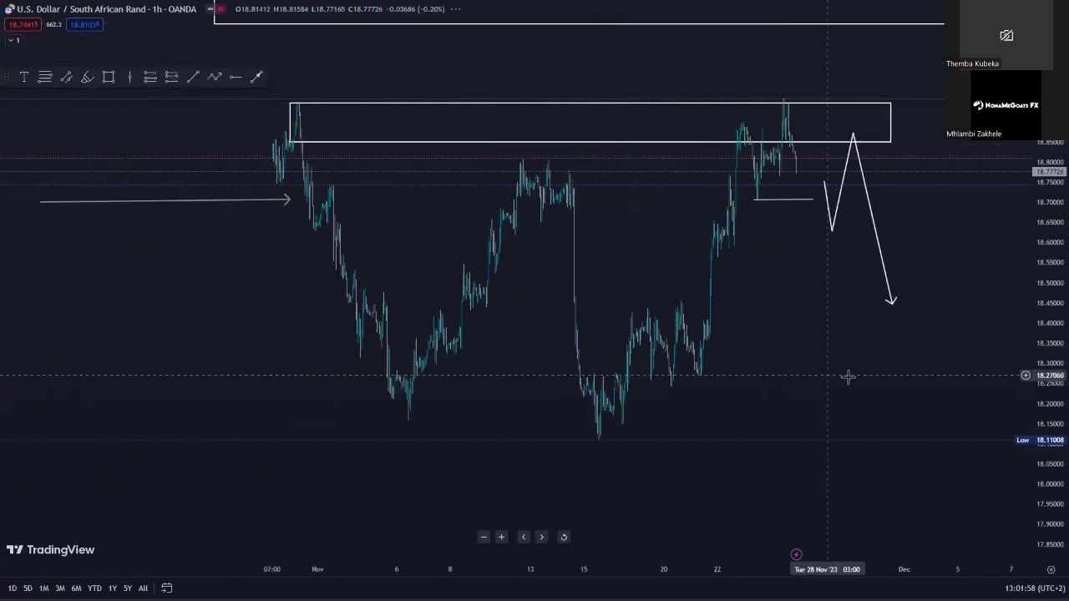
left_click_drag(719, 373, 615, 346)
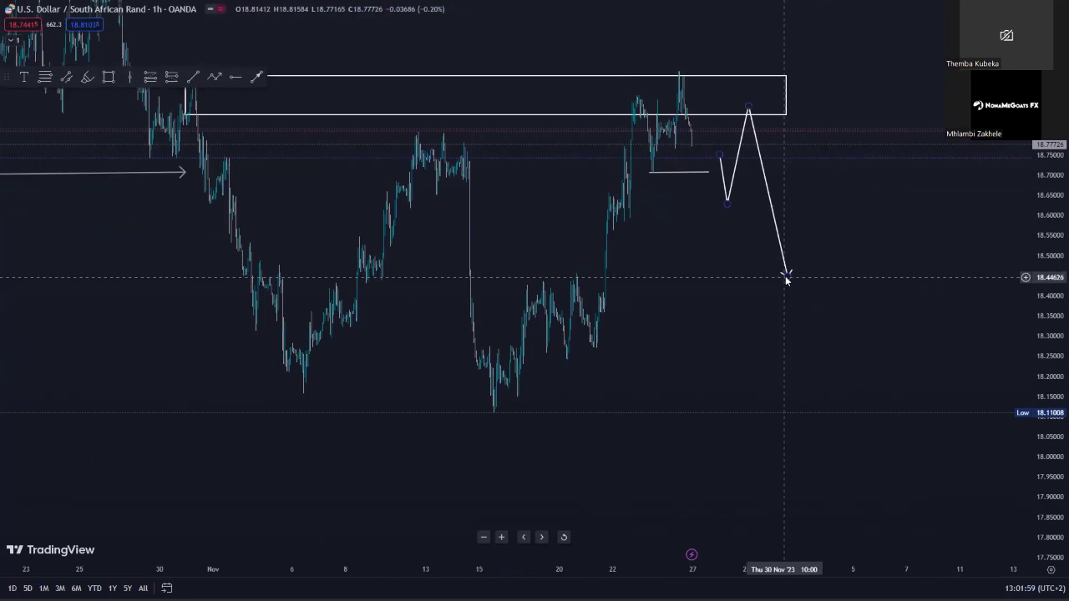
left_click_drag(785, 278, 789, 293)
left_click(679, 324)
- Extend the end of the projected path's arrow down to about 17.45
scroll(678, 326, "down", 5)
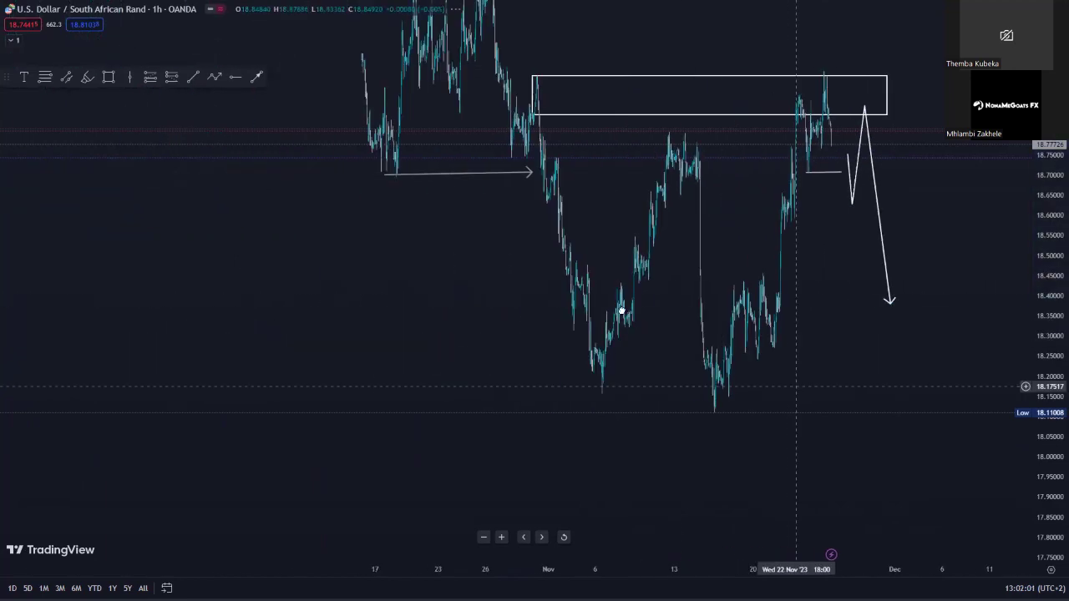
left_click_drag(692, 350, 627, 300)
left_click_drag(1055, 353, 1053, 420)
left_click_drag(804, 369, 676, 320)
left_click_drag(1052, 396, 1051, 491)
scroll(773, 502, "down", 6)
scroll(798, 501, "down", 3)
left_click_drag(700, 405, 610, 389)
left_click_drag(1050, 394, 1050, 478)
left_click_drag(671, 431, 498, 432)
left_click_drag(587, 355, 685, 336)
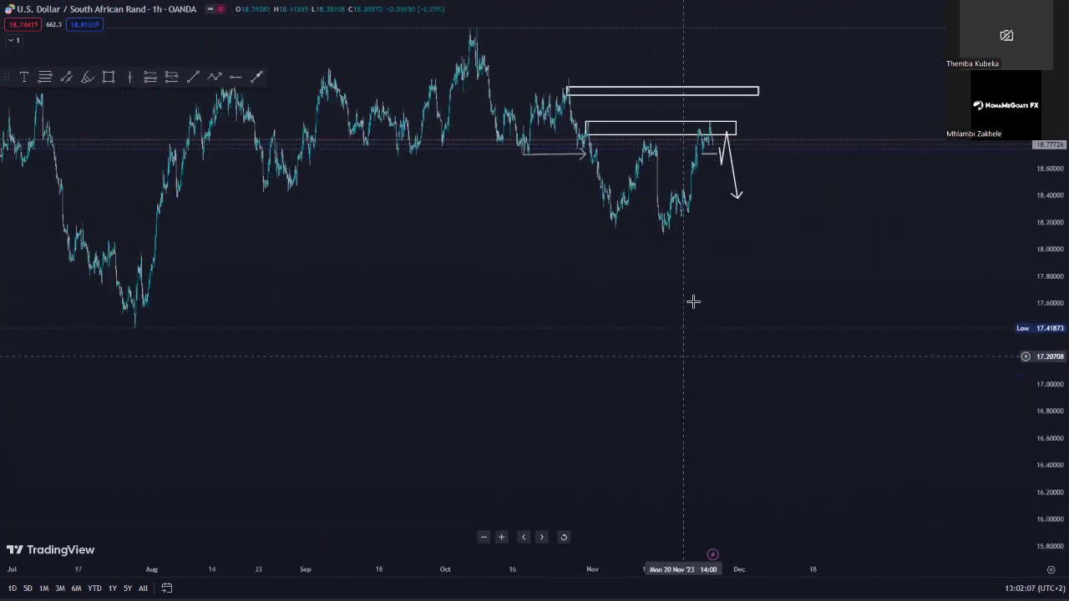
left_click_drag(740, 198, 759, 327)
- Draw a rising trend line from the 1 November high at about 18.74 along the swing highs into the lower zone, ending at about 18.92
scroll(627, 403, "up", 2)
scroll(615, 382, "up", 4)
left_click_drag(1036, 354, 1016, 312)
left_click_drag(490, 380, 652, 358)
scroll(542, 353, "up", 4)
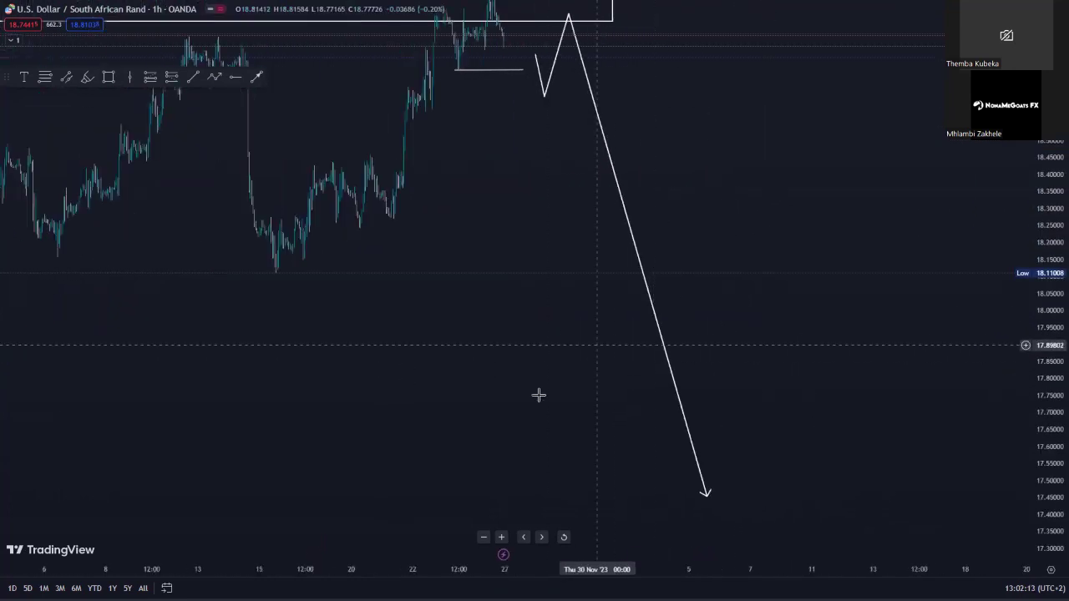
left_click_drag(478, 334, 489, 429)
scroll(472, 367, "down", 2)
left_click_drag(533, 391, 503, 429)
left_click(193, 76)
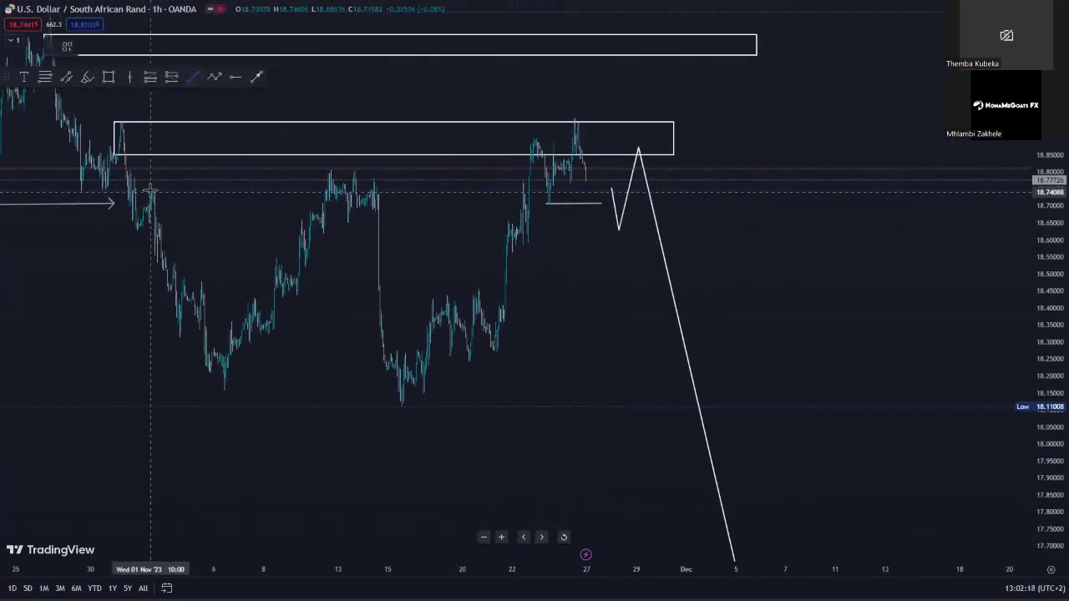
left_click(150, 191)
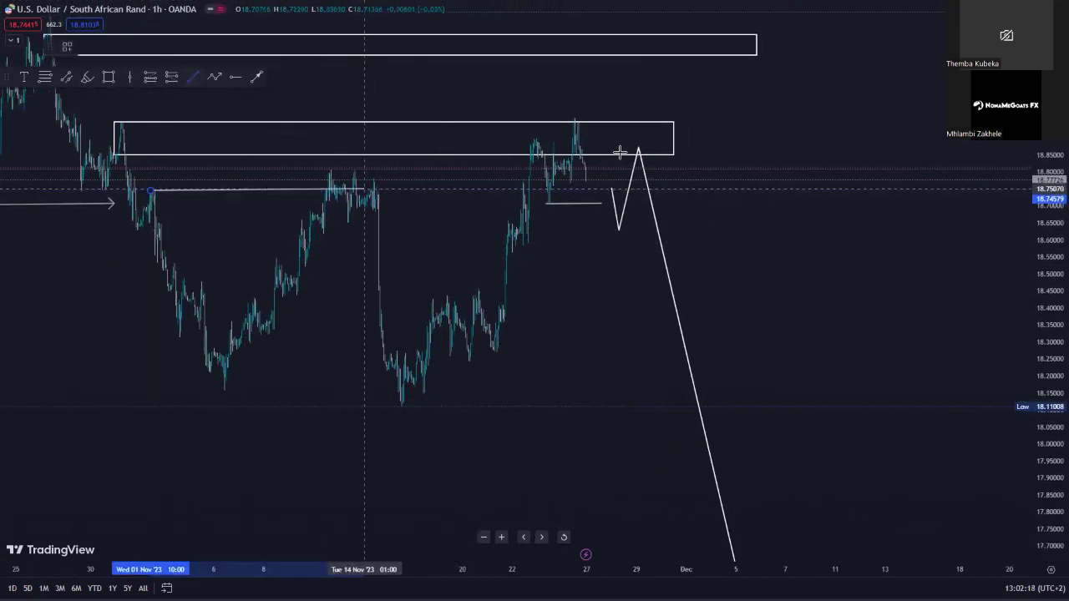
left_click(668, 134)
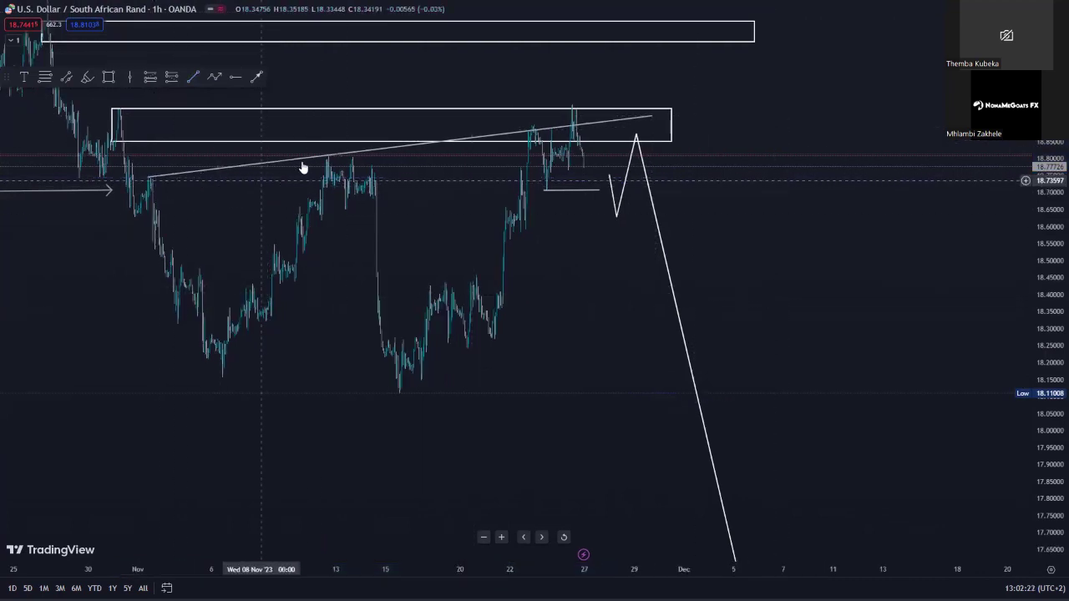
- Draw a falling trend line under the November lows, from about 18.17 on 3 November to about 18.03 on 30 November
left_click_drag(558, 389, 523, 314)
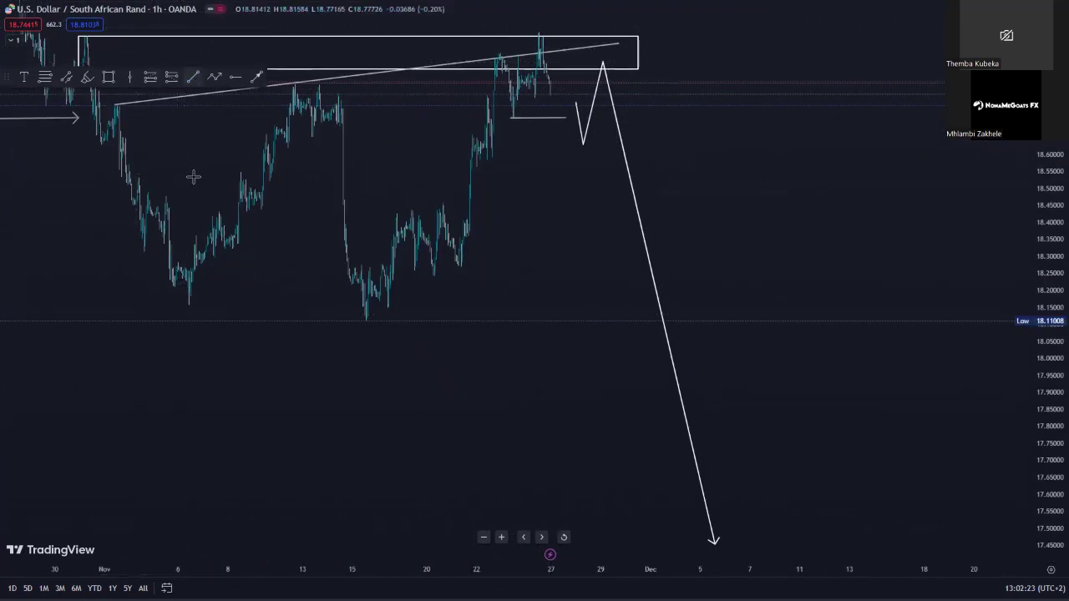
left_click(187, 304)
left_click(649, 348)
left_click_drag(192, 306, 164, 299)
left_click_drag(646, 324, 646, 328)
left_click_drag(623, 484, 667, 491)
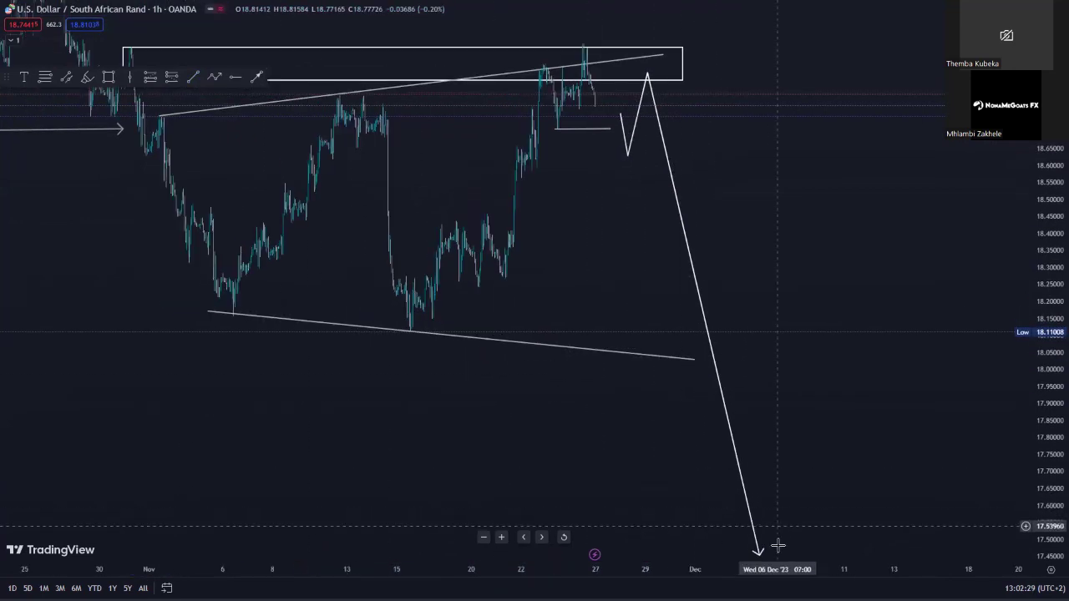
- Shorten the projected path so its arrow ends at the lower trend line, at about 18.05
left_click_drag(689, 410, 689, 363)
mouse_move(757, 514)
left_mouse_down()
mouse_move(684, 297)
mouse_move(687, 308)
left_mouse_up()
mouse_move(563, 361)
left_mouse_down()
mouse_move(596, 451)
mouse_move(614, 440)
left_mouse_up()
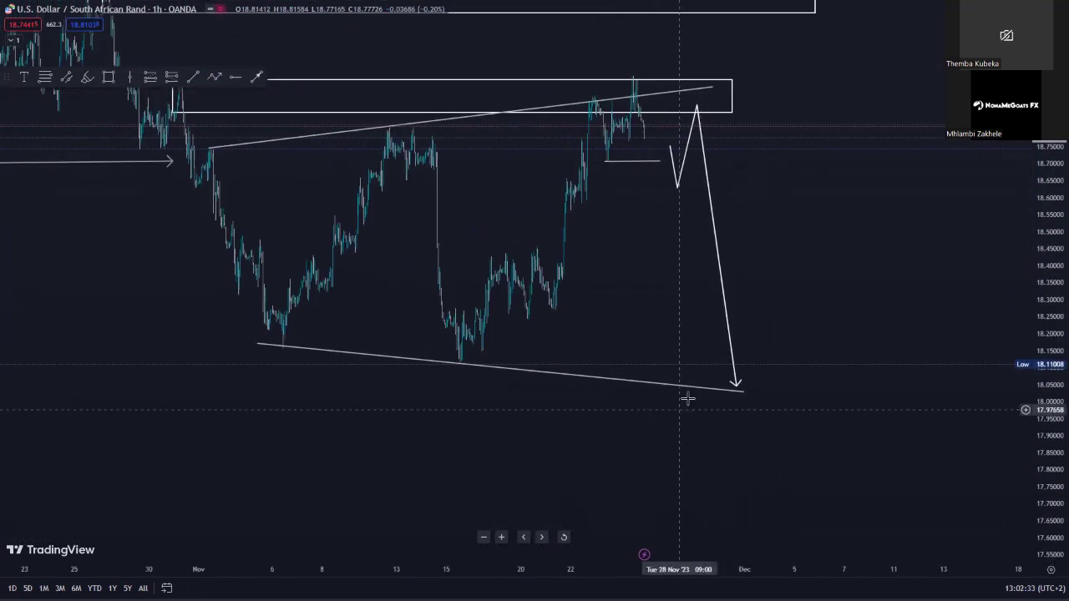
- Delete the lower and upper trend lines from the USD/ZAR chart
left_click(726, 388)
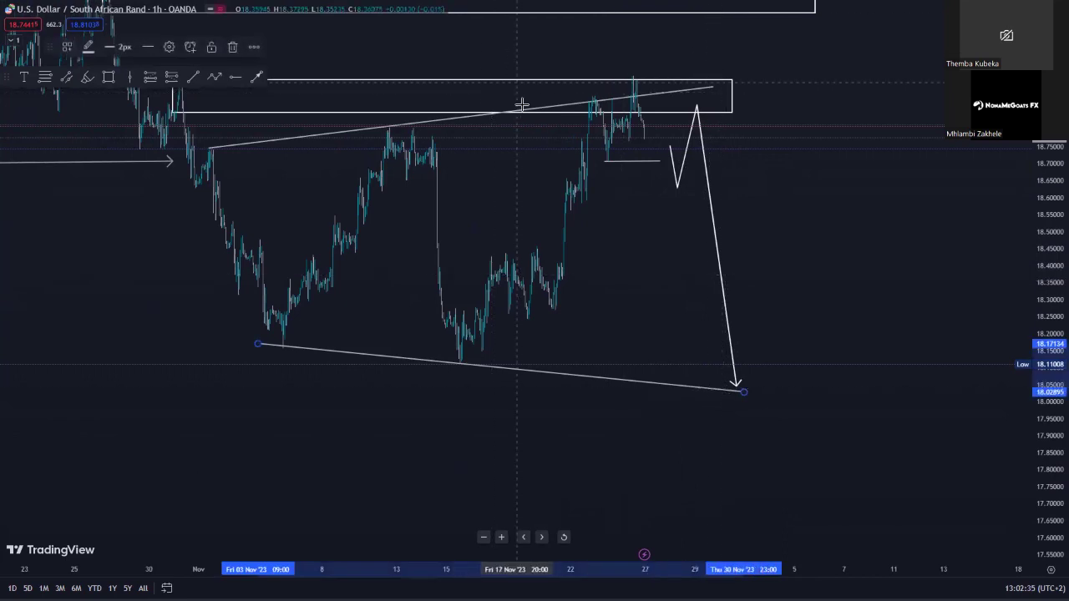
key("Delete")
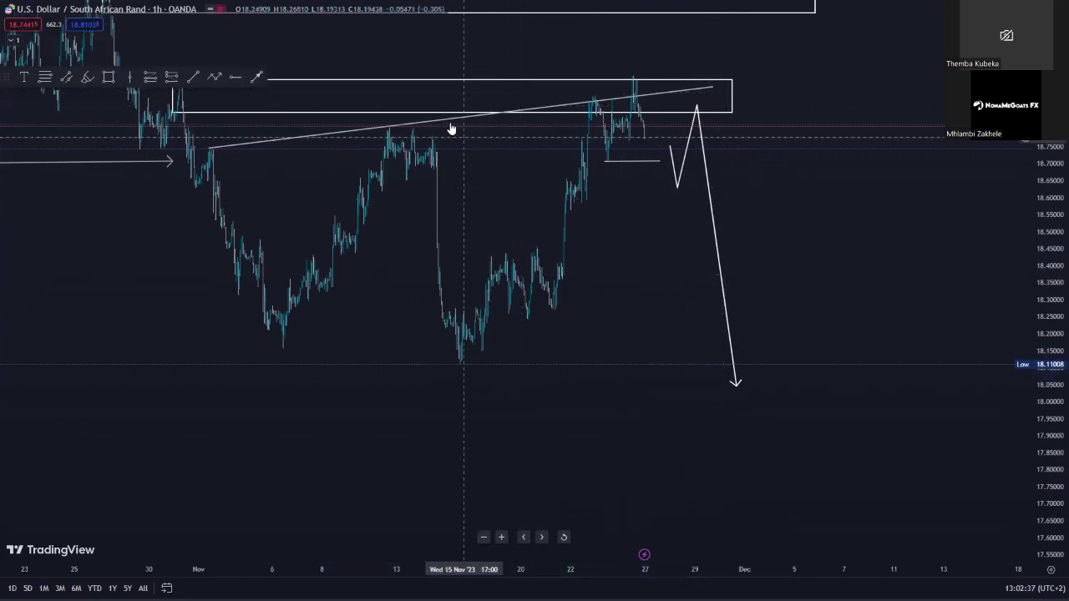
key("Delete")
- Raise the end of the projected path's arrow to about 18.35, around 30 November
left_click_drag(535, 357, 589, 395)
left_click_drag(791, 419, 788, 318)
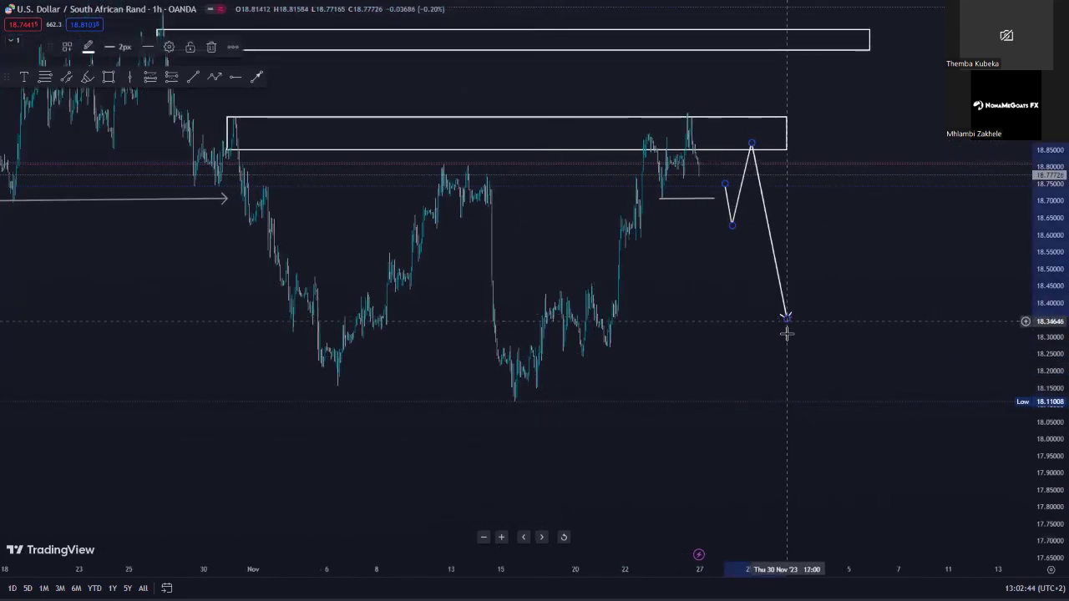
left_click(704, 446)
scroll(704, 447, "down", 10)
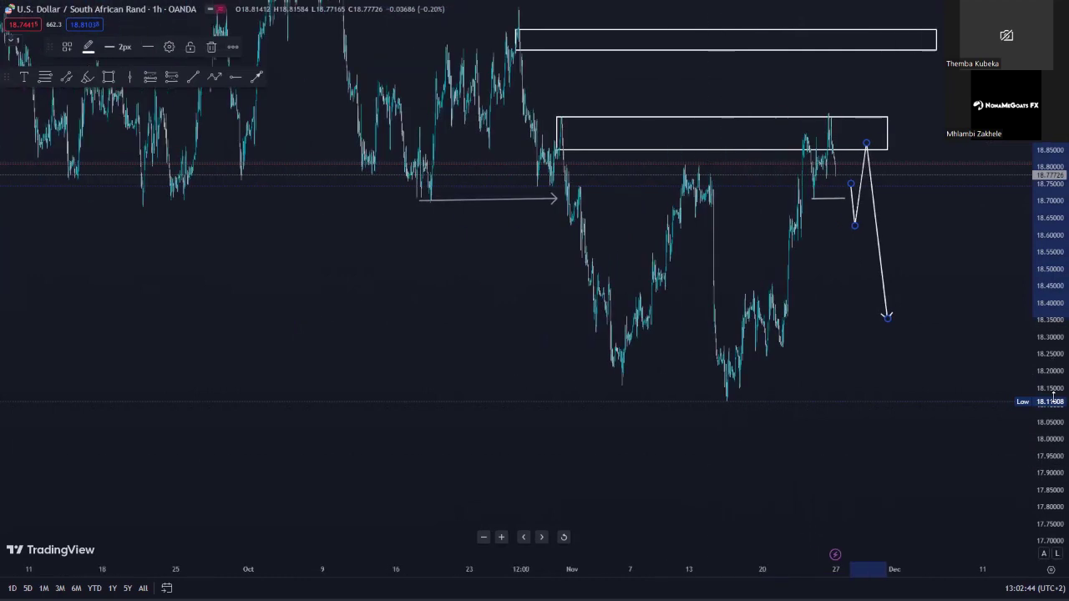
left_click_drag(831, 312, 802, 291)
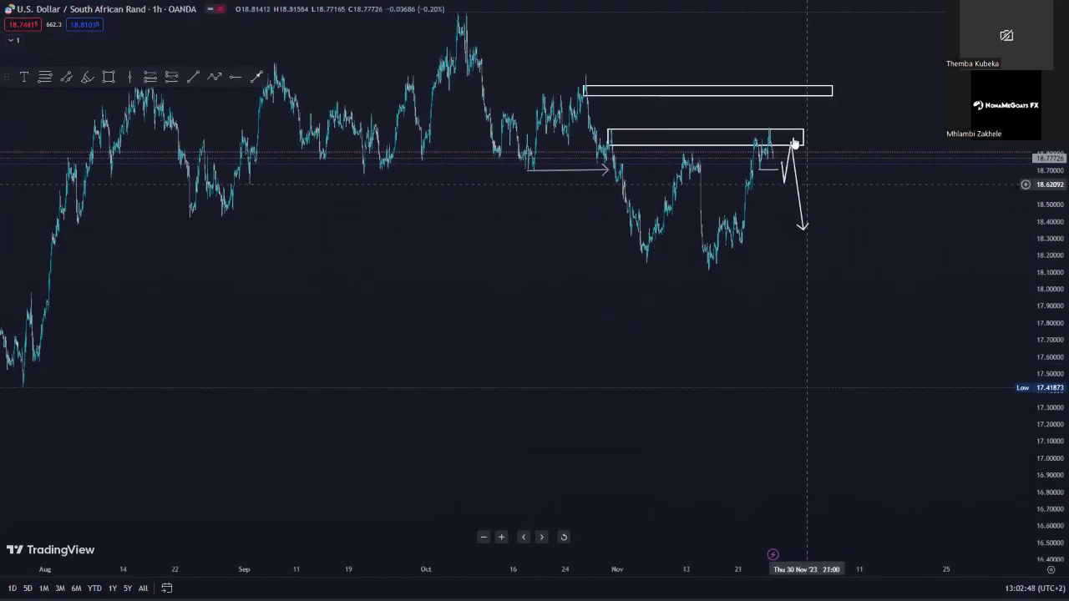
- Switch to the British Pound / U.S. Dollar chart and set it to the daily timeframe
key("Down")
scroll(794, 359, "up", 7)
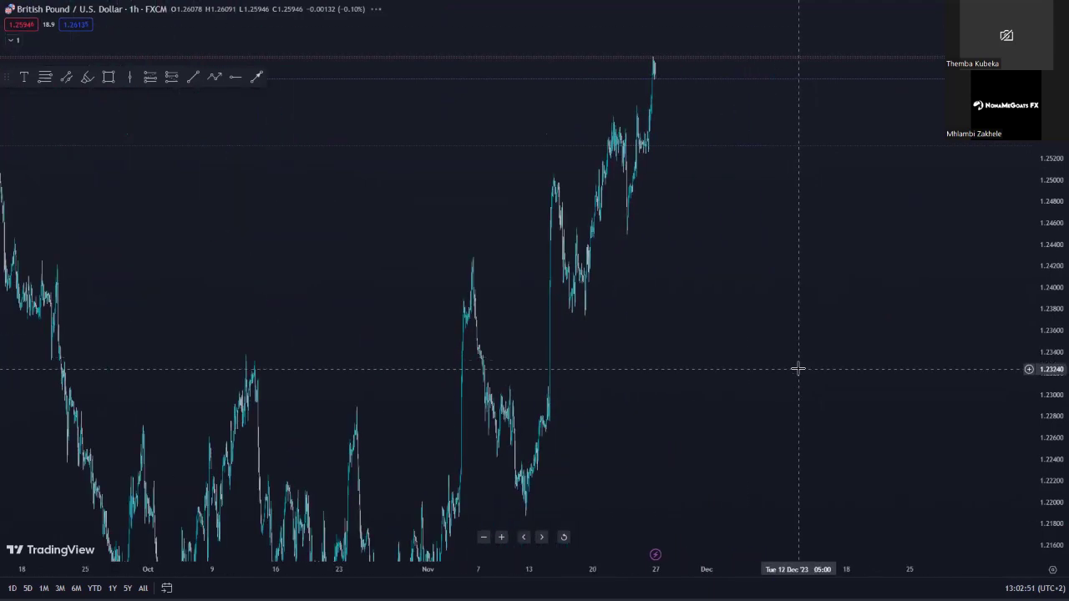
left_click_drag(610, 324, 917, 368)
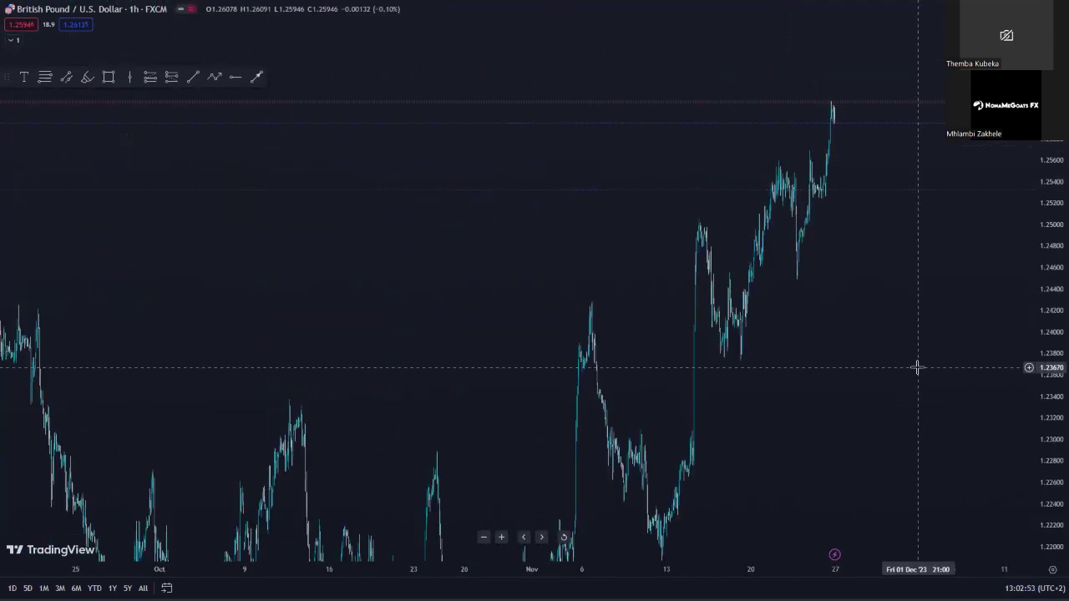
type("4h")
key("Return")
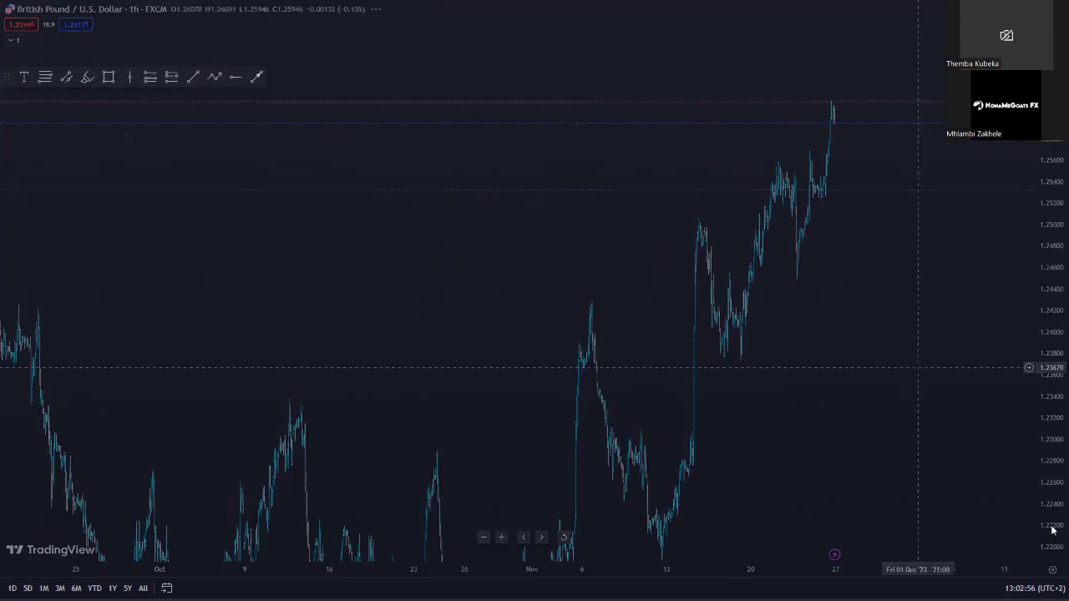
- Draw a zone rectangle at the late August 2023 high, from about 1.272 to 1.264, extending to 21 December 2023
left_click_drag(375, 478, 740, 467)
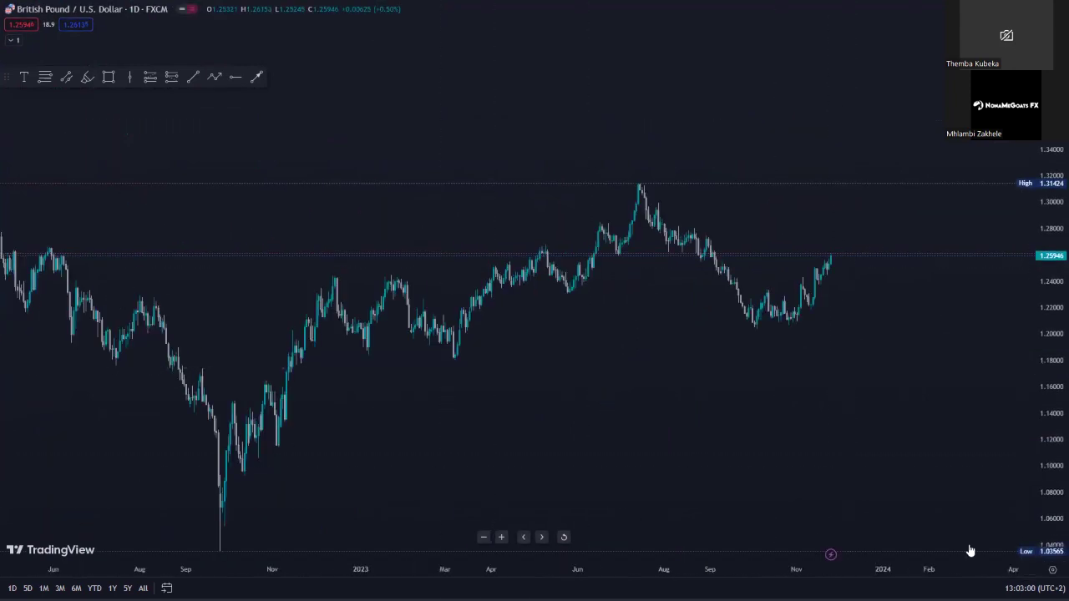
left_click_drag(1054, 470, 1031, 315)
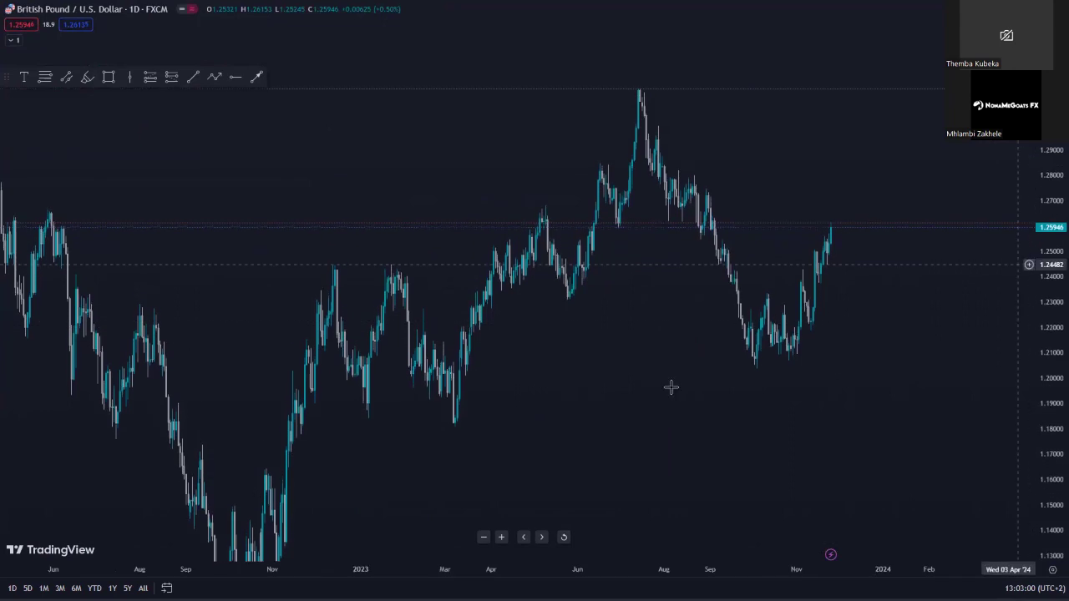
scroll(671, 388, "up", 3)
left_click_drag(671, 388, 635, 349)
left_click_drag(1052, 489, 1046, 322)
scroll(556, 391, "up", 3)
left_click_drag(599, 331, 613, 400)
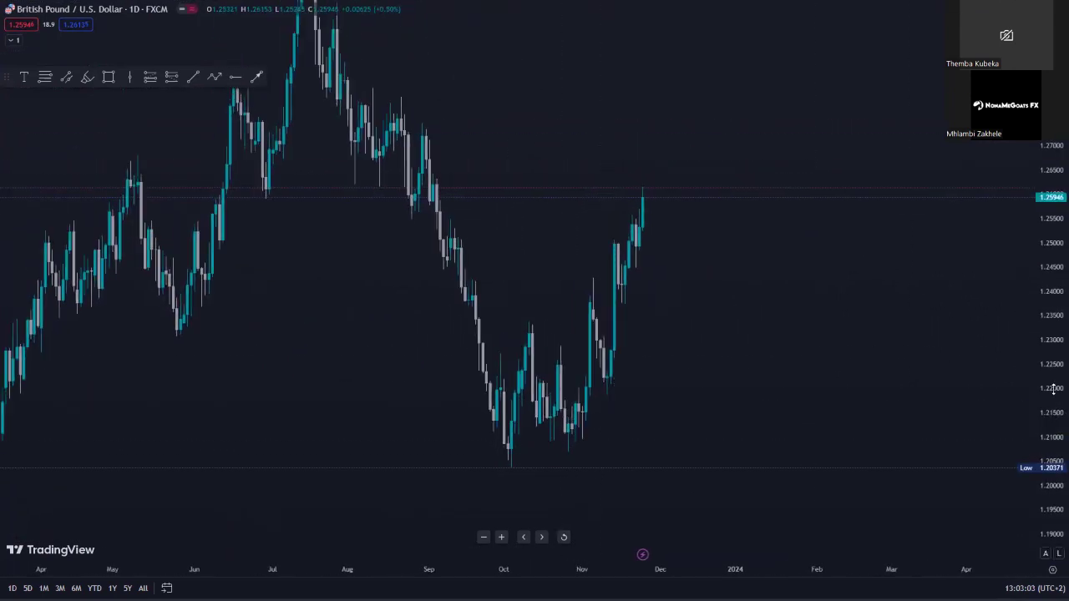
scroll(692, 329, "up", 2)
left_click_drag(634, 348, 509, 352)
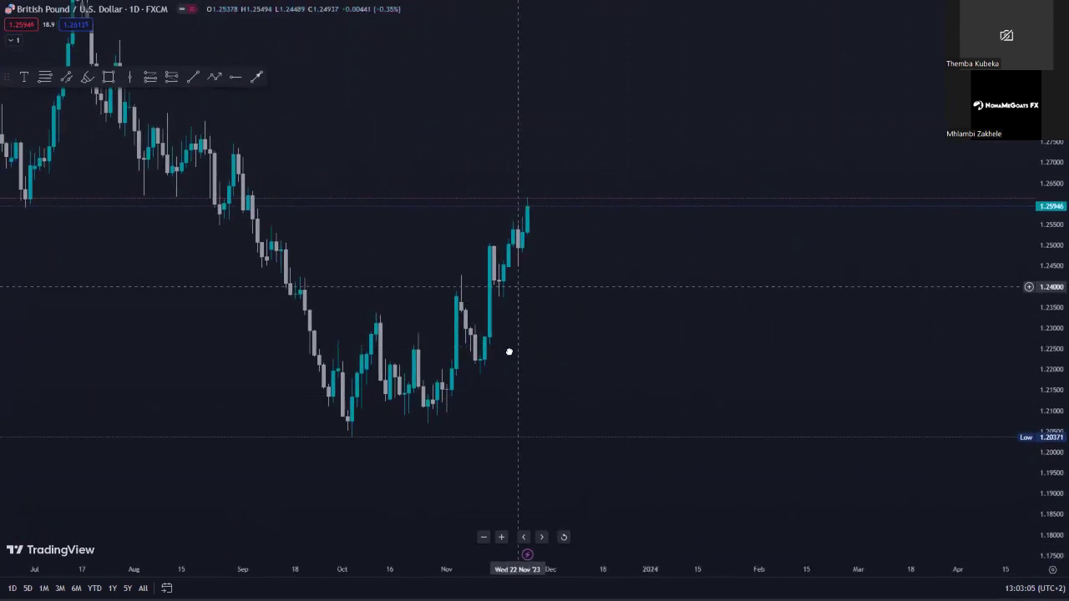
left_click(109, 76)
left_click_drag(226, 208, 601, 242)
left_click_drag(607, 242, 610, 239)
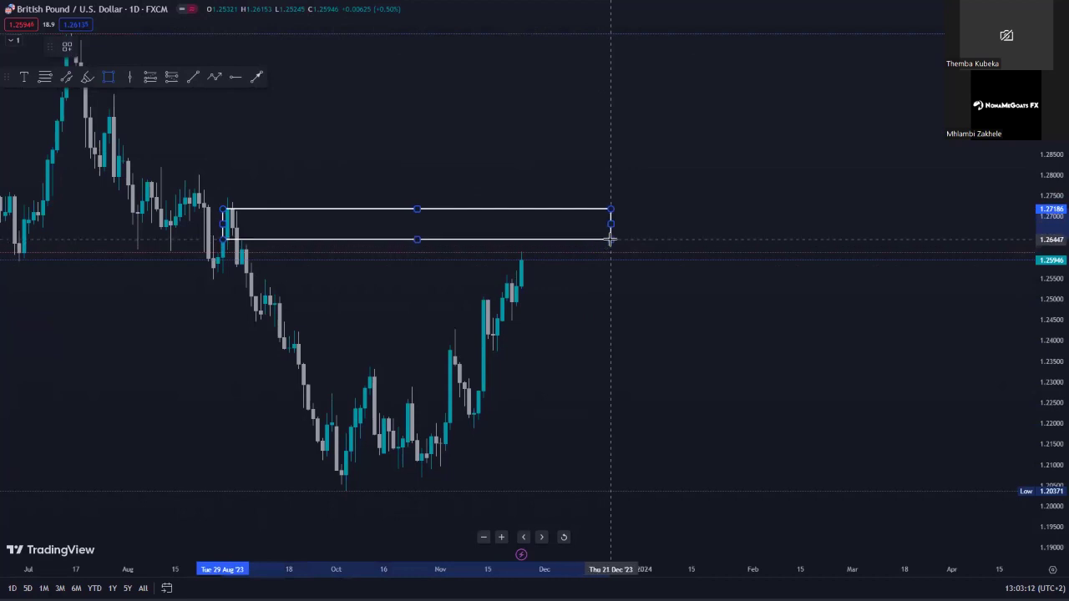
left_click(610, 240)
- Switch the GBP/USD chart to the 4-hour timeframe
left_click_drag(626, 351, 630, 294)
left_click_drag(626, 381, 641, 344)
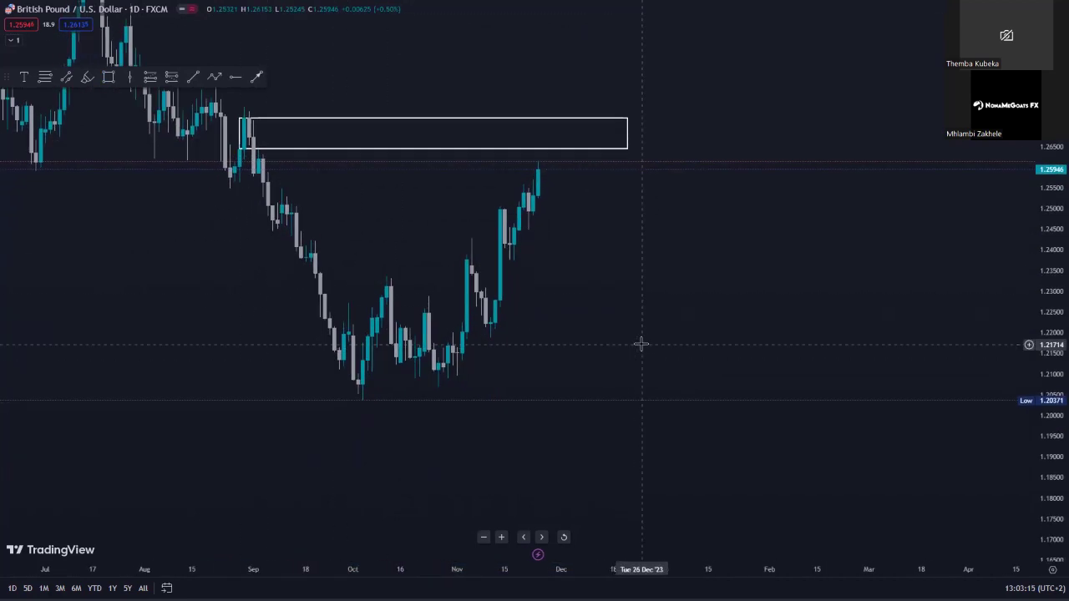
type("47H")
key("BackSpace")
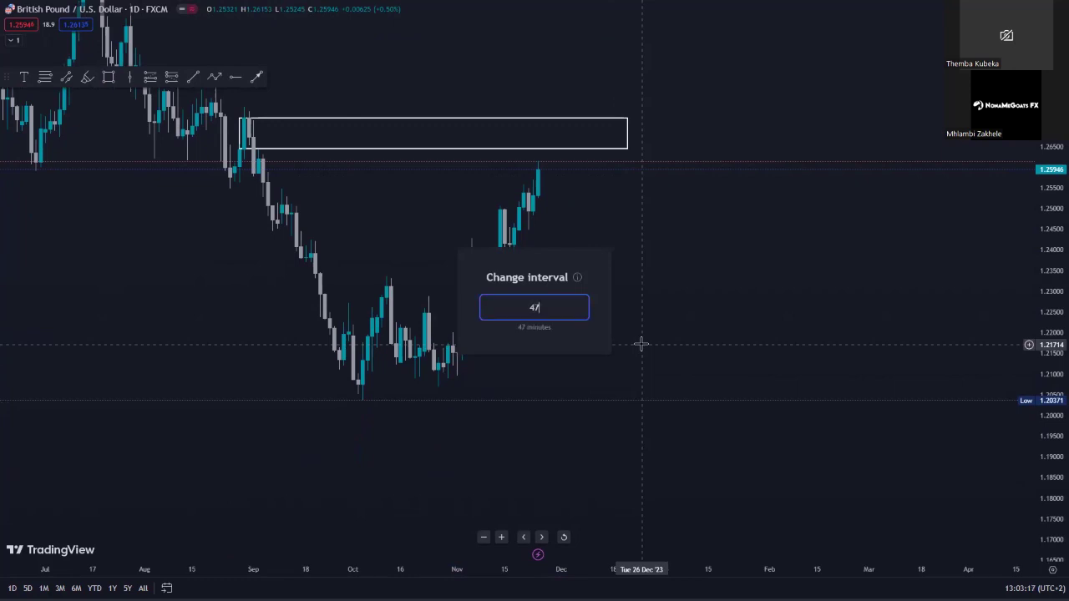
key("Return")
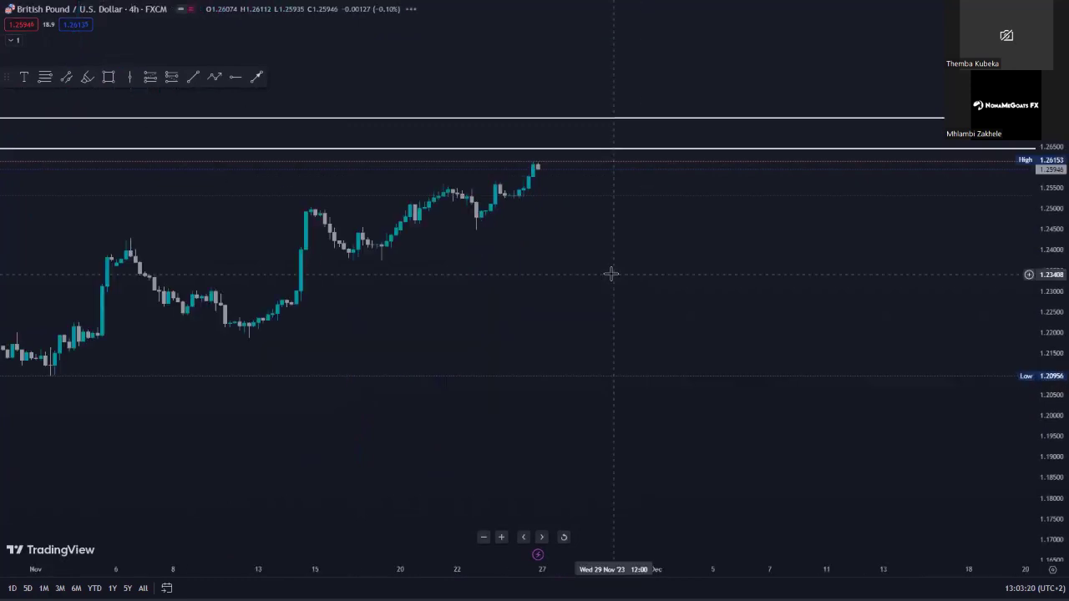
- Examine the GBP/USD 4-hour price action from the zone's origin in late August to the current rally below it
scroll(776, 434, "up", 5)
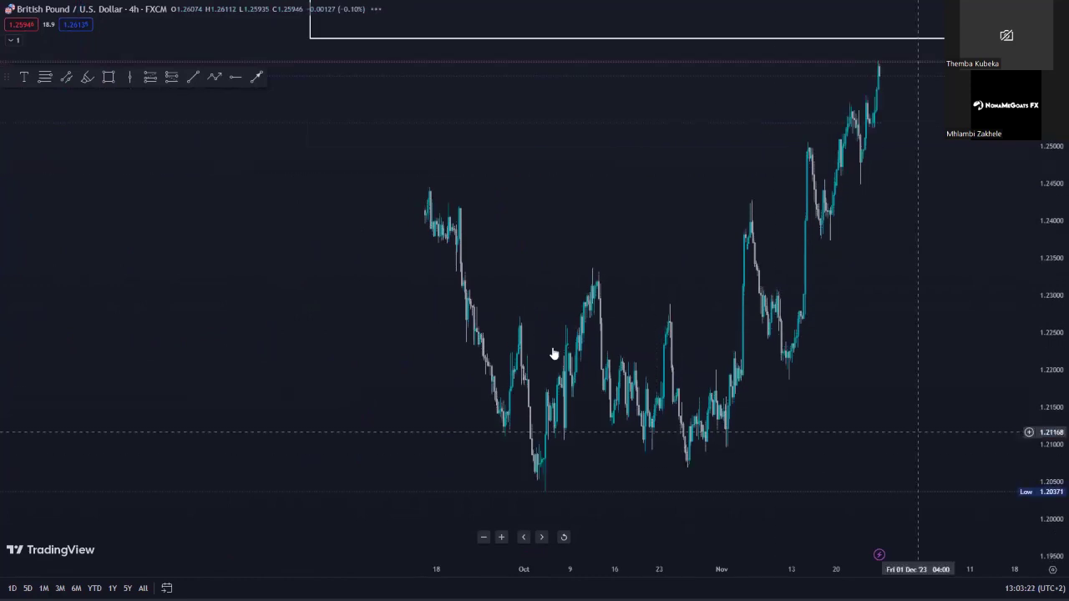
scroll(645, 348, "down", 5)
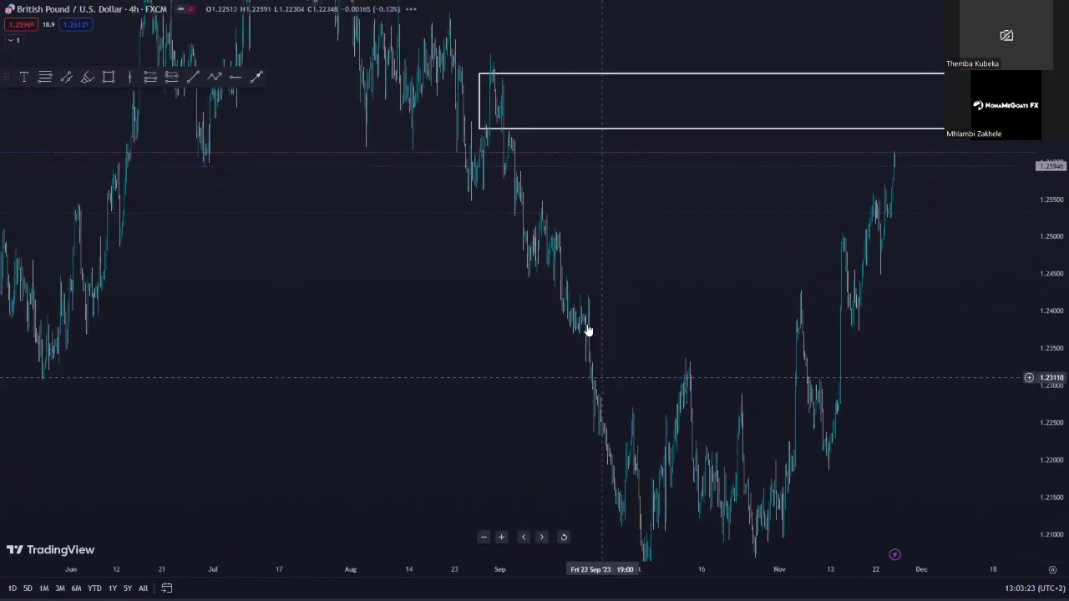
left_click_drag(505, 176, 453, 160)
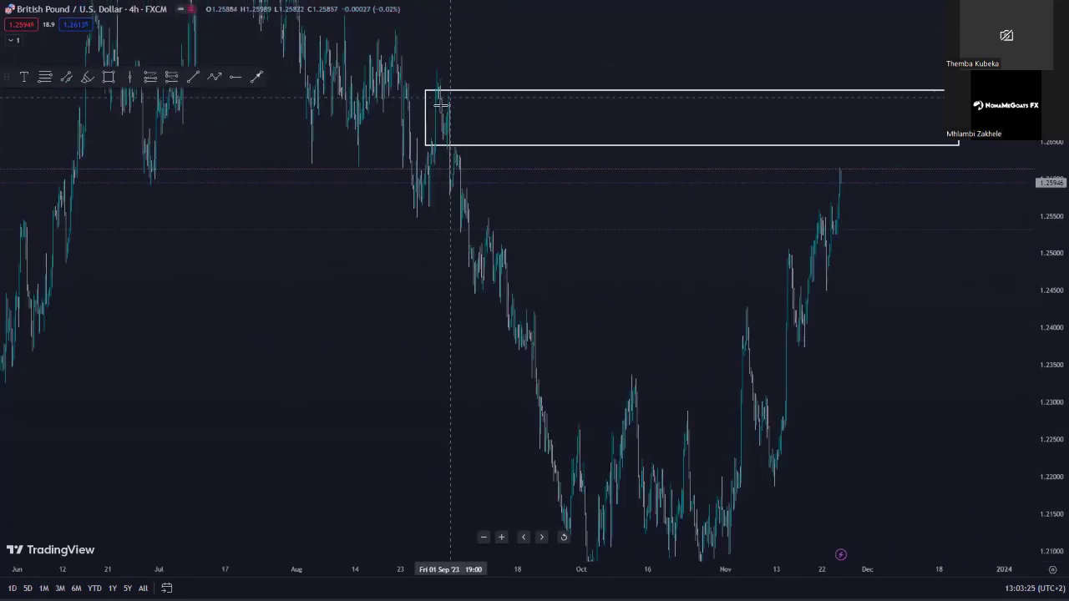
left_click_drag(617, 289, 551, 215)
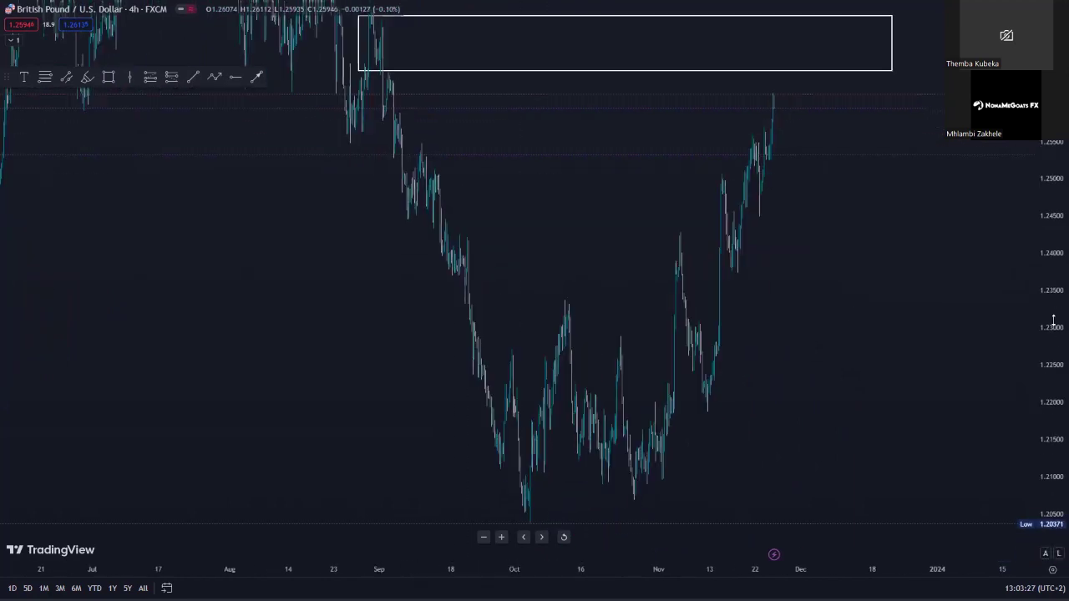
left_click_drag(1052, 329, 1052, 468)
scroll(943, 445, "up", 4)
left_click_drag(552, 450, 635, 436)
left_click_drag(401, 366, 489, 372)
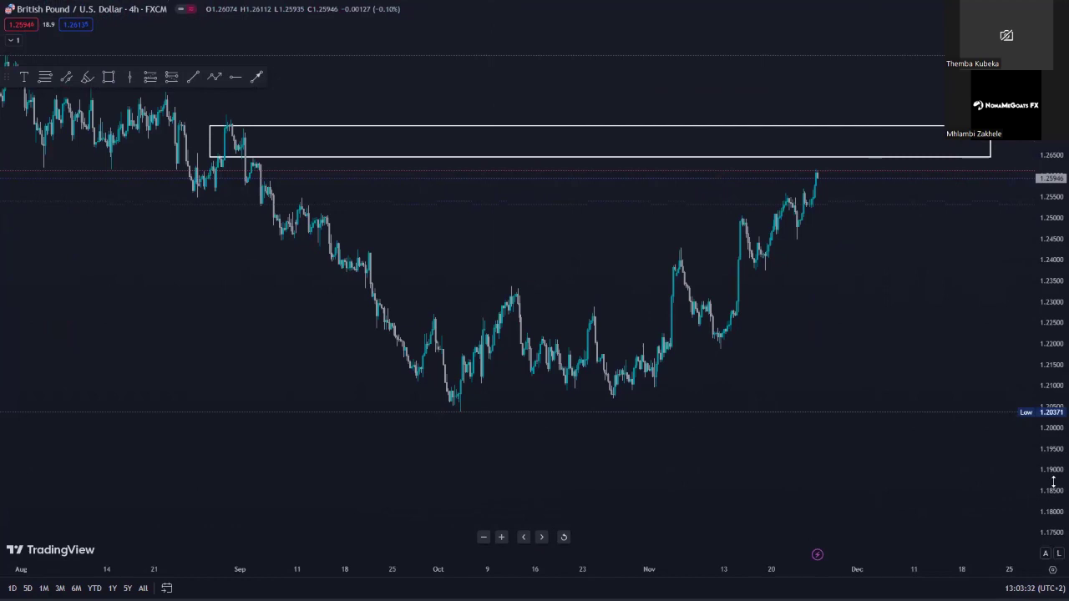
left_click_drag(1042, 457, 1032, 380)
scroll(613, 529, "up", 5)
left_click_drag(354, 175, 824, 386)
left_click_drag(657, 474, 260, 455)
scroll(719, 502, "down", 3)
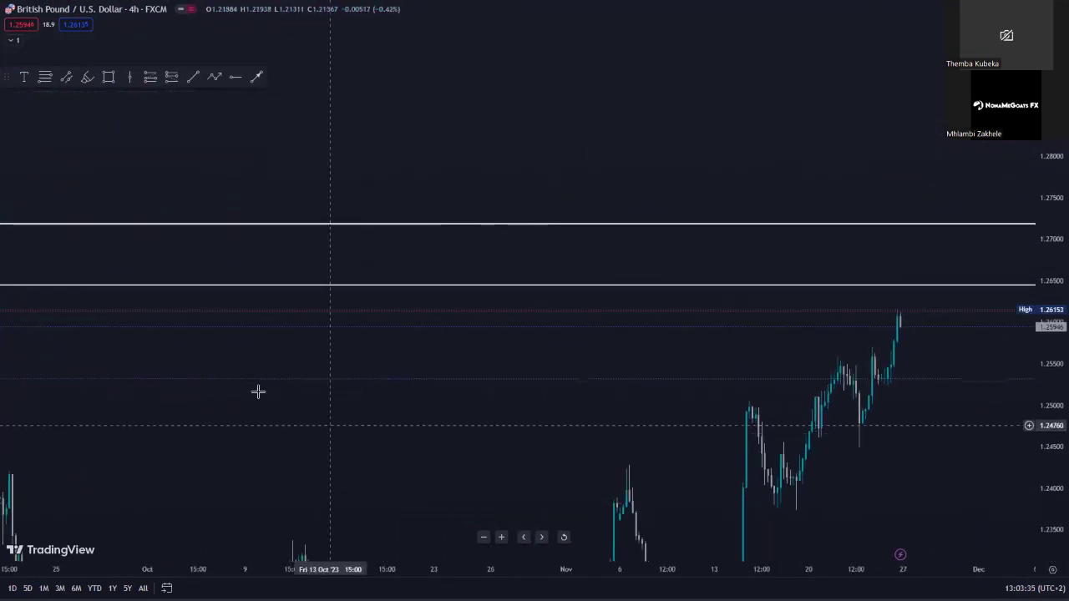
- Draw an inner rectangle inside the GBP/USD zone at the 1 September 2023 candle, from about 1.271 to 1.266, extending to 25 September
left_click_drag(414, 325, 429, 389)
scroll(421, 386, "up", 5)
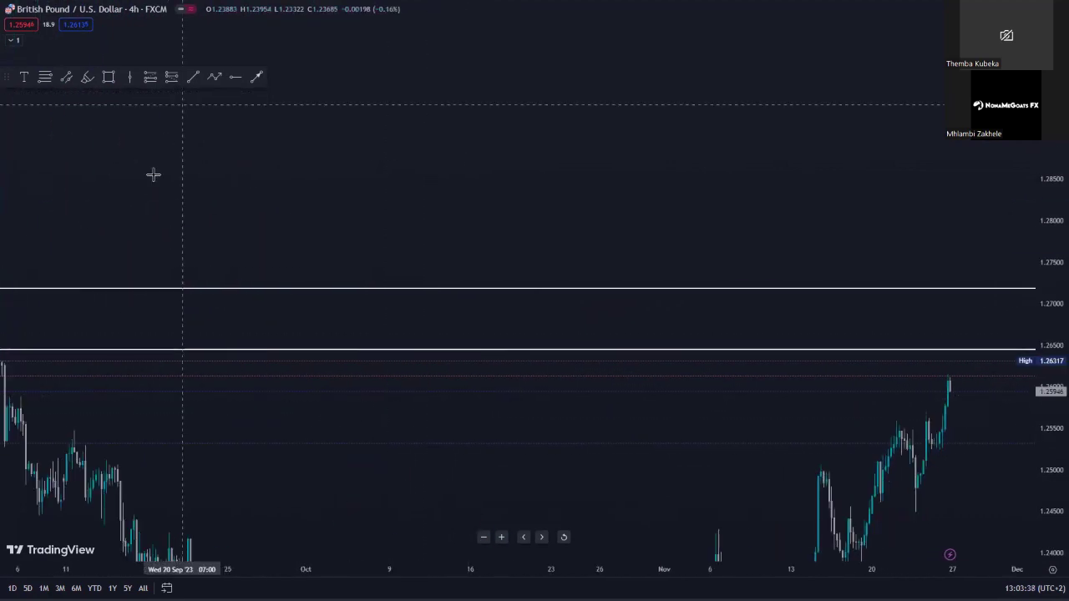
left_click_drag(172, 234, 658, 24)
left_click_drag(541, 330, 513, 377)
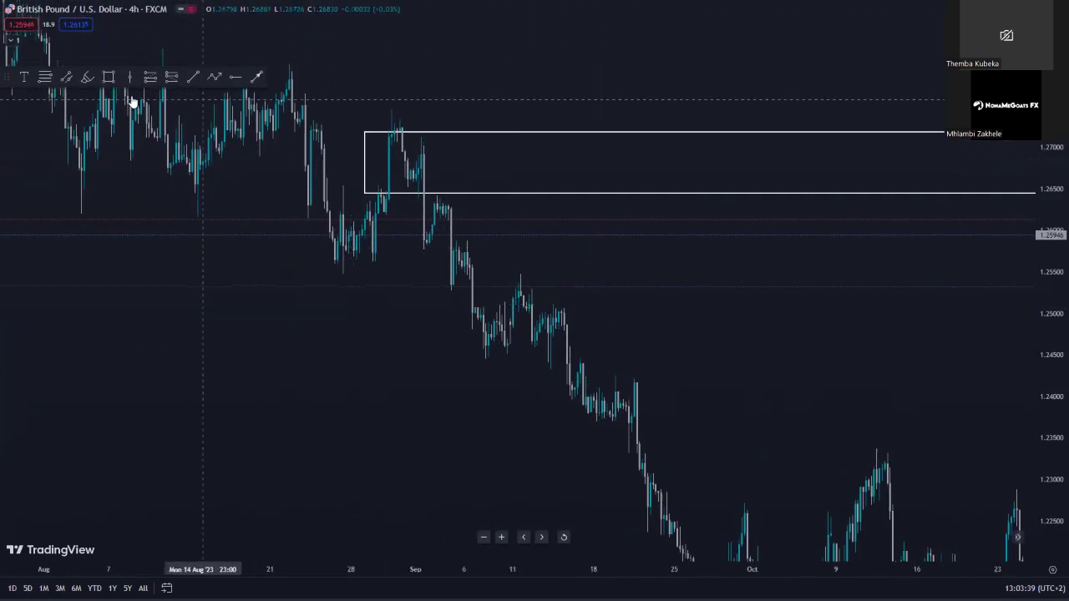
left_click(105, 82)
left_click(420, 136)
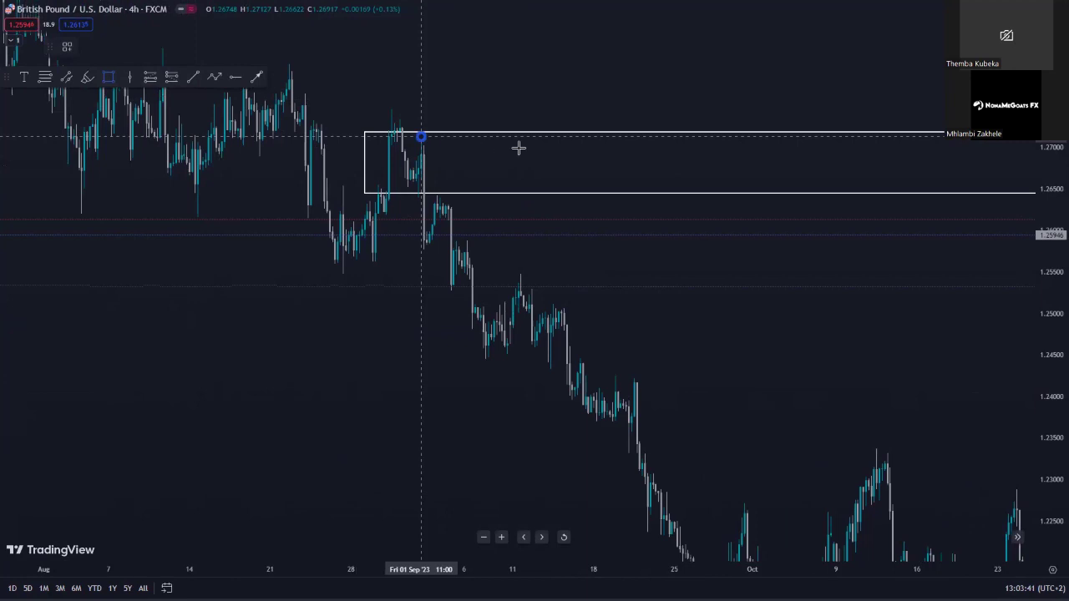
left_click(688, 179)
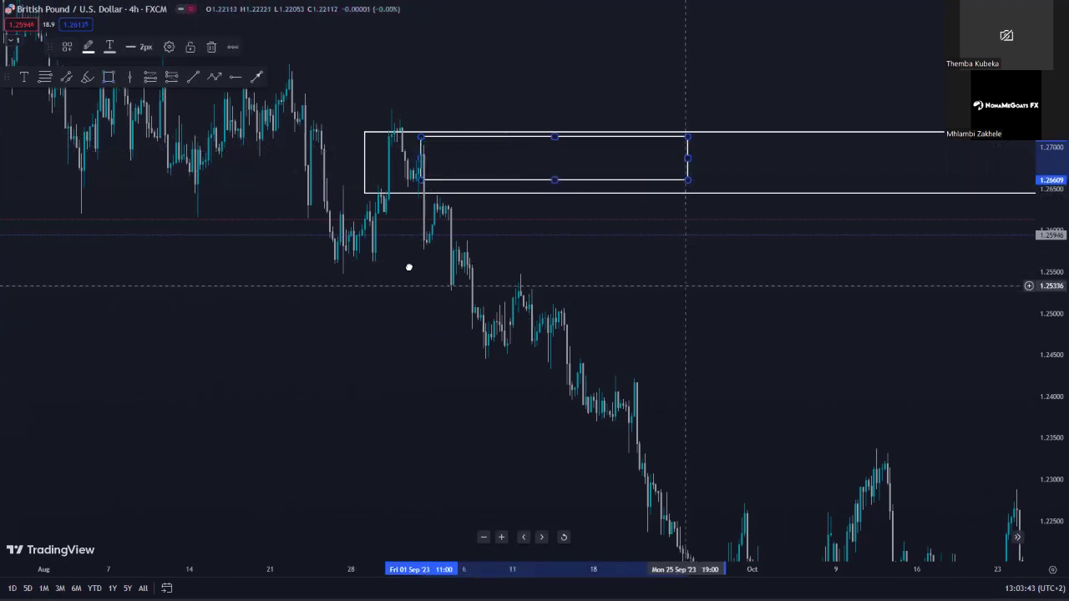
- Extend the inner rectangle forward in time to about 21 December 2023, matching the outer zone's end
left_click_drag(487, 269, 224, 251)
left_click_drag(425, 140, 706, 143)
left_click_drag(822, 319, 299, 326)
scroll(457, 271, "down", 4)
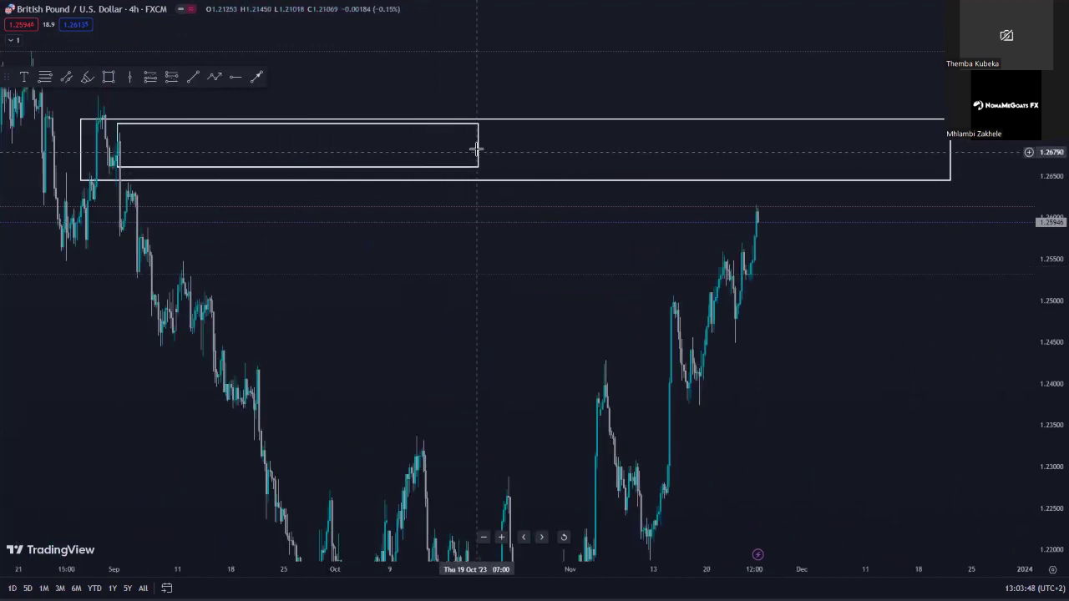
left_click_drag(477, 146, 910, 174)
scroll(637, 124, "right", 6)
left_click_drag(610, 148, 657, 162)
- Draw a projected zigzag path in early December, entering the zone, peaking near 1.272, dipping to about 1.260, rebounding to about 1.269 and falling away
left_click(218, 81)
left_click(489, 171)
left_click(497, 141)
left_click(517, 180)
left_click(533, 122)
left_click(564, 214)
left_click(578, 146)
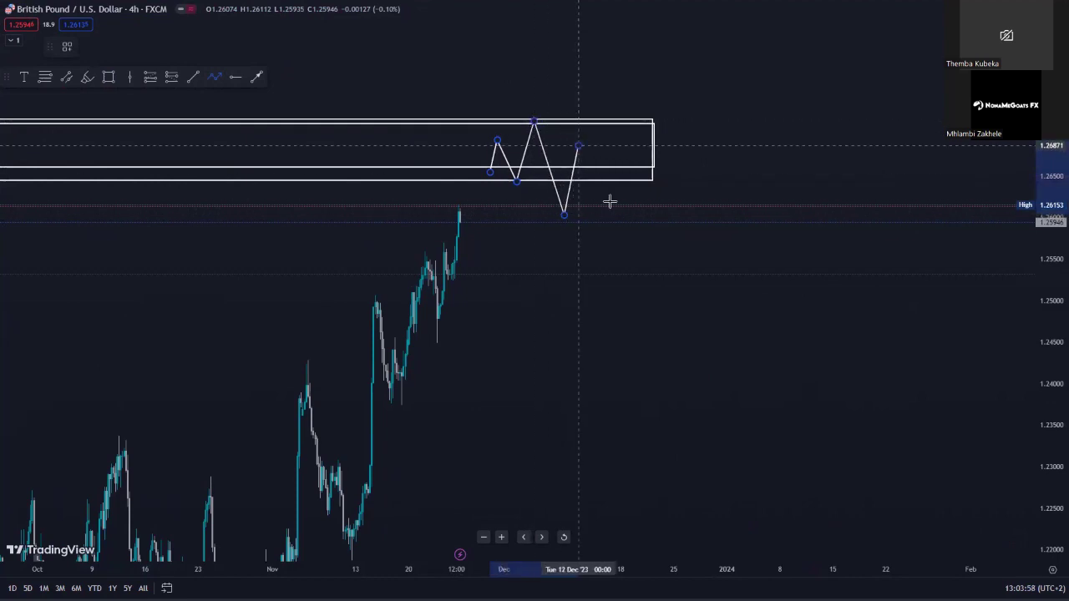
double_click(671, 472)
left_click(547, 474)
- Examine the New Zealand Dollar / Swiss Franc daily chart, from the 2023 downtrend to the October low and current price
scroll(561, 446, "down", 6)
left_click_drag(1057, 392, 1054, 519)
left_click_drag(844, 465, 641, 303)
scroll(642, 302, "down", 2)
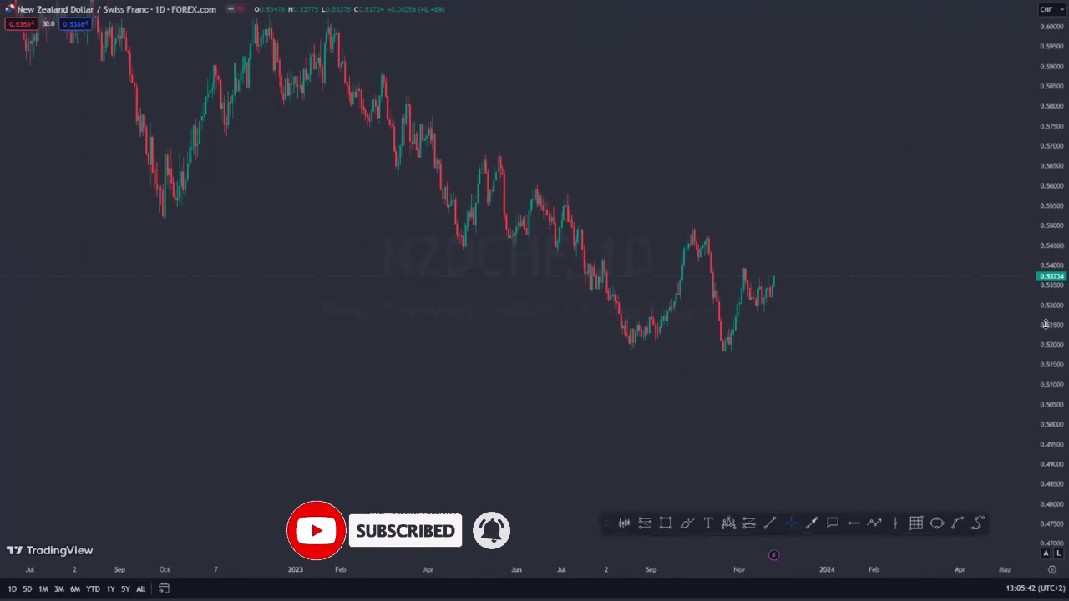
scroll(743, 276, "up", 3)
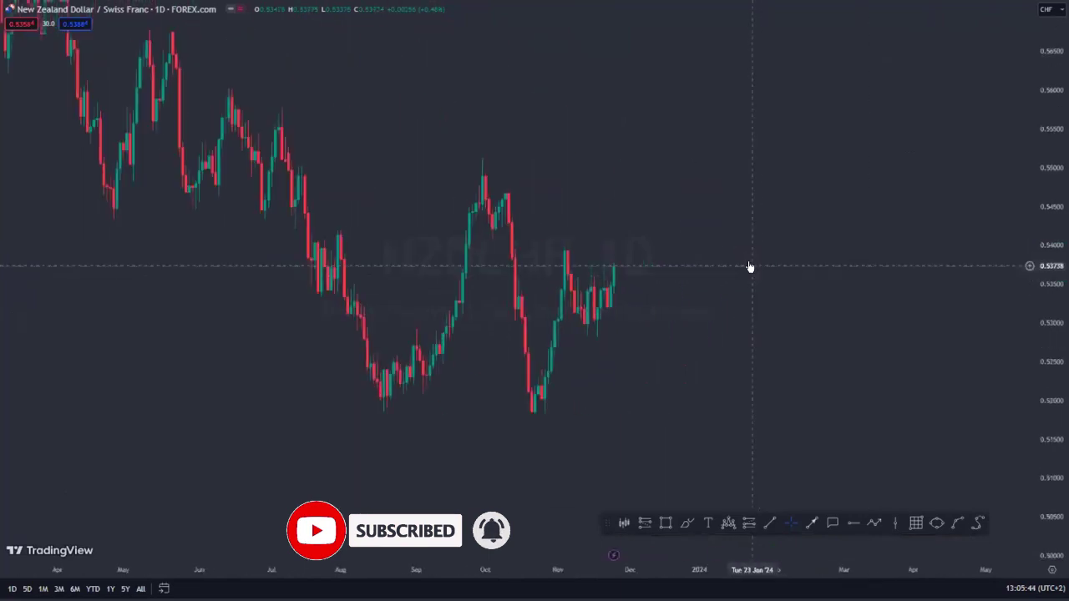
scroll(689, 334, "up", 4)
scroll(702, 354, "down", 3)
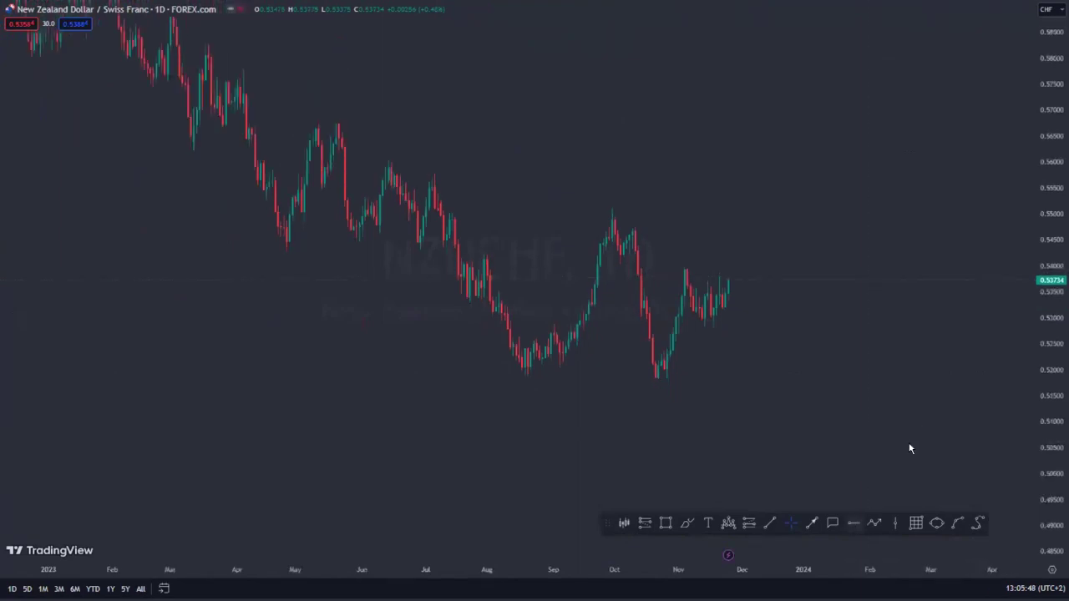
scroll(785, 278, "up", 3)
scroll(806, 334, "up", 2)
left_click_drag(858, 377, 947, 368)
- Mark the daily range with horizontal rays at the 20 October low, about 0.5182, and the late September high, about 0.5510
left_click(847, 524)
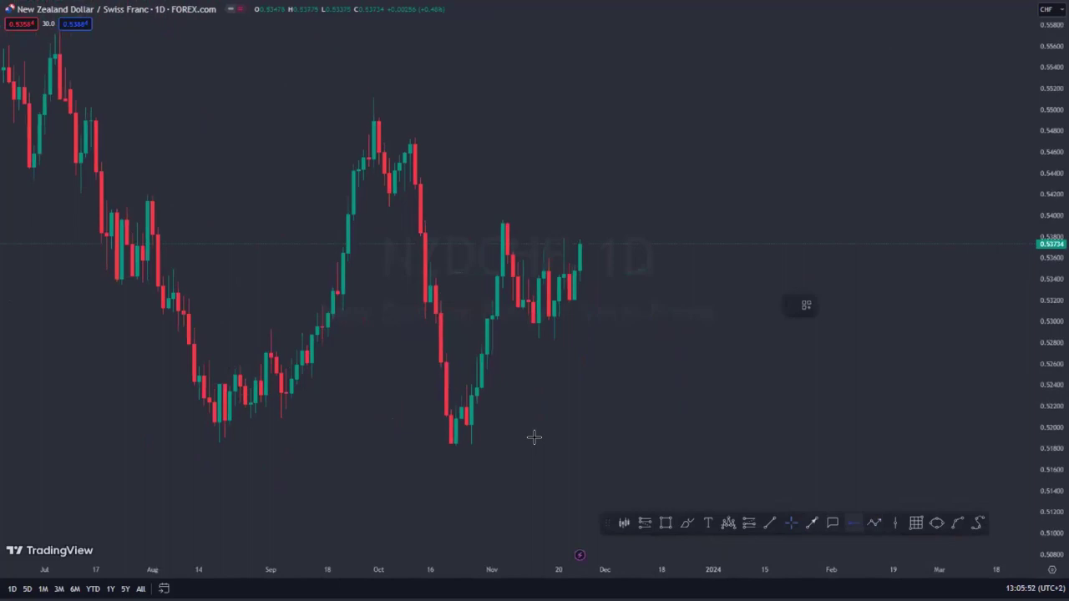
left_click(448, 445)
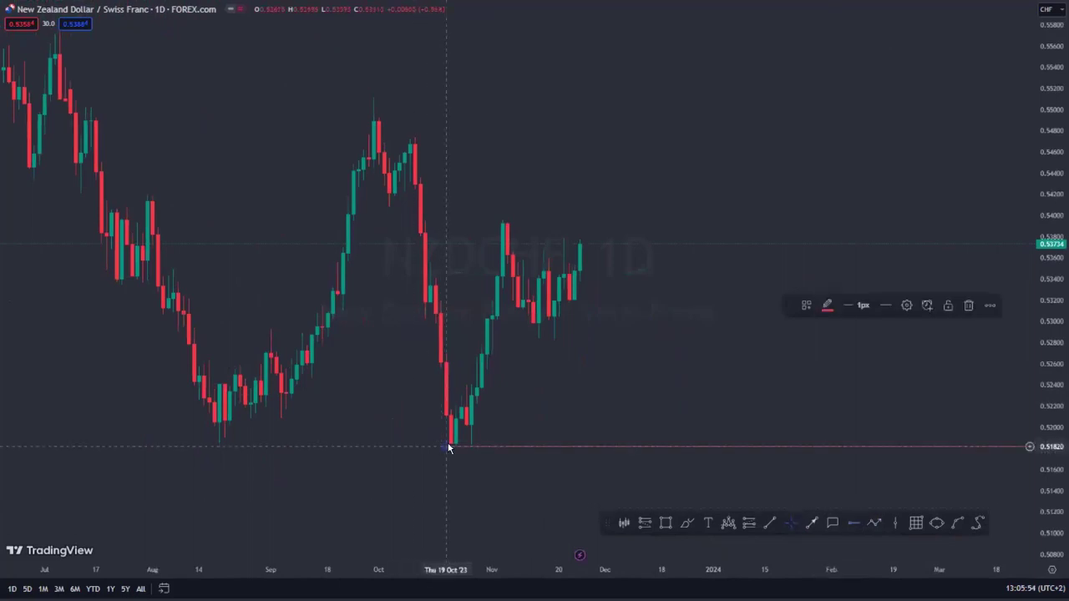
left_click(850, 523)
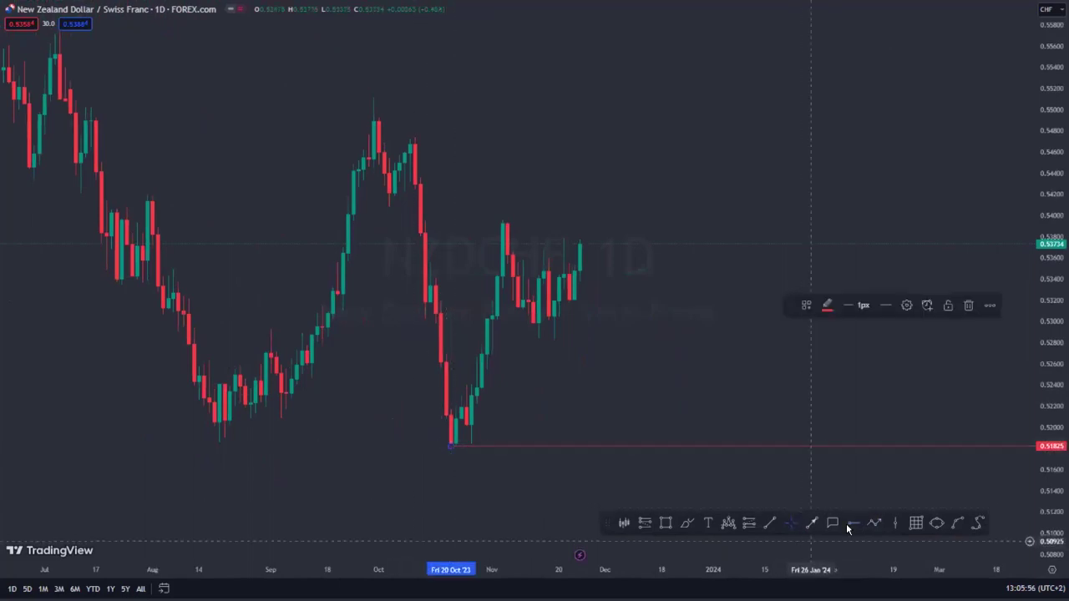
left_click(367, 99)
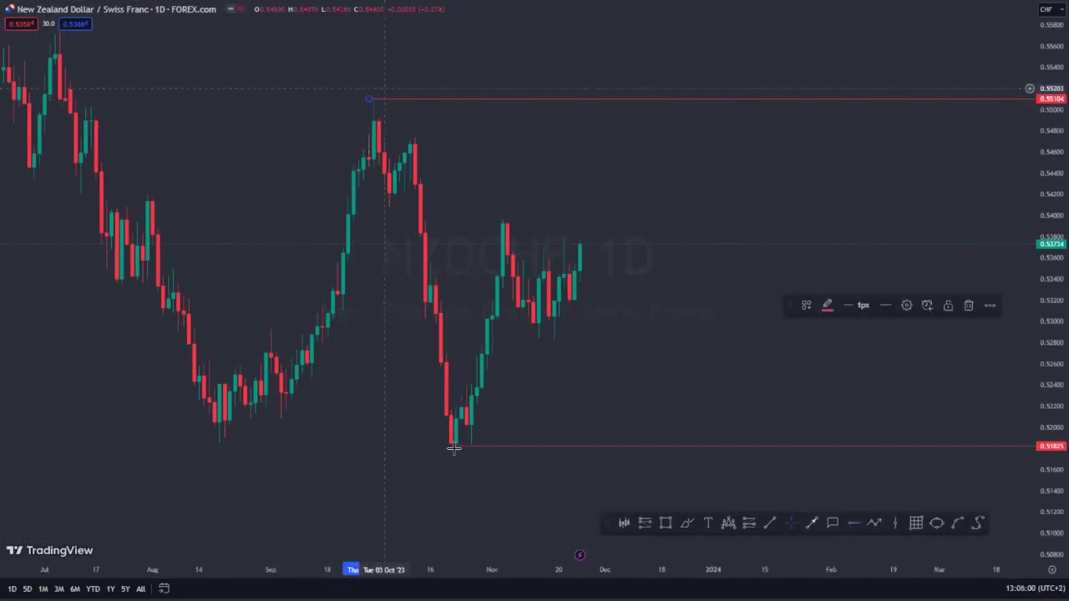
- Trace the price swings from the late October low to the current candle with a freehand stroke, and delete the stroke
scroll(565, 389, "down", 5)
left_click_drag(1050, 226, 1050, 372)
scroll(852, 359, "up", 3)
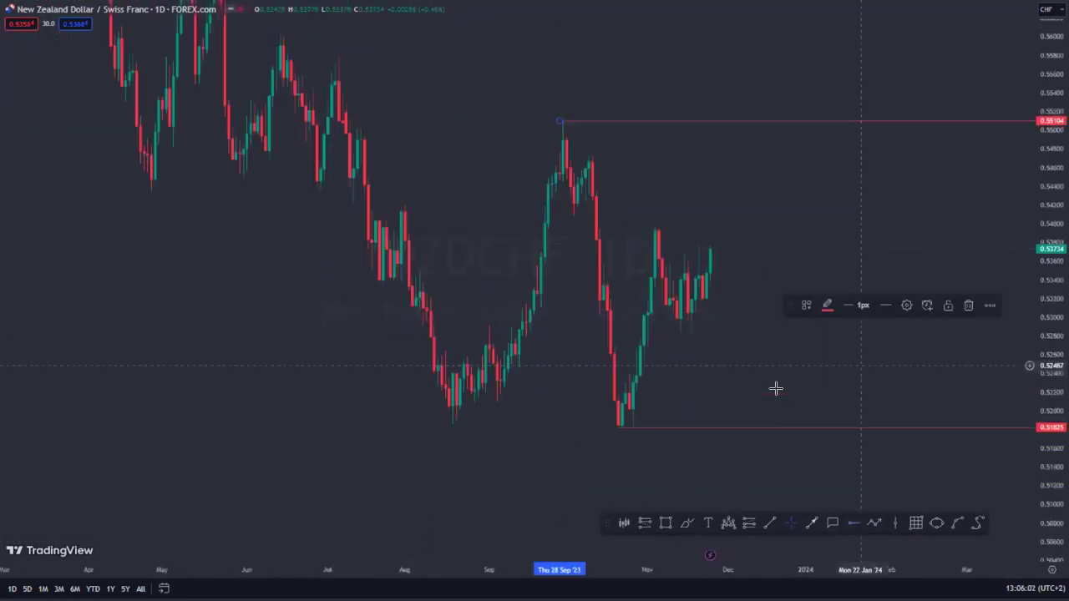
left_click(709, 348)
scroll(705, 348, "up", 5)
left_click_drag(596, 404, 727, 386)
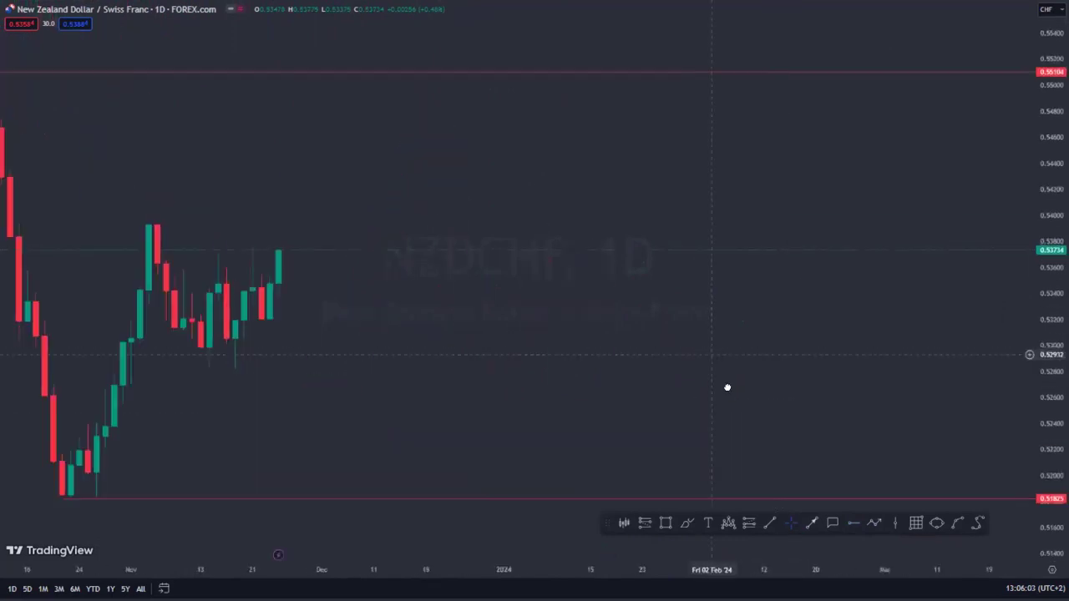
scroll(735, 393, "down", 3)
left_click_drag(1051, 400, 1050, 422)
left_click(770, 525)
left_click(435, 460)
mouse_move(474, 234)
left_mouse_down()
mouse_move(487, 217)
mouse_move(513, 293)
mouse_move(586, 236)
left_mouse_up()
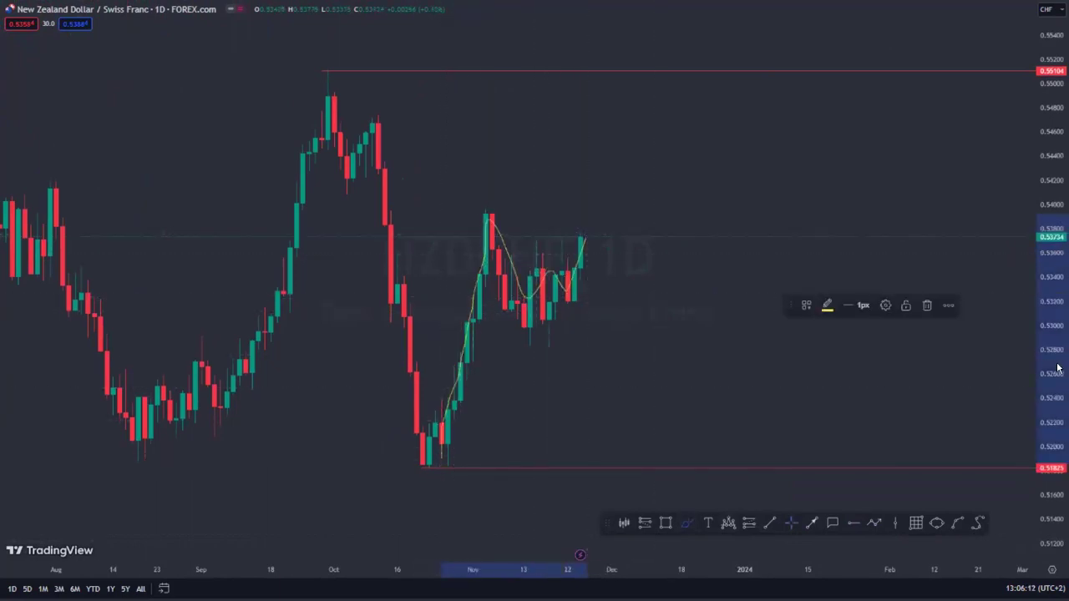
left_click(926, 305)
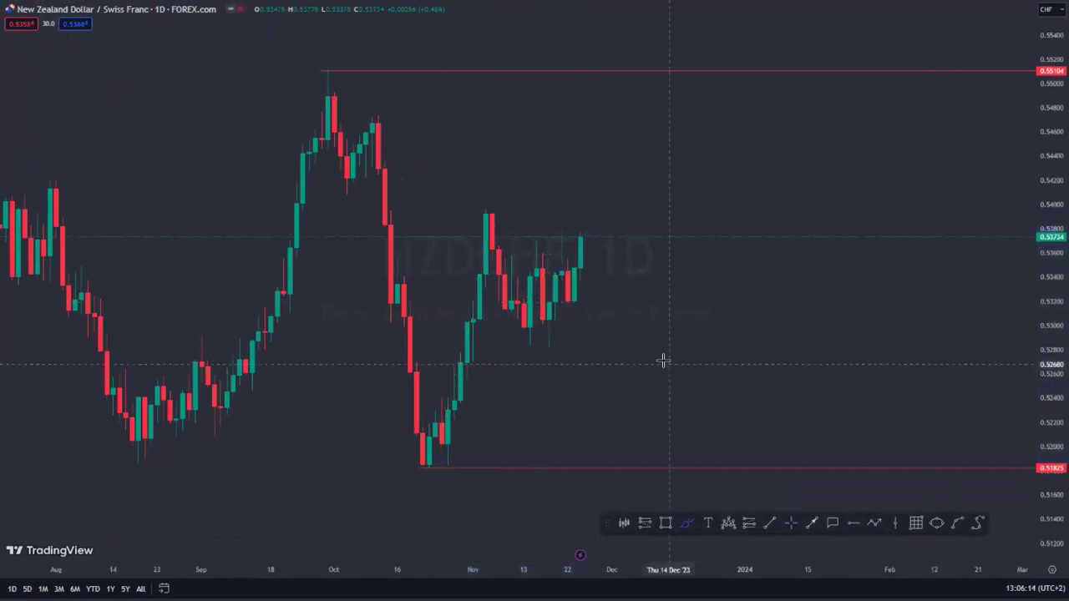
- Switch the NZD/CHF chart to the 4-hour timeframe
type("4h")
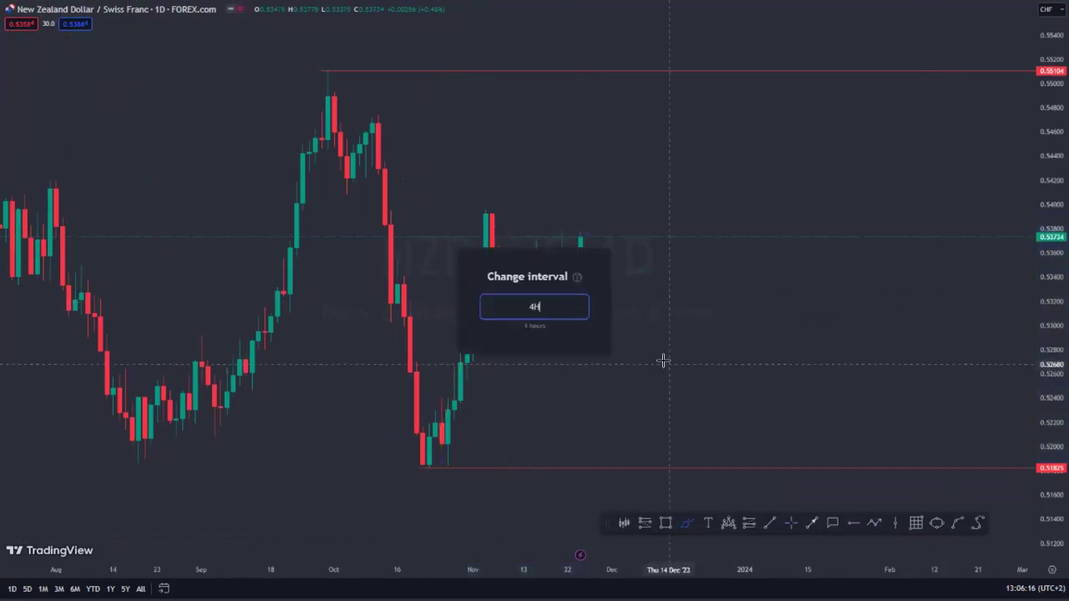
key("Return")
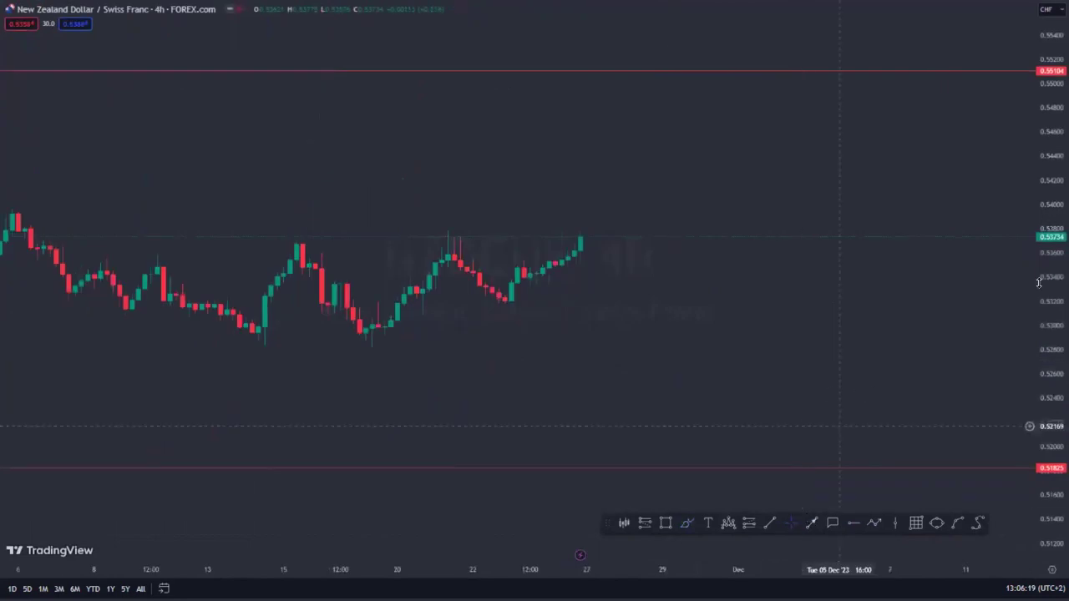
scroll(839, 426, "down", 8)
left_click_drag(1039, 418, 1039, 283)
scroll(715, 322, "up", 2)
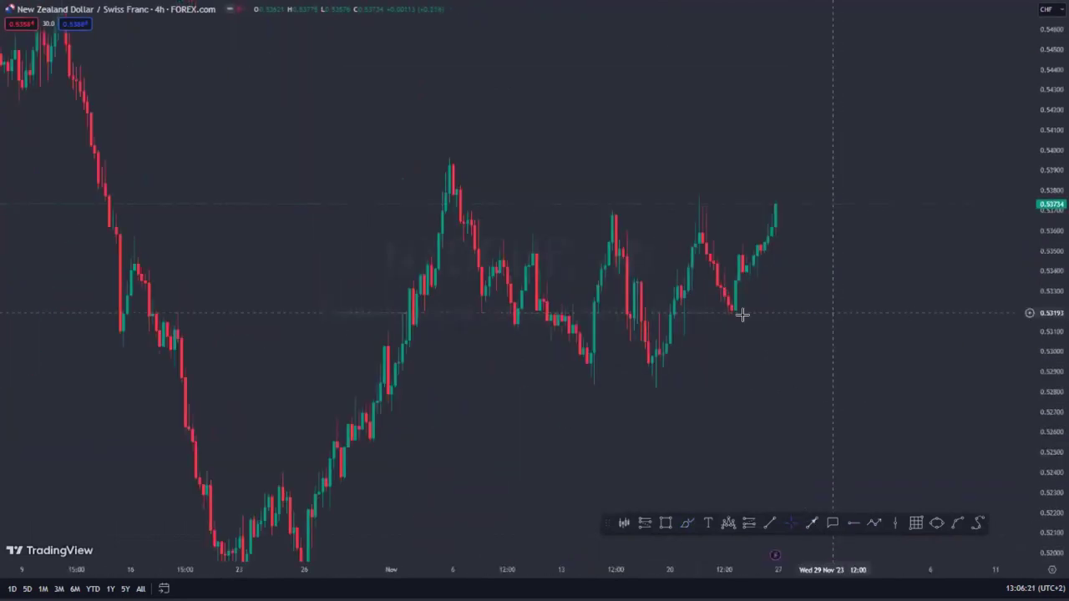
scroll(743, 314, "down", 3)
left_click_drag(1039, 375, 1038, 318)
scroll(819, 524, "up", 4)
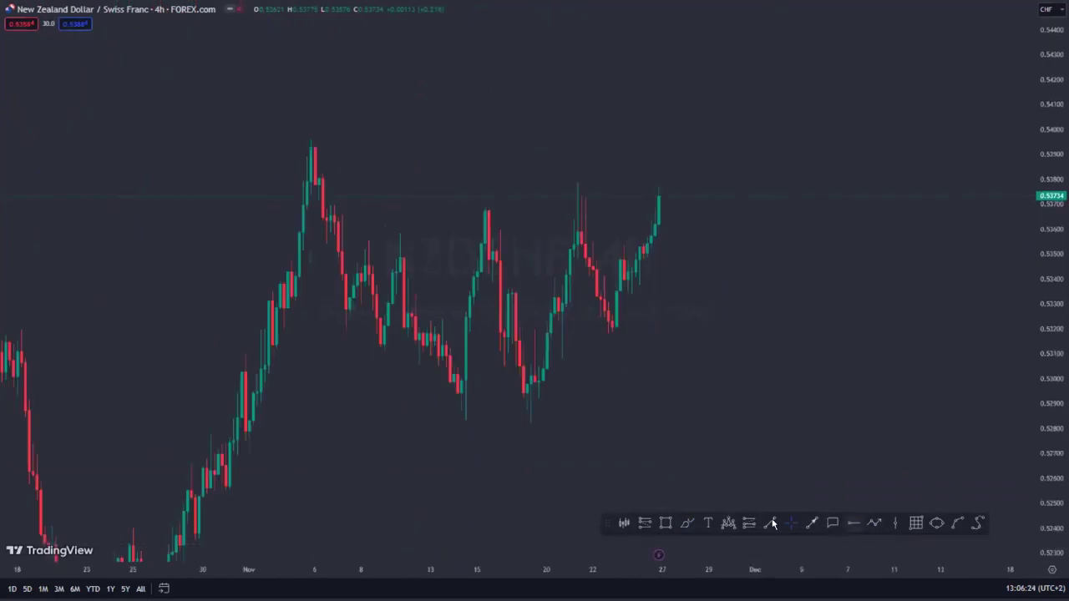
- Draw a horizontal arrow from the 3 November high at about 0.5396 to 27 November
left_click(315, 133)
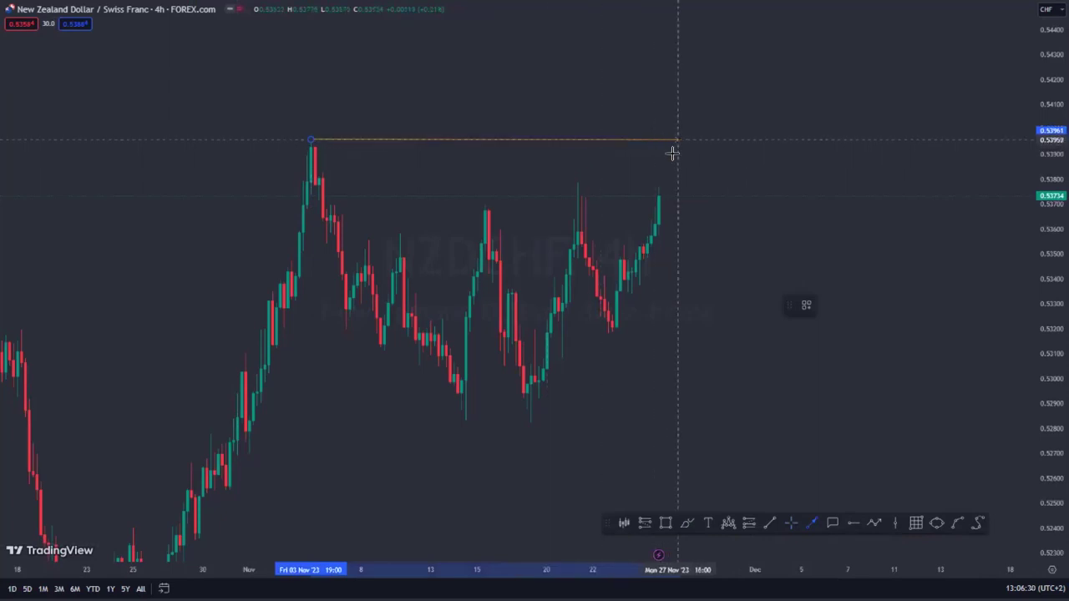
left_click(676, 142)
left_click_drag(627, 313, 622, 289)
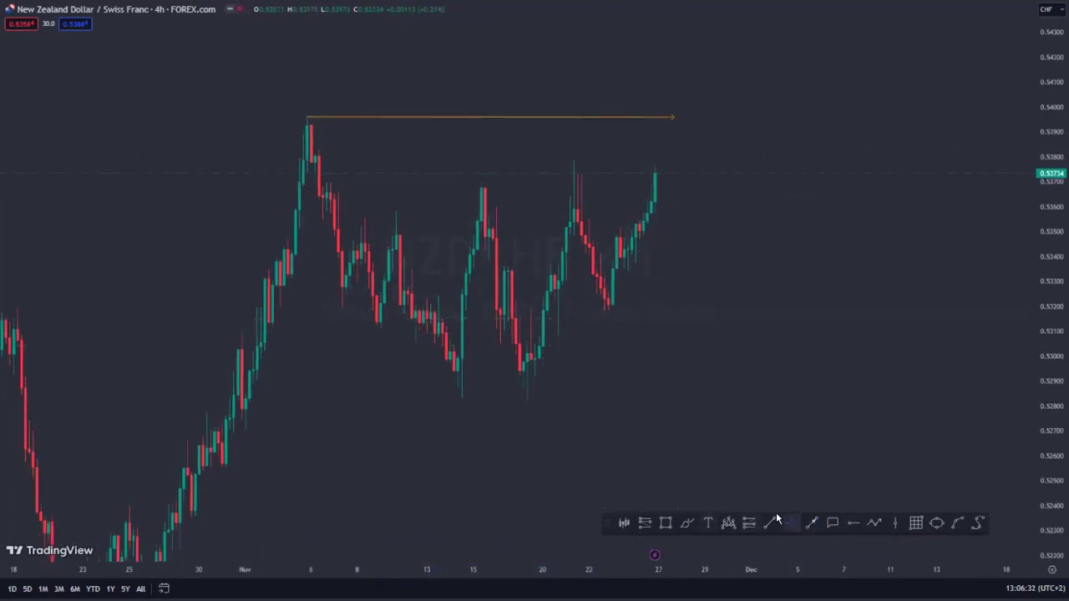
left_click(852, 523)
left_click(469, 402)
key("Delete")
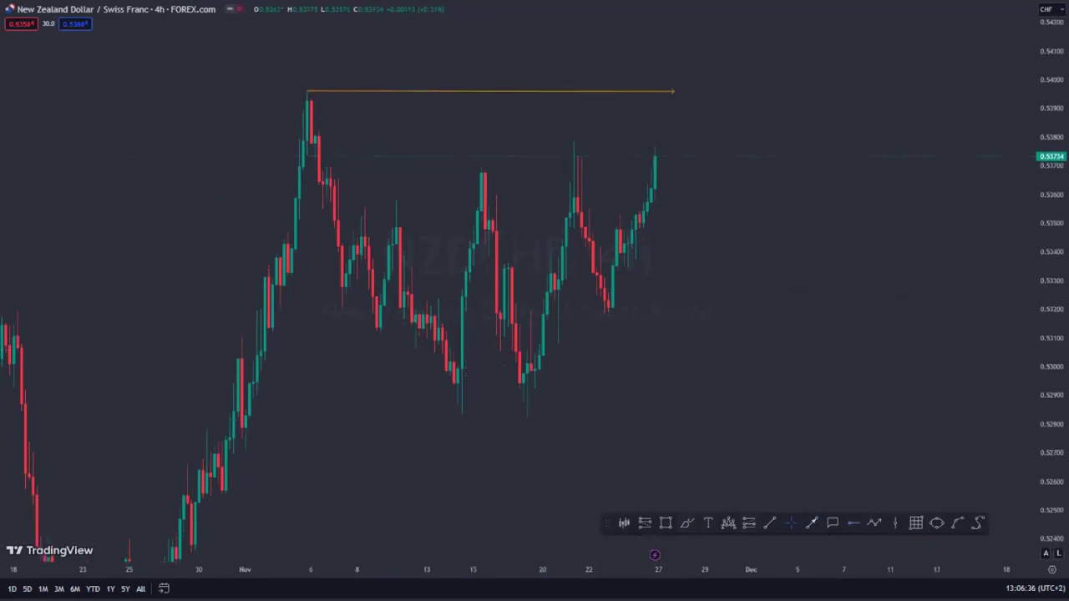
- Draw a rising trend line over the November highs, from 9 November at about 0.5359 to 24 November at about 0.5392
scroll(768, 376, "up", 3)
left_click_drag(680, 360, 647, 334)
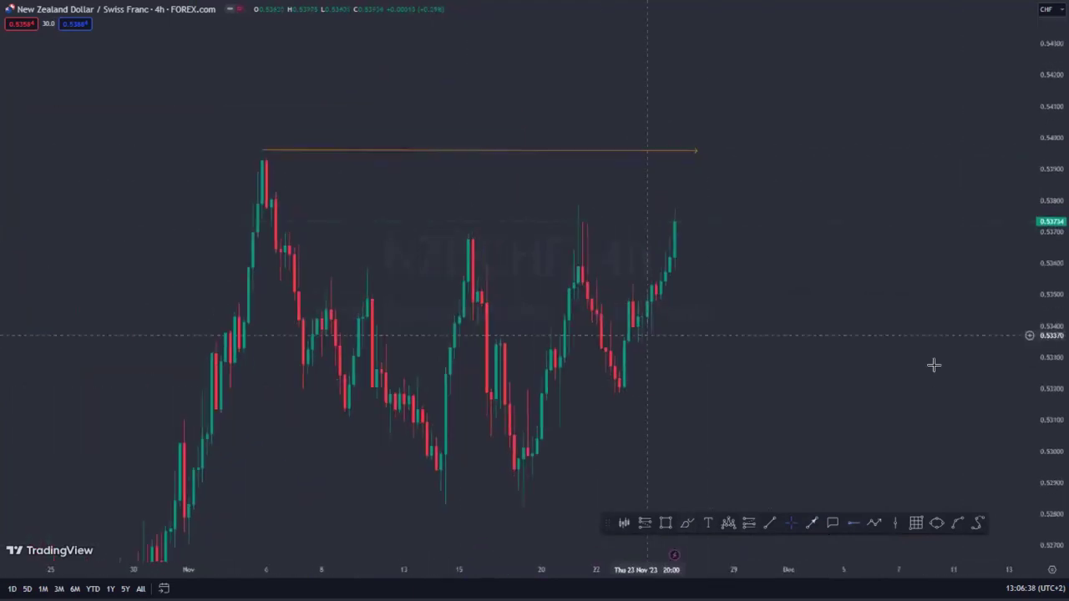
left_click_drag(1049, 329, 1049, 371)
left_click_drag(829, 339, 728, 292)
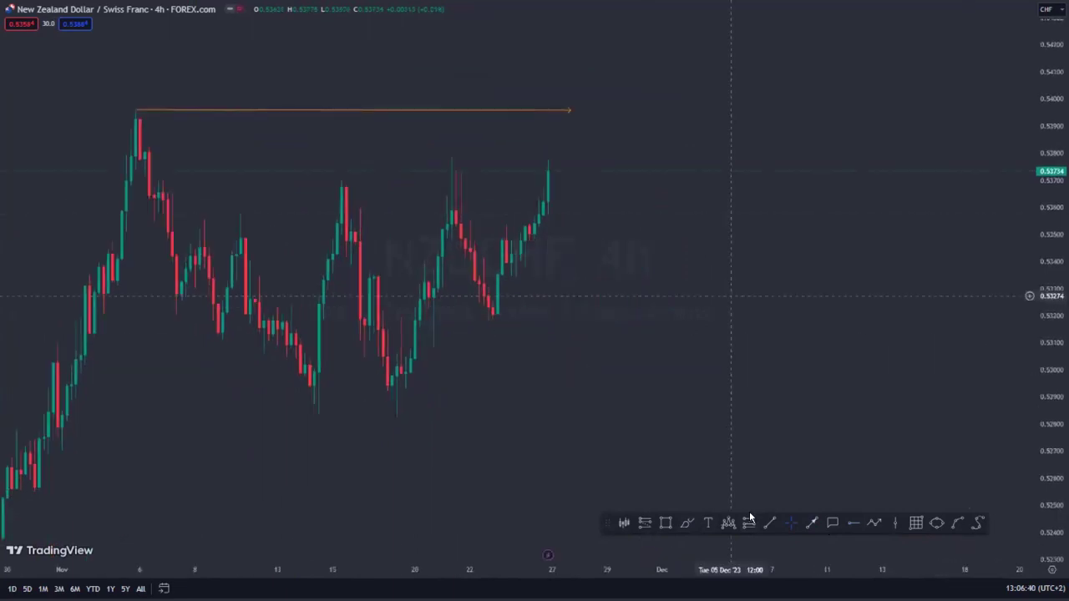
scroll(735, 376, "left", 6)
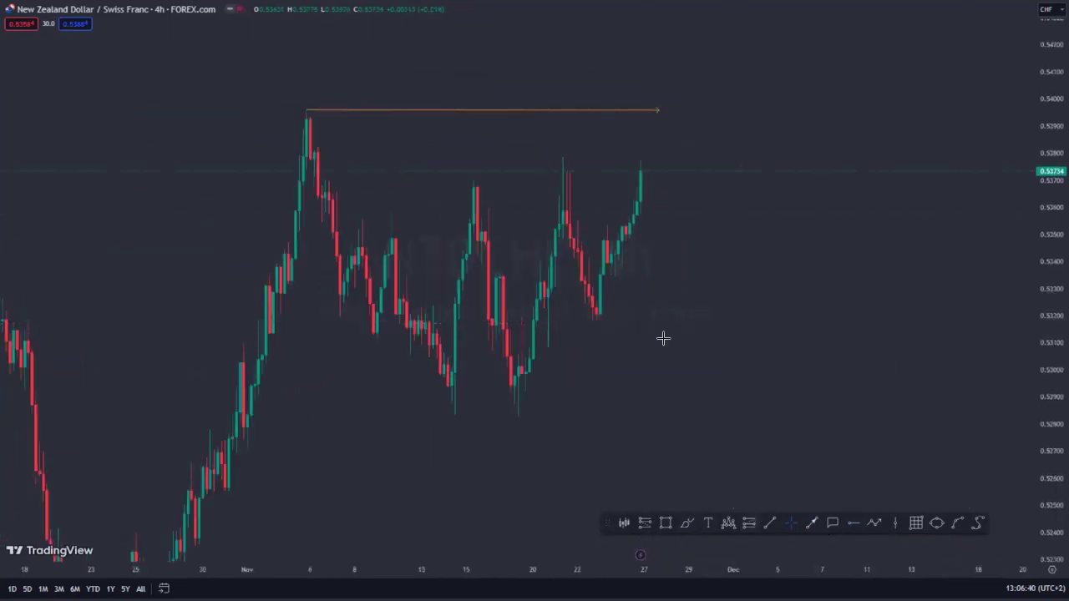
left_click(391, 210)
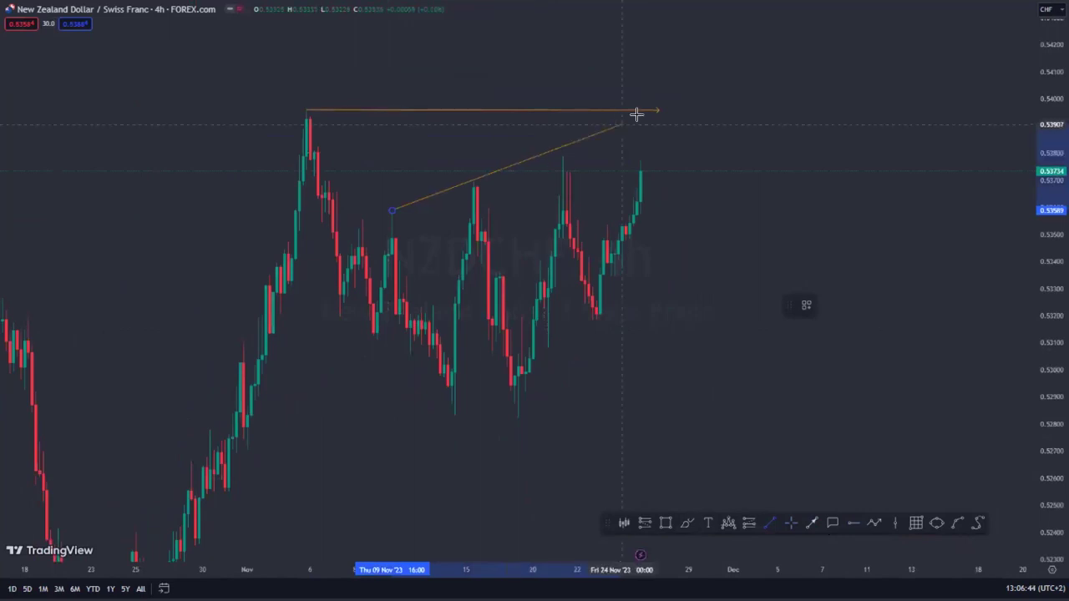
left_click(640, 122)
- Adjust the upper trend line's start point to 9 November 12:00 at about 0.5358
left_click(378, 216)
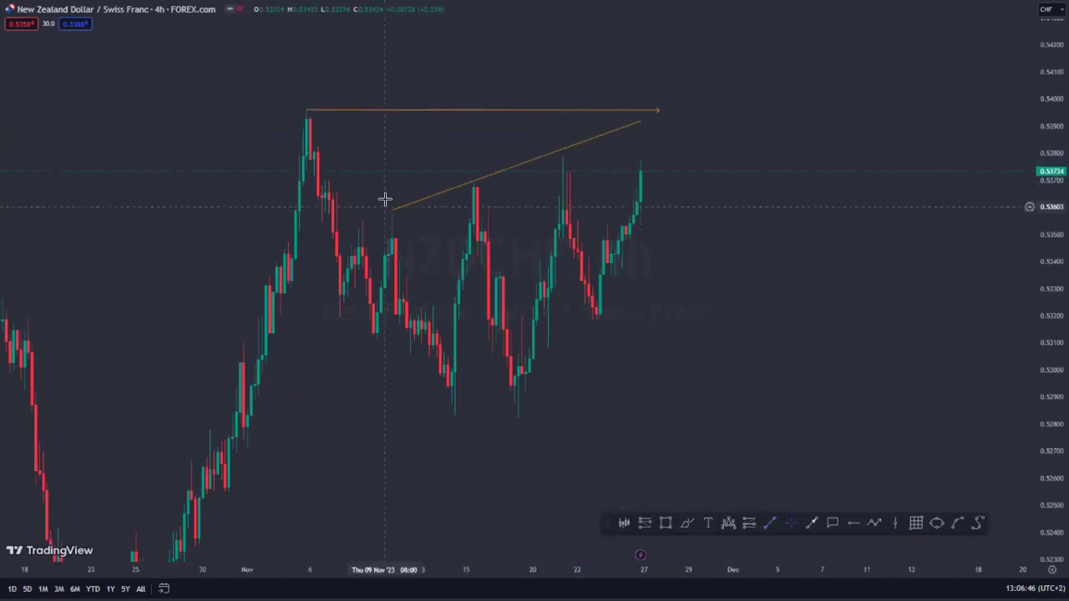
left_click(387, 212)
left_click_drag(385, 217, 385, 216)
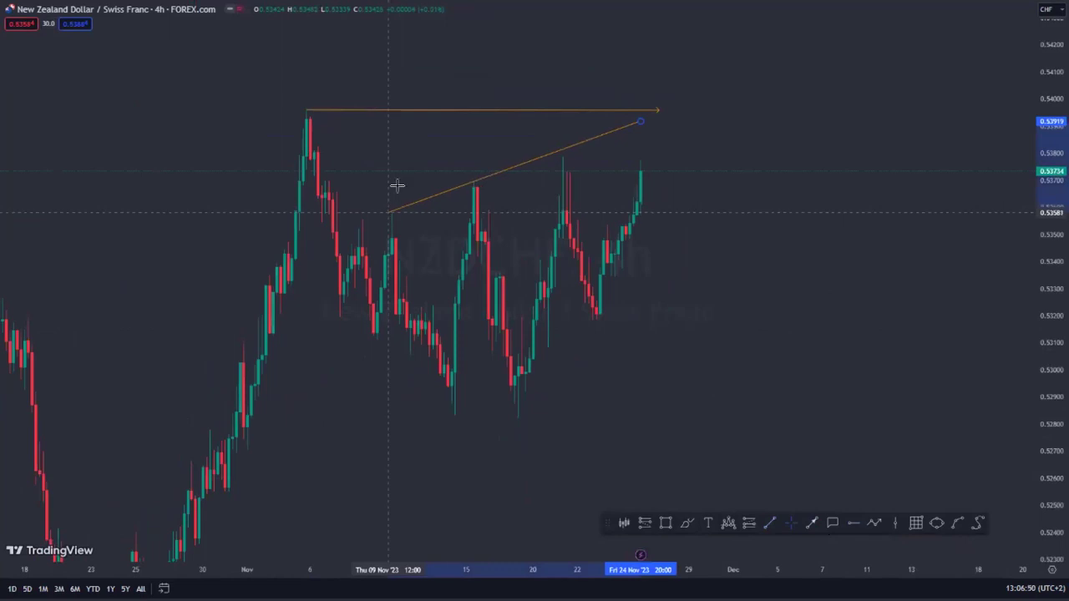
left_click(452, 220)
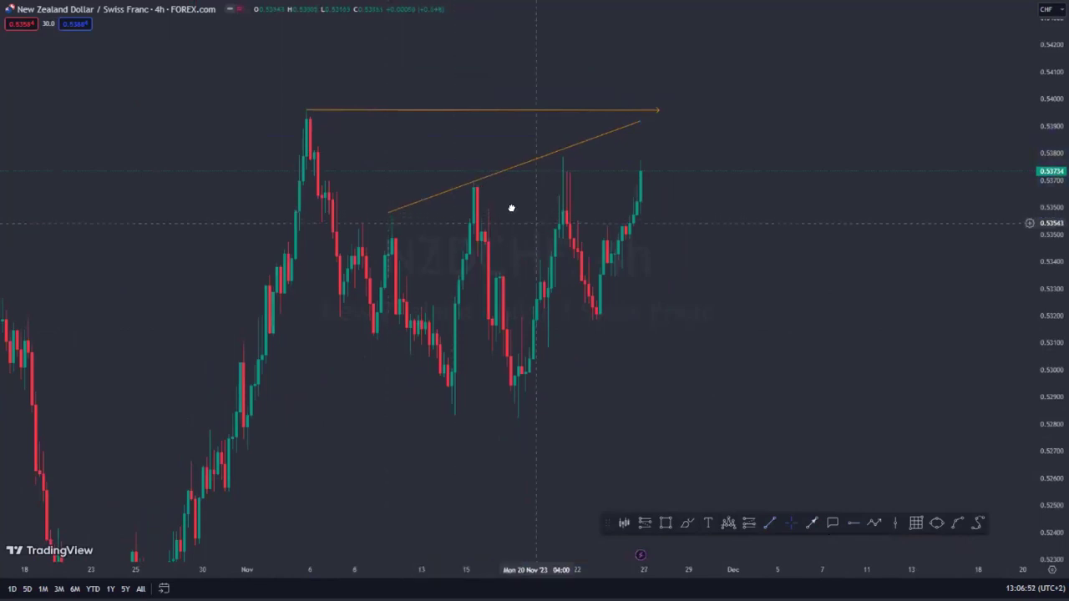
- Draw a rising trend line under the November lows, from 17 November at about 0.5283 to 28 November at about 0.5348
left_click_drag(1037, 325, 1013, 330)
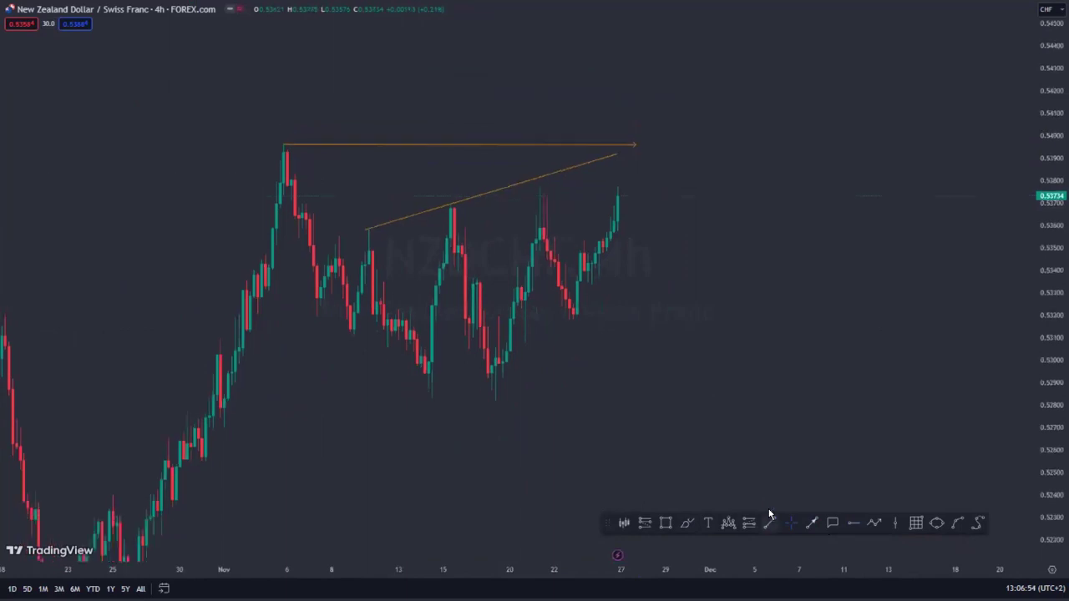
left_click(492, 399)
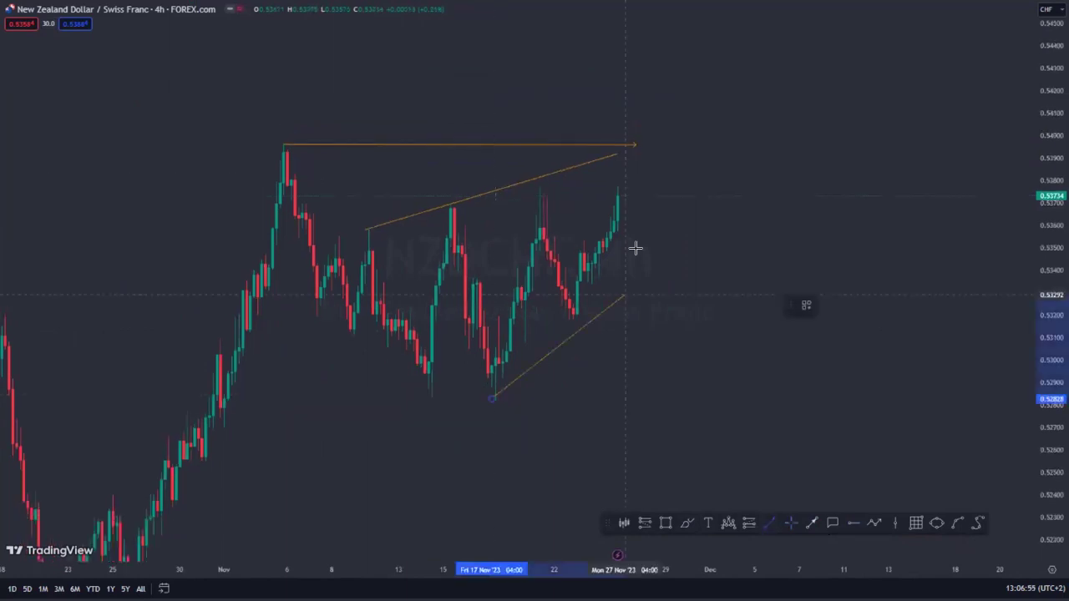
left_click(692, 212)
- Move the lower trend line's start point to 16 November 20:00 at about 0.5277
scroll(693, 213, "down", 3)
scroll(699, 217, "up", 4)
left_click_drag(1039, 298, 1039, 171)
scroll(1000, 273, "up", 2)
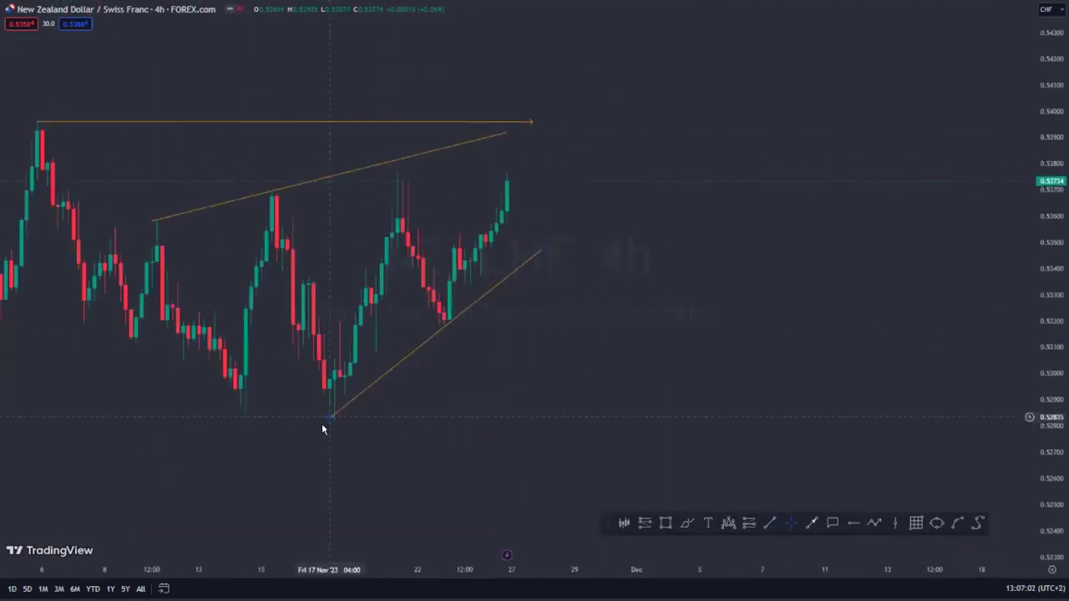
left_click_drag(312, 425, 312, 434)
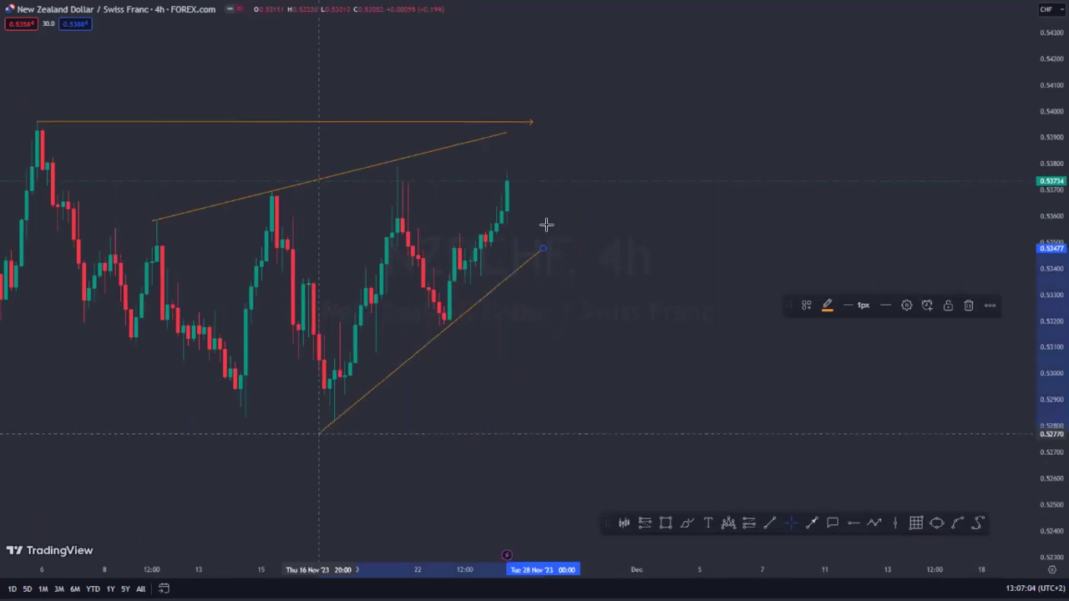
- Move the lower trend line's end point to 28 November 04:00 at about 0.5350
left_click(541, 250)
left_click(537, 248)
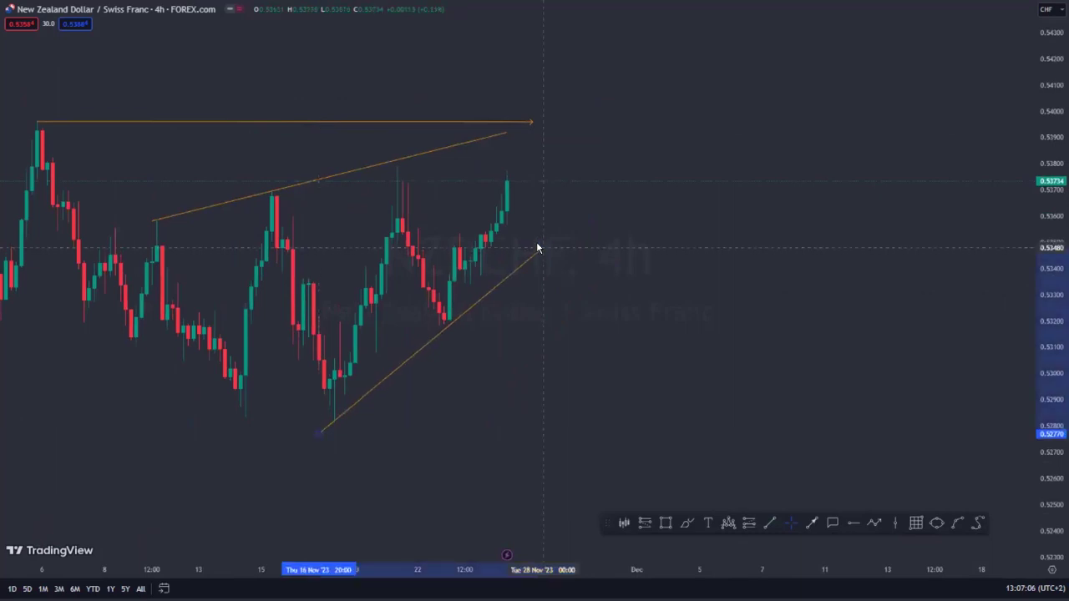
left_click_drag(537, 244, 535, 243)
scroll(740, 153, "down", 1)
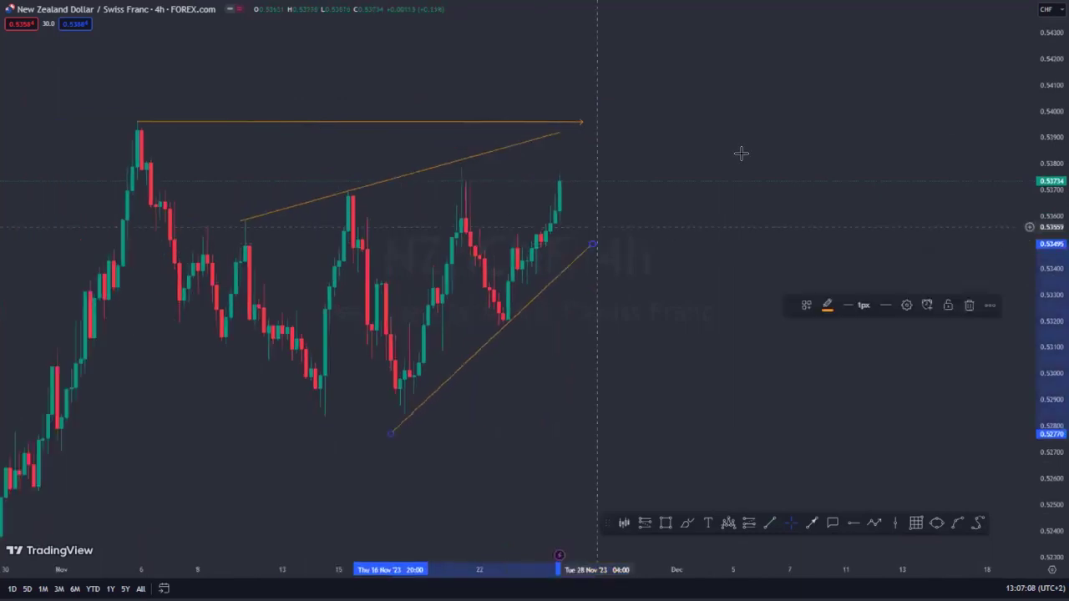
scroll(1032, 245, "down", 2)
left_click_drag(786, 345, 787, 345)
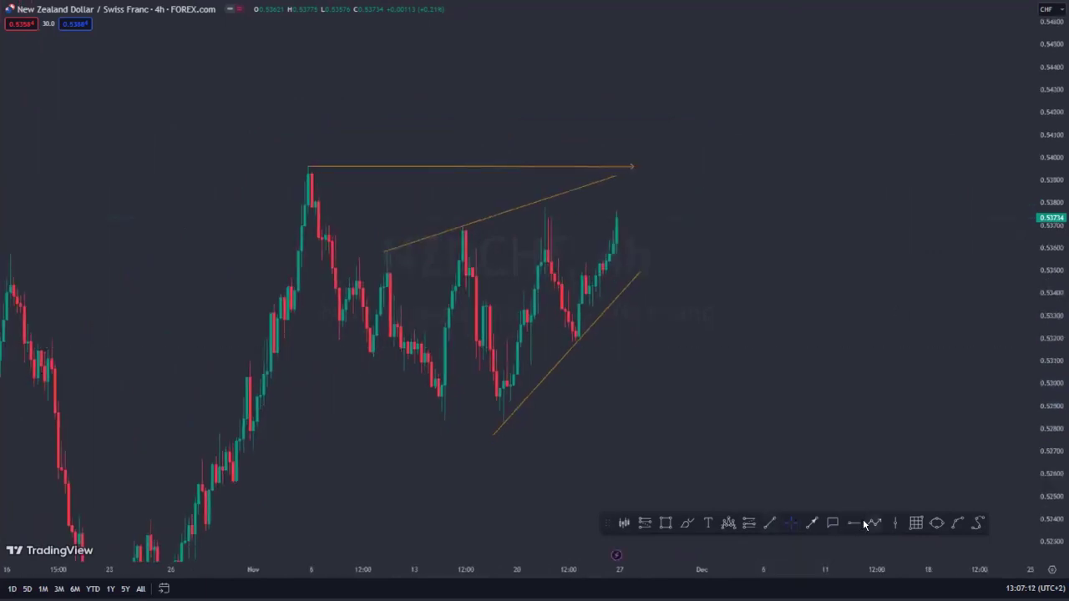
left_click(610, 173)
left_click(616, 178)
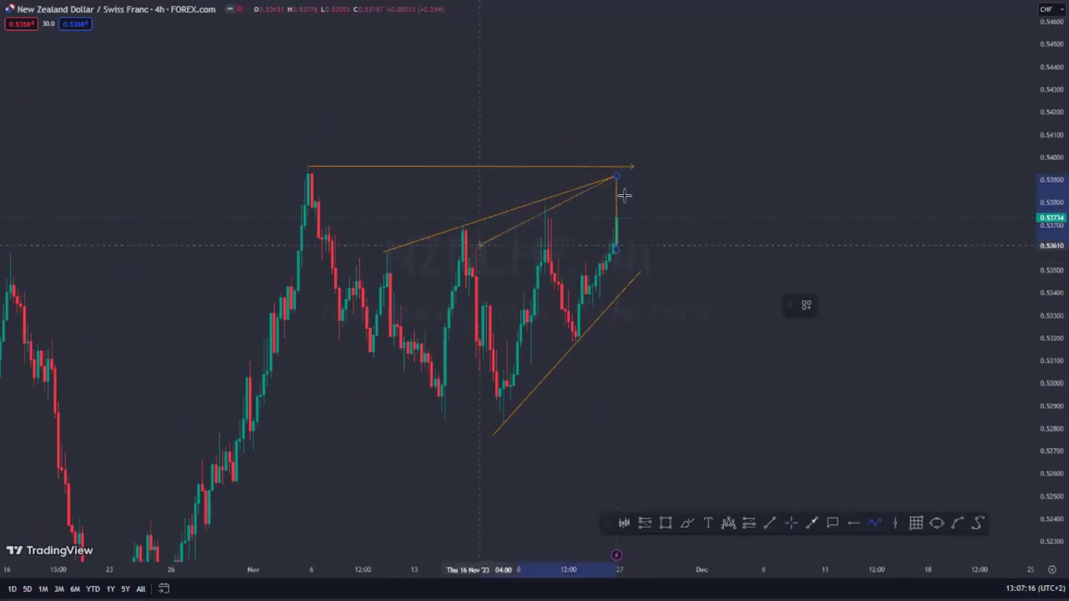
left_click(687, 424)
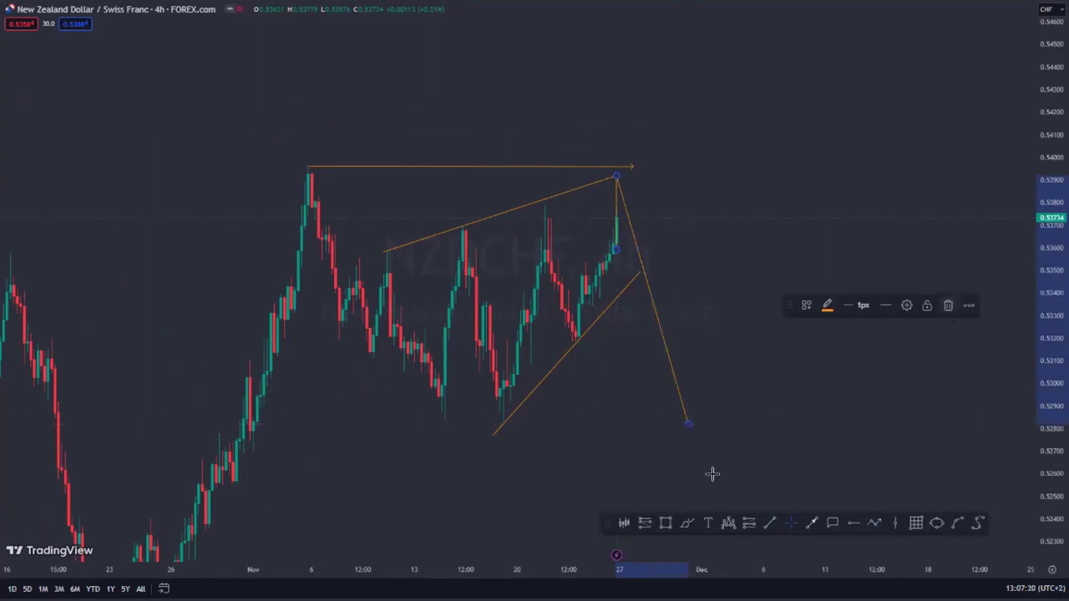
key("Delete")
left_click(873, 522)
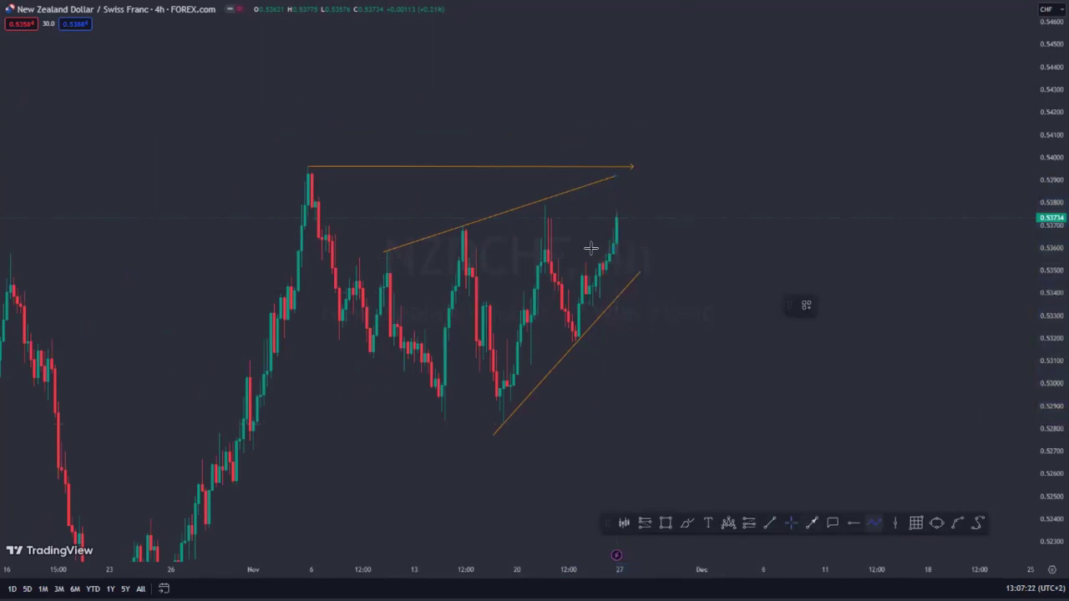
left_click(612, 173)
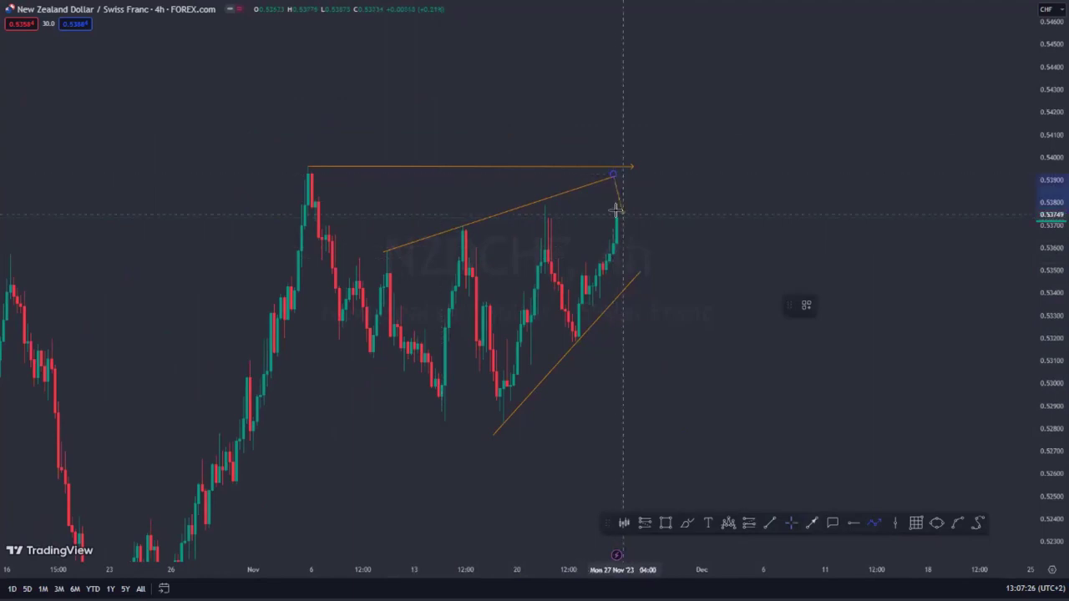
left_click(622, 214)
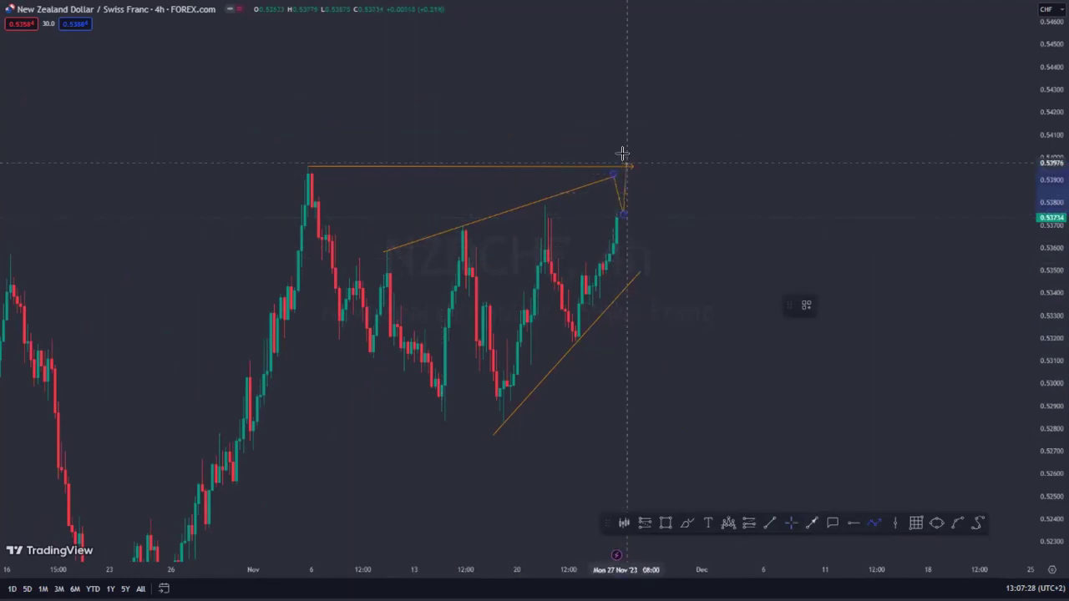
left_click(627, 162)
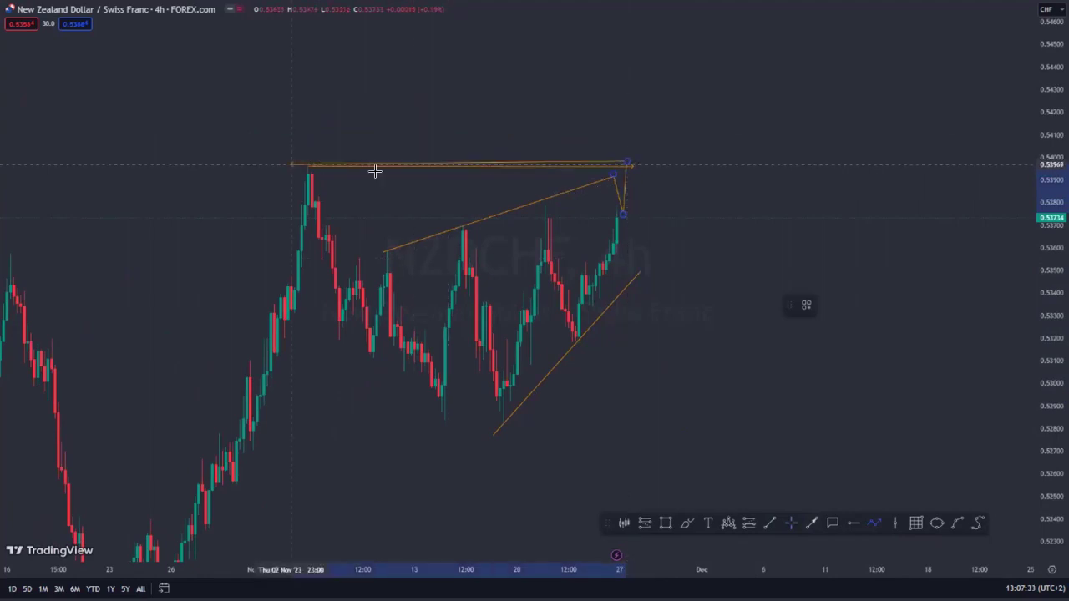
left_click(309, 166)
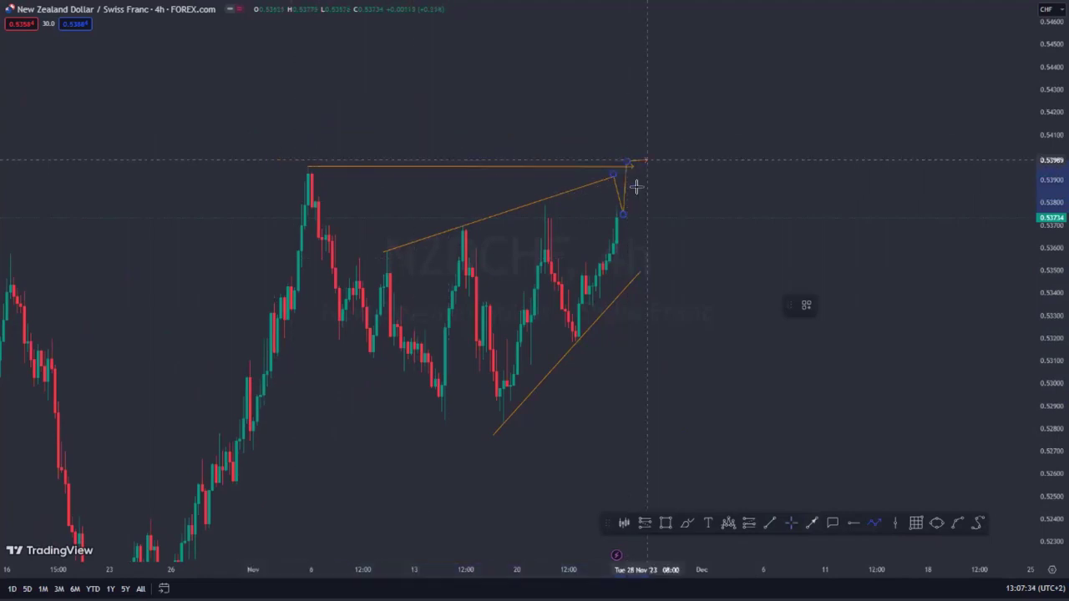
left_click(630, 164)
double_click(698, 419)
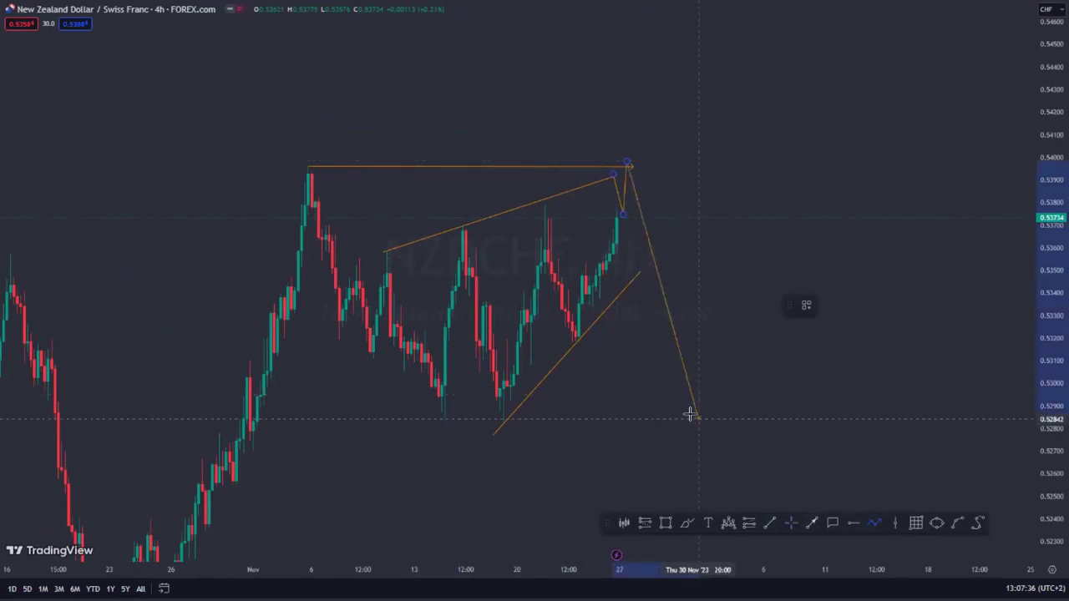
left_click(947, 298)
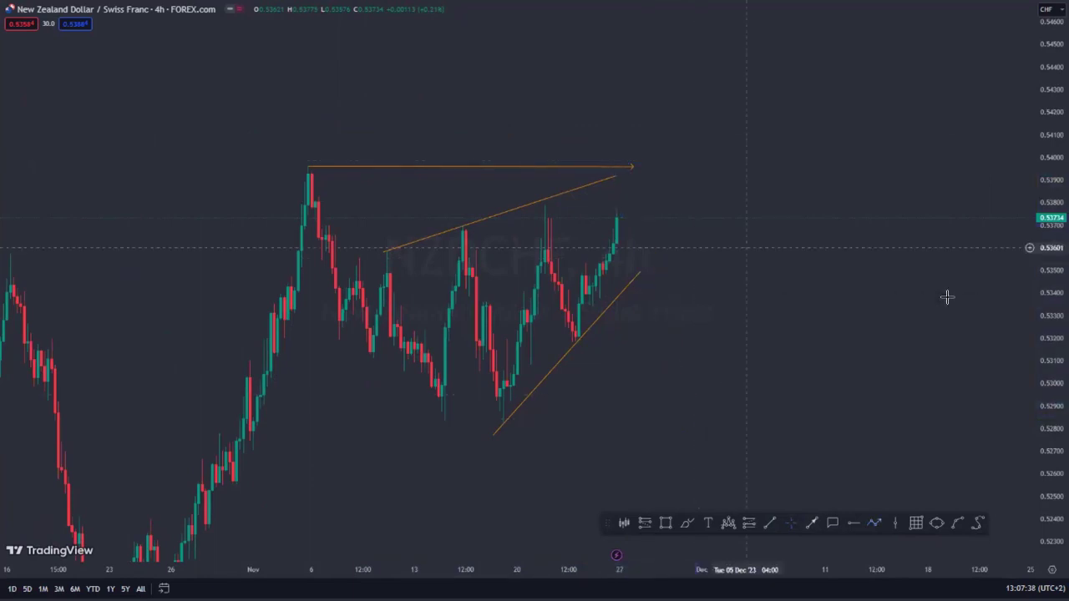
- Switch the NZD/CHF chart to the 1-hour timeframe and frame the November price structure
type("1")
key("Return")
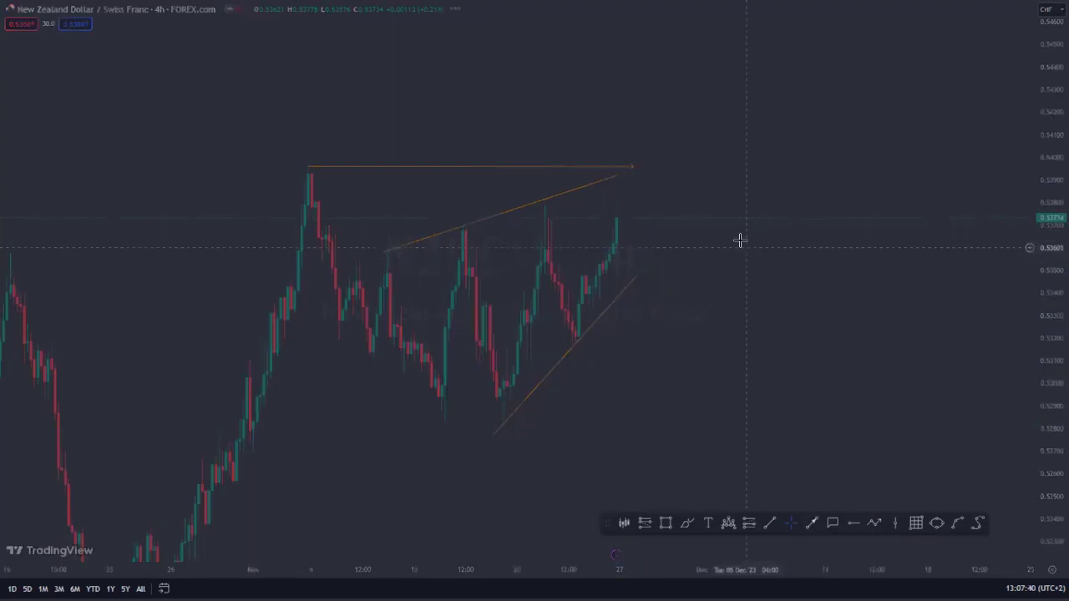
scroll(747, 247, "down", 4)
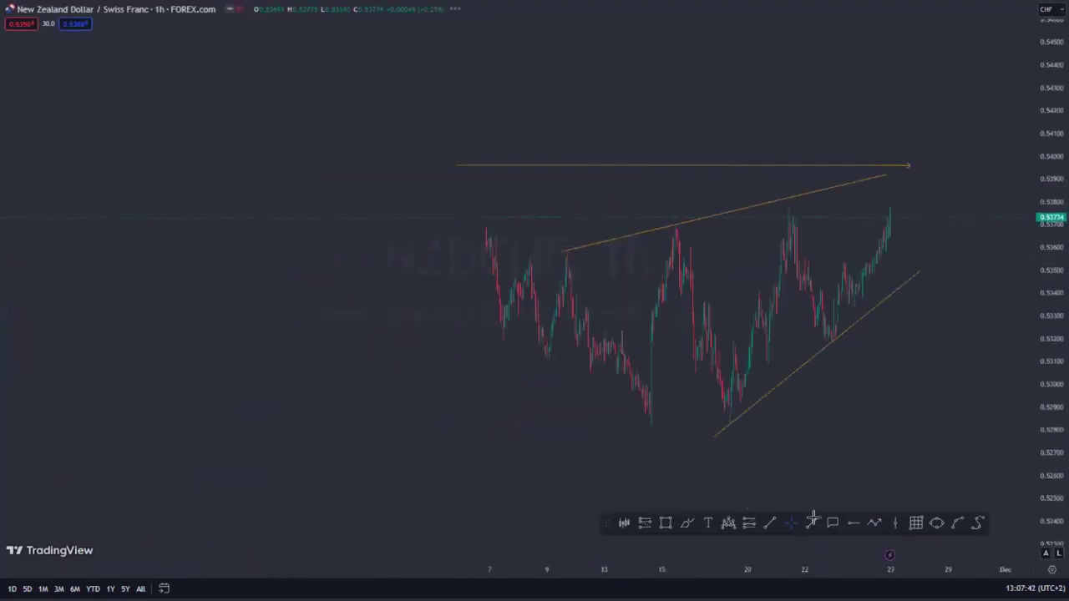
scroll(723, 327, "up", 4)
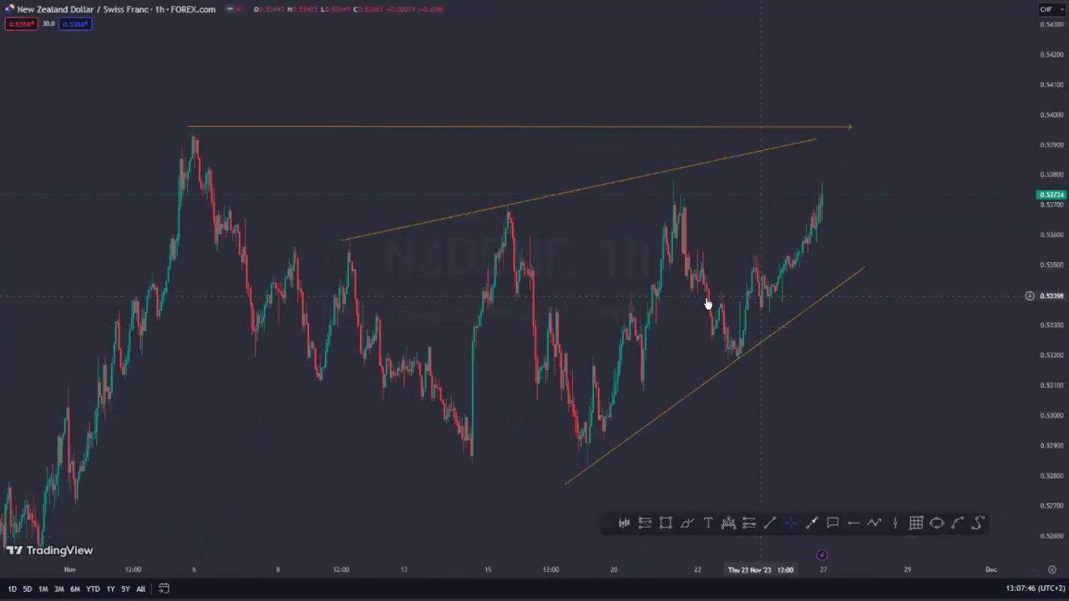
left_click_drag(651, 308, 614, 313)
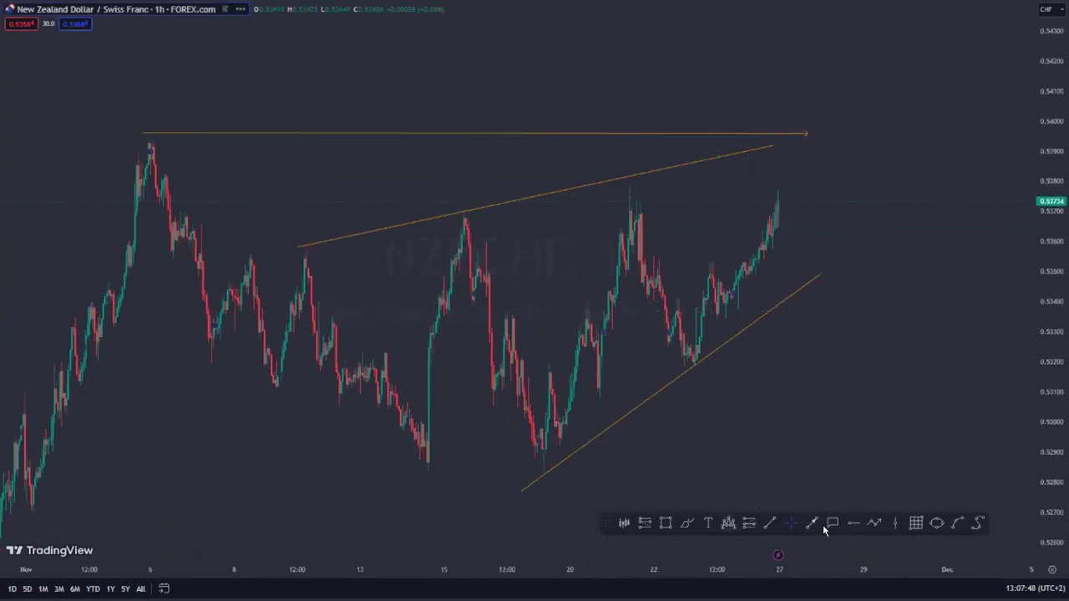
- Draw a projected path from the upper trend line's end, zigzagging between about 0.5374 and 0.5384, ending 30 November at about 0.5283
left_click(767, 148)
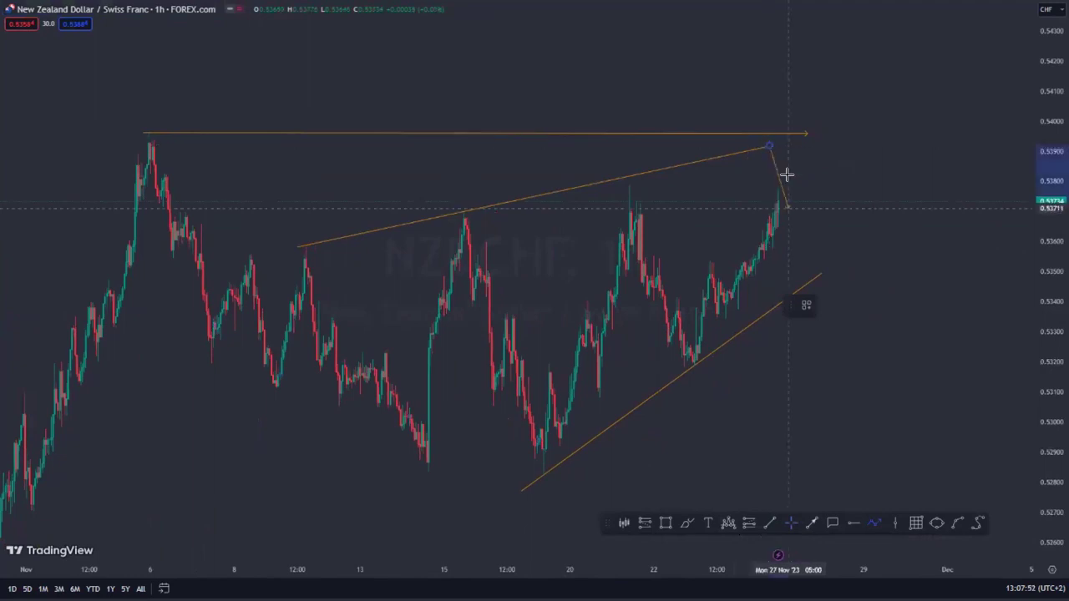
left_click(788, 201)
left_click(792, 172)
left_click(800, 200)
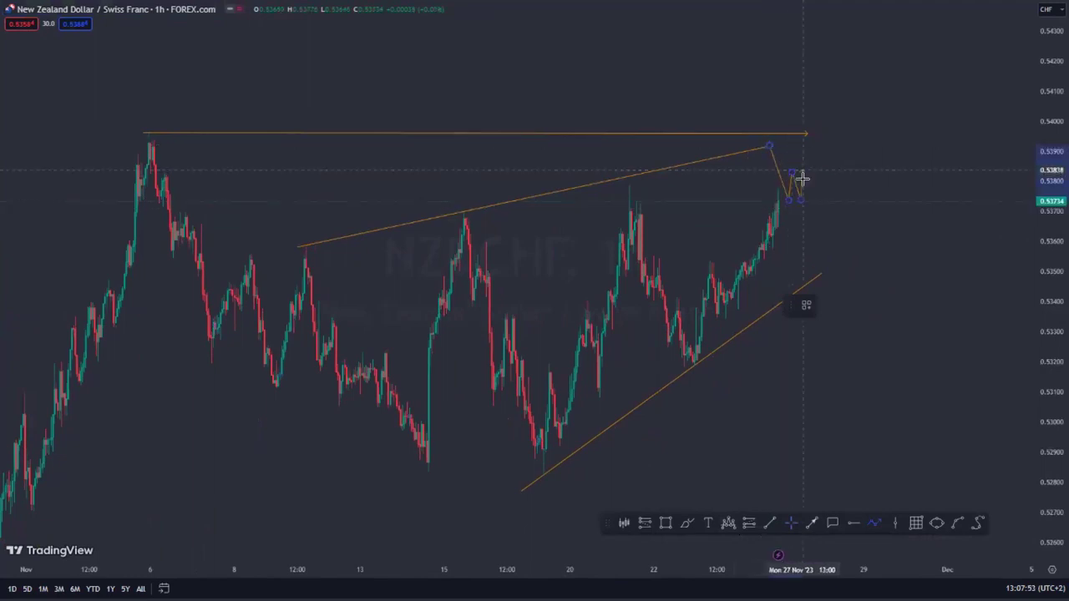
left_click(803, 169)
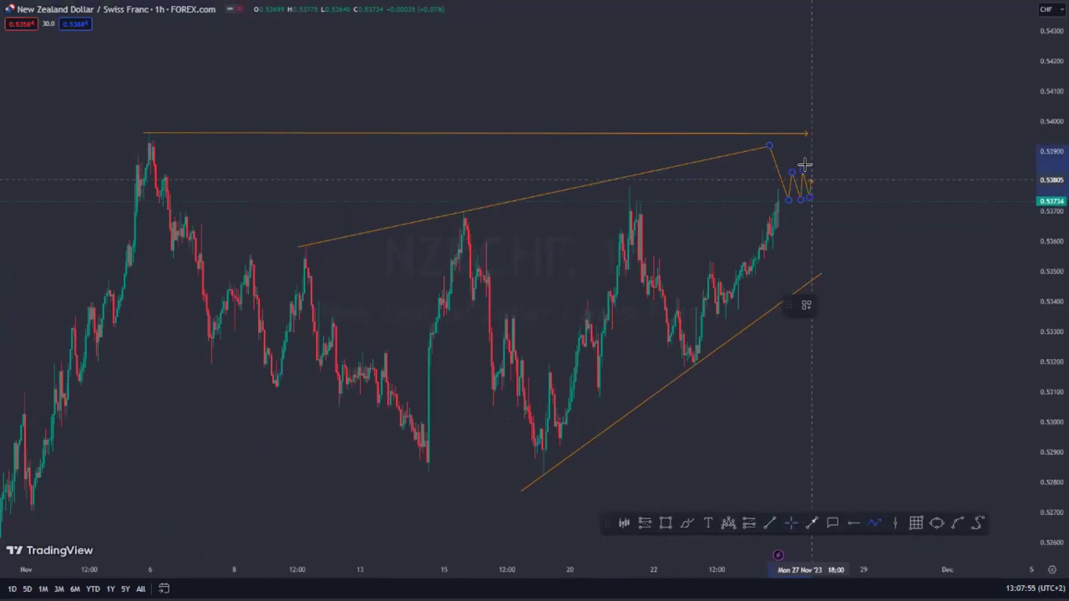
left_click(927, 467)
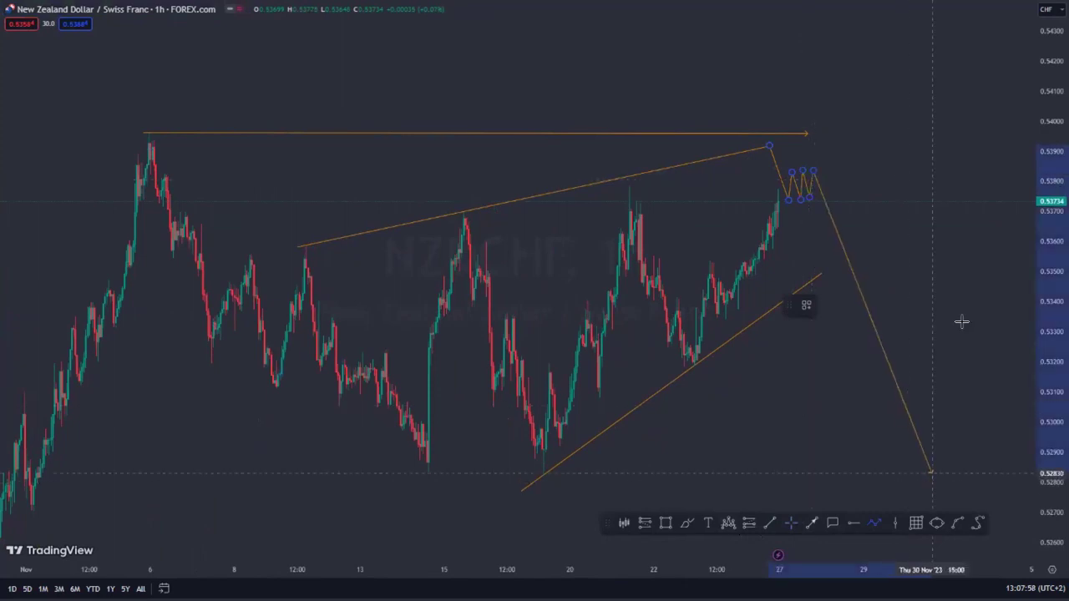
left_click(853, 175)
left_click_drag(925, 167, 864, 177)
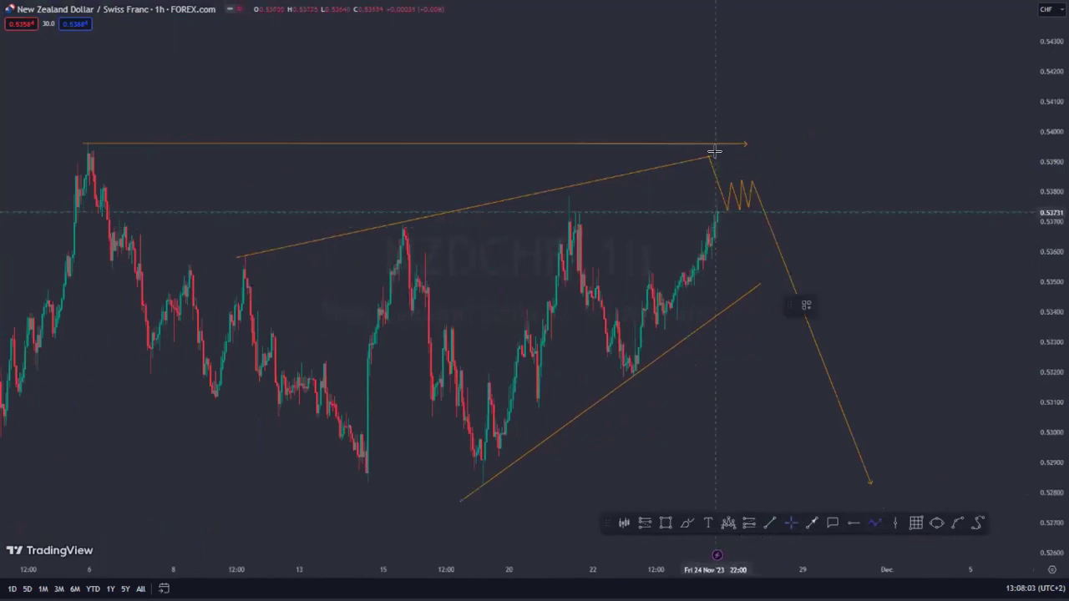
- Draw a second projected path from about 0.5370 up to 0.5405, down to 0.5287 on 4 December, and back up to about 0.5335
left_click(710, 147)
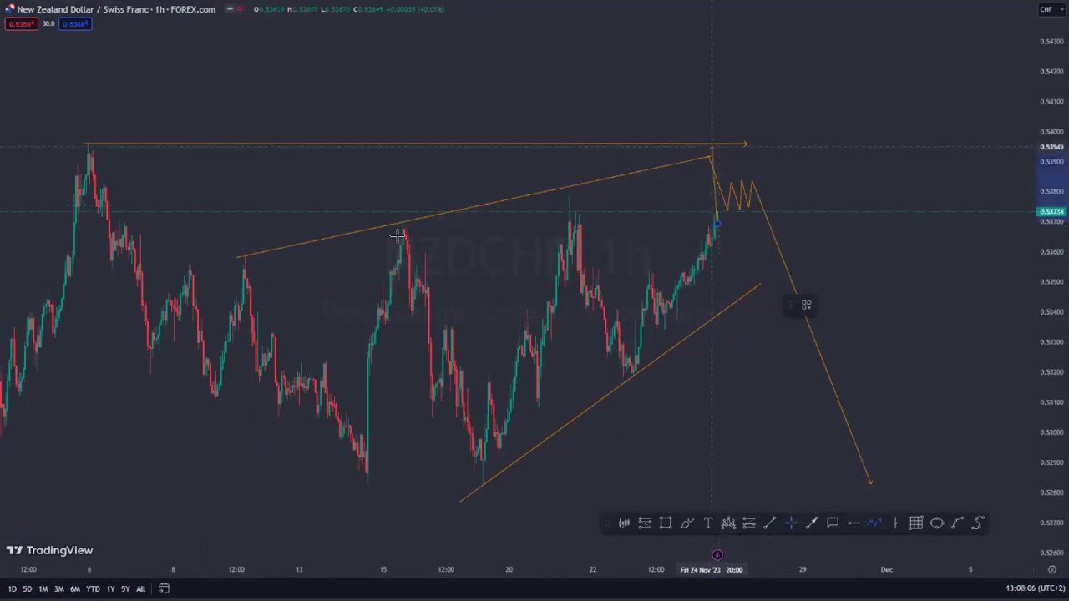
left_click(716, 219)
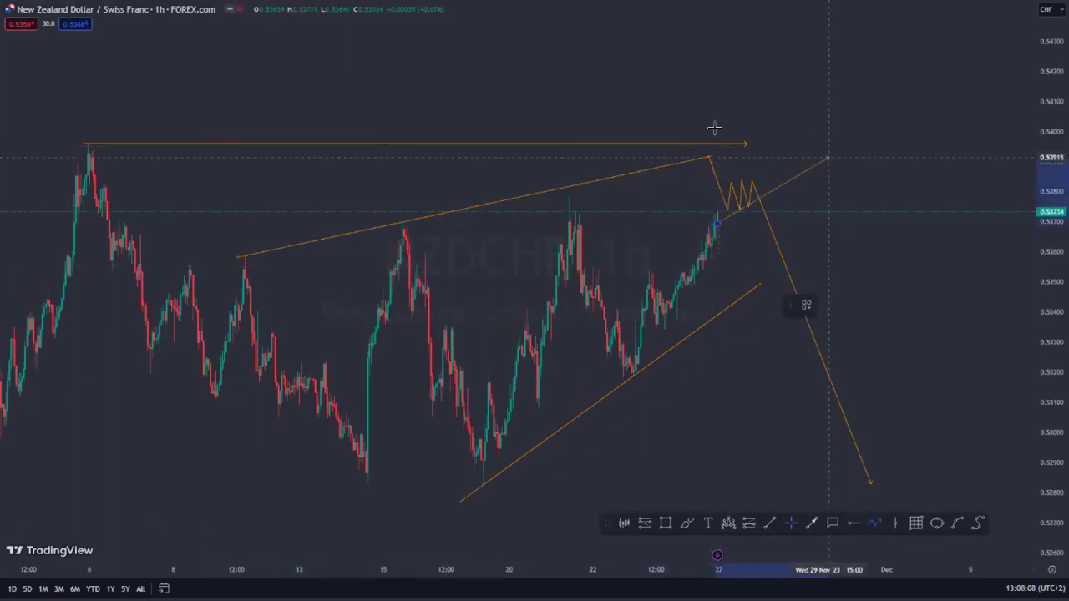
left_click(725, 119)
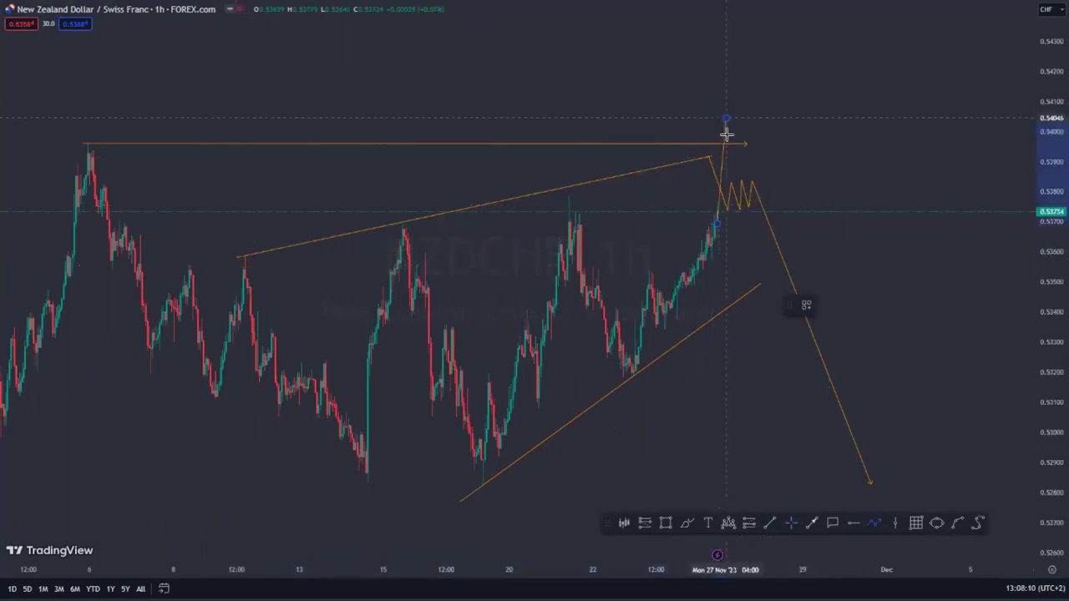
double_click(804, 198)
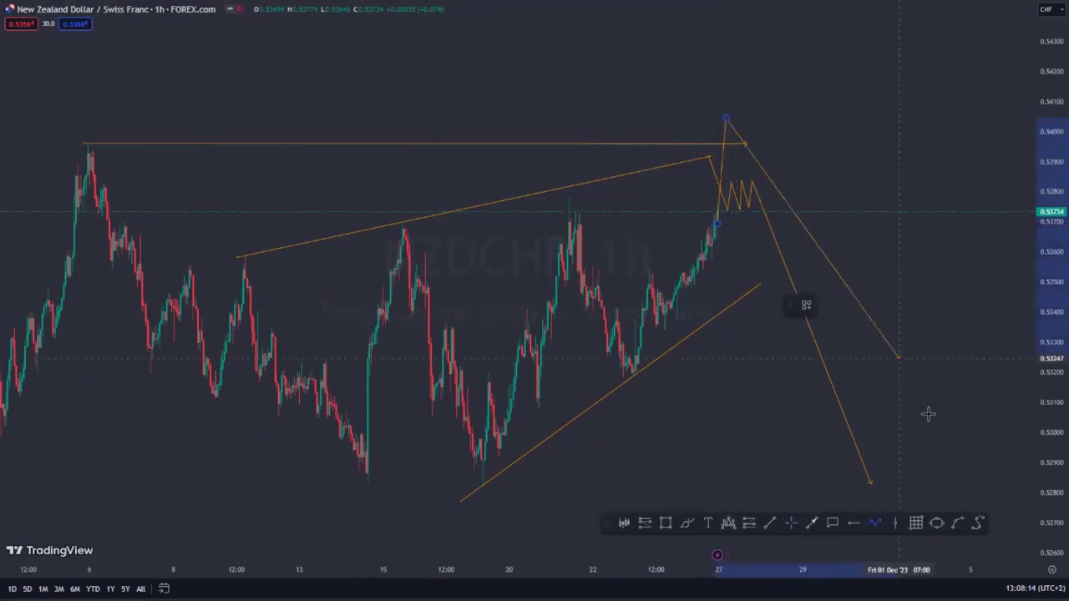
left_click(955, 466)
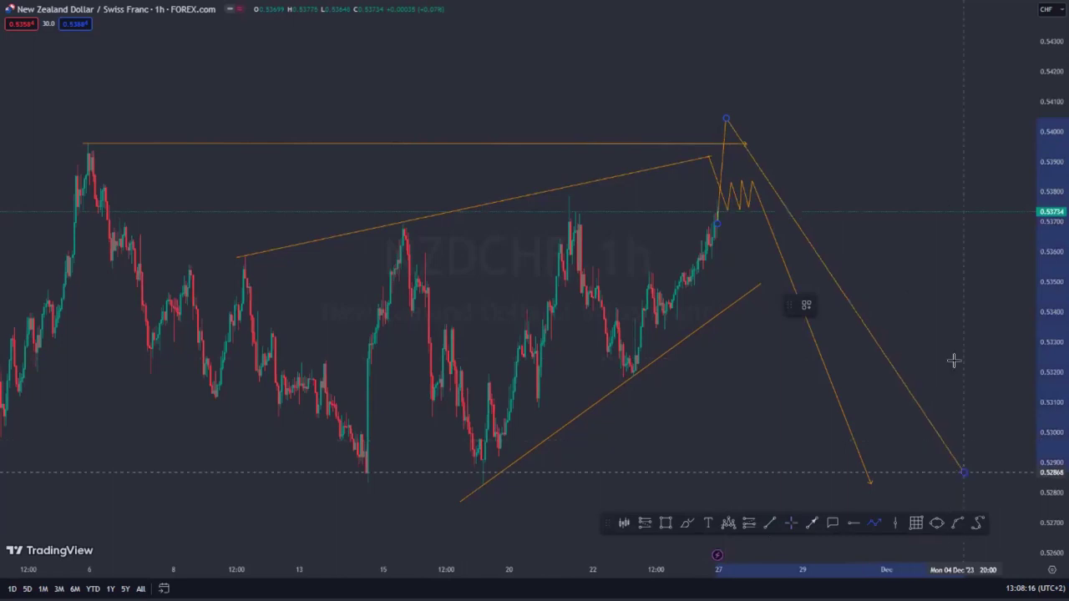
scroll(926, 312, "down", 2)
scroll(962, 313, "down", 1)
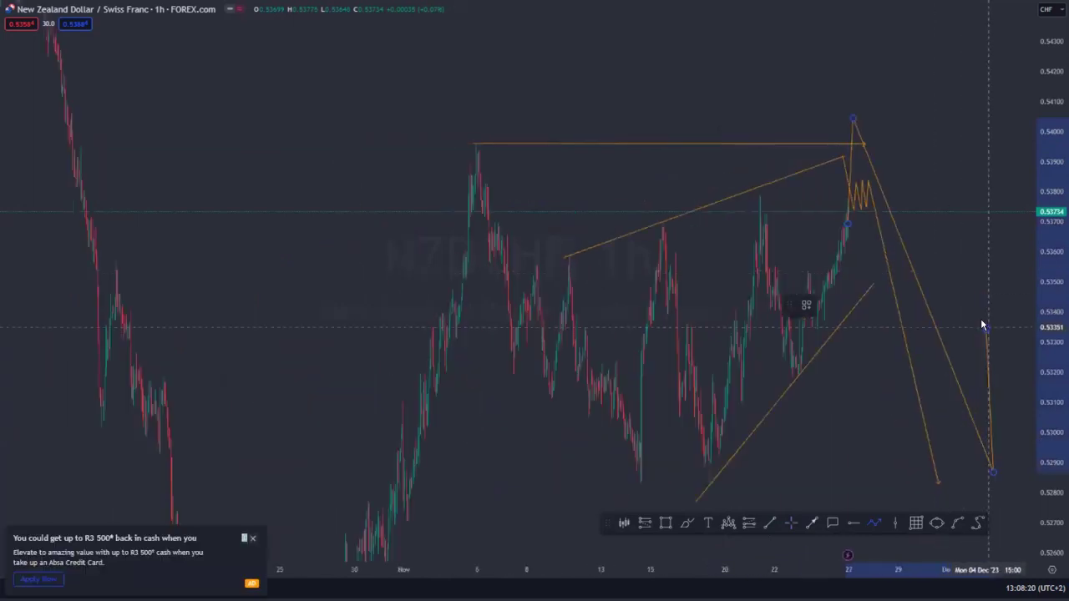
double_click(982, 325)
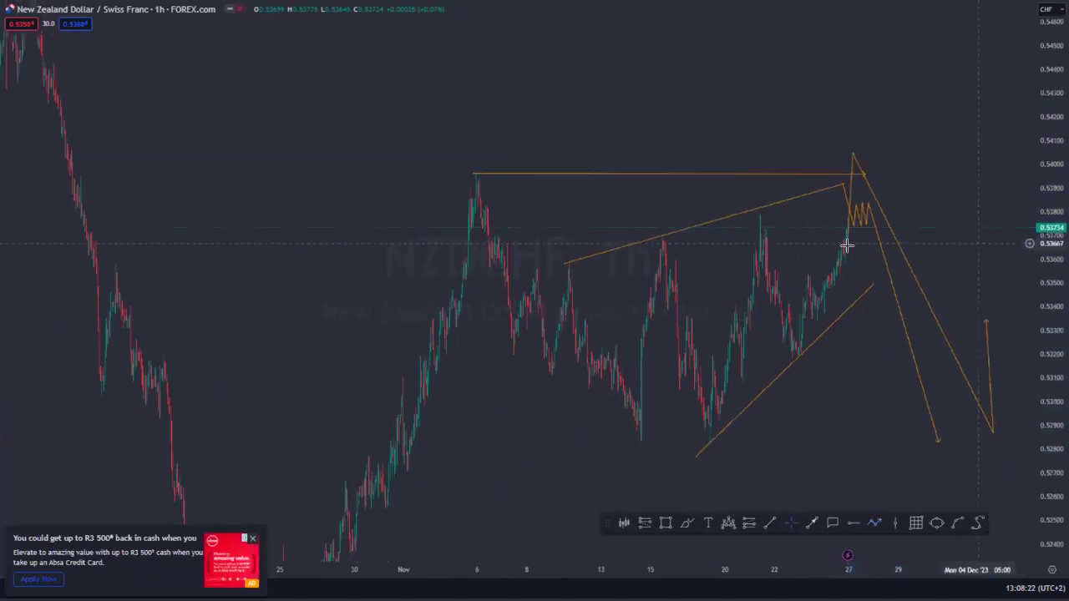
- Switch the NZD/CHF chart to the daily timeframe
scroll(775, 237, "right", 2)
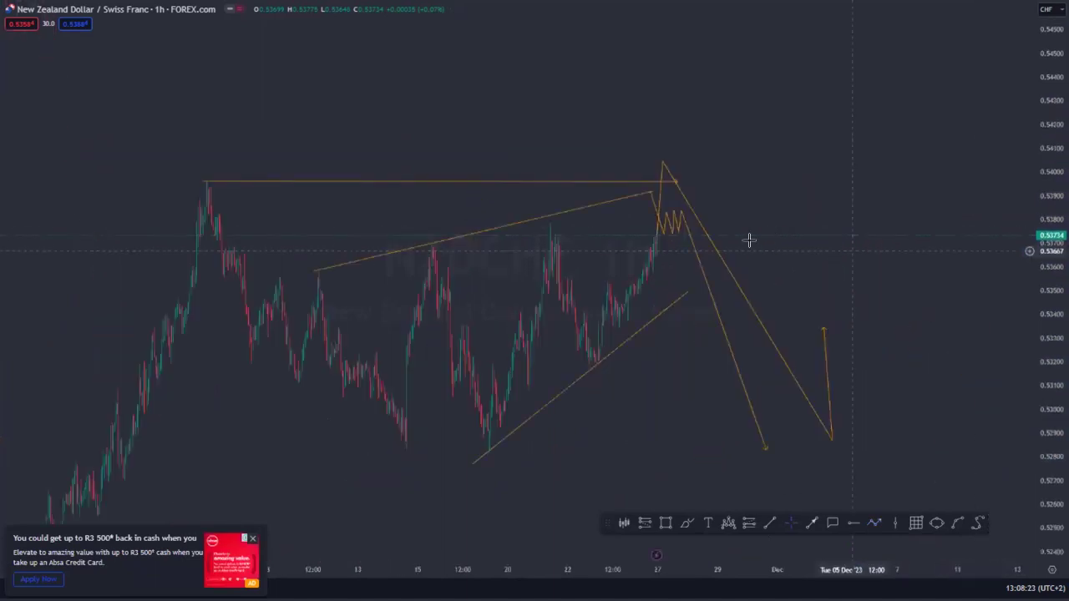
scroll(749, 240, "right", 2)
scroll(749, 240, "down", 1)
type("1")
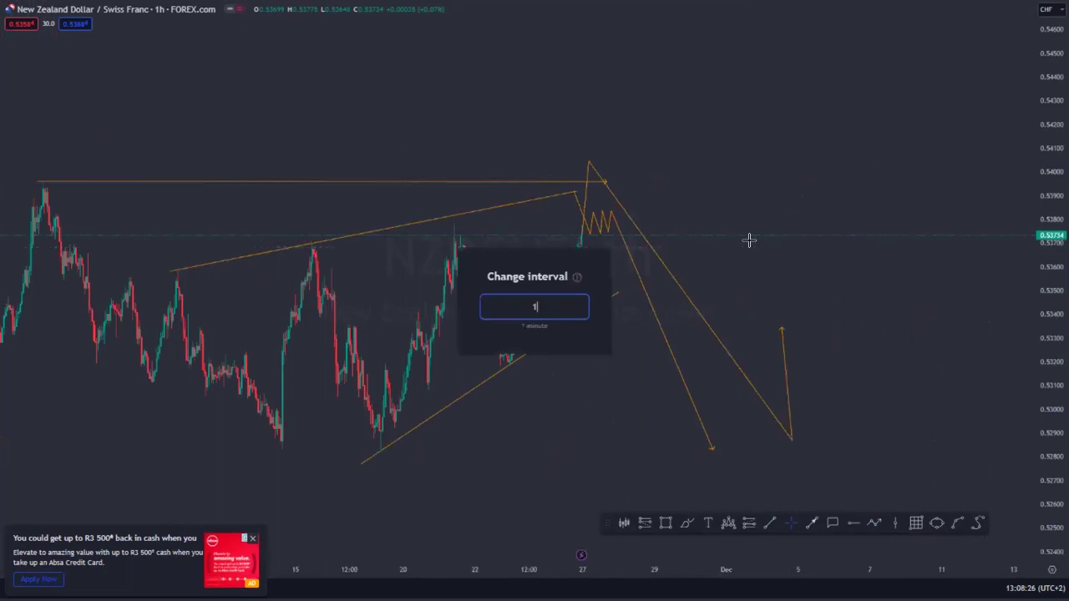
key("Return")
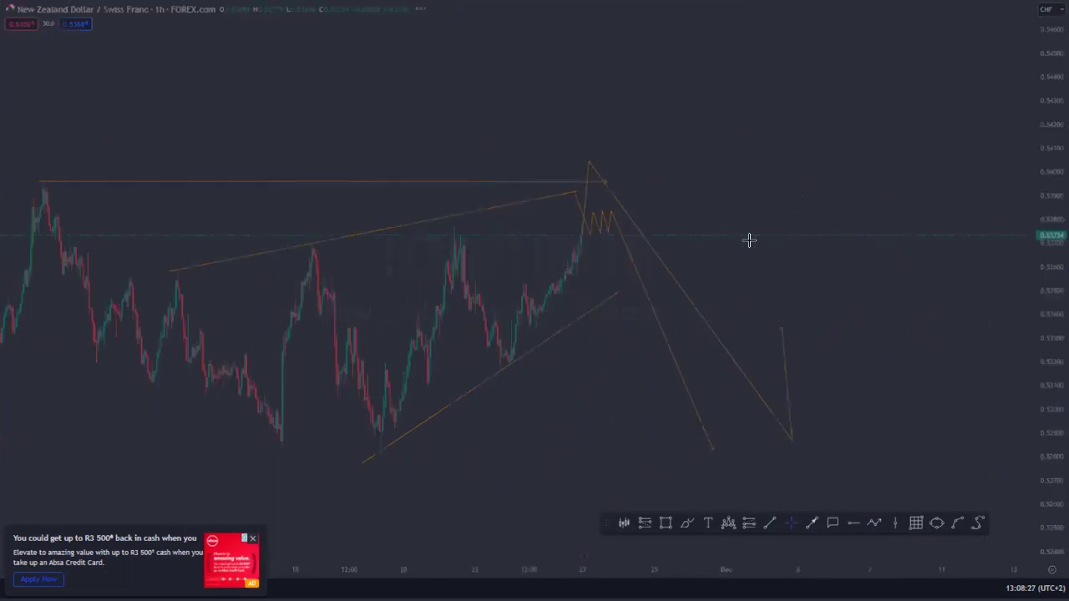
- Open the NZDUSD chart from the watchlist and display it in full screen
key("Escape")
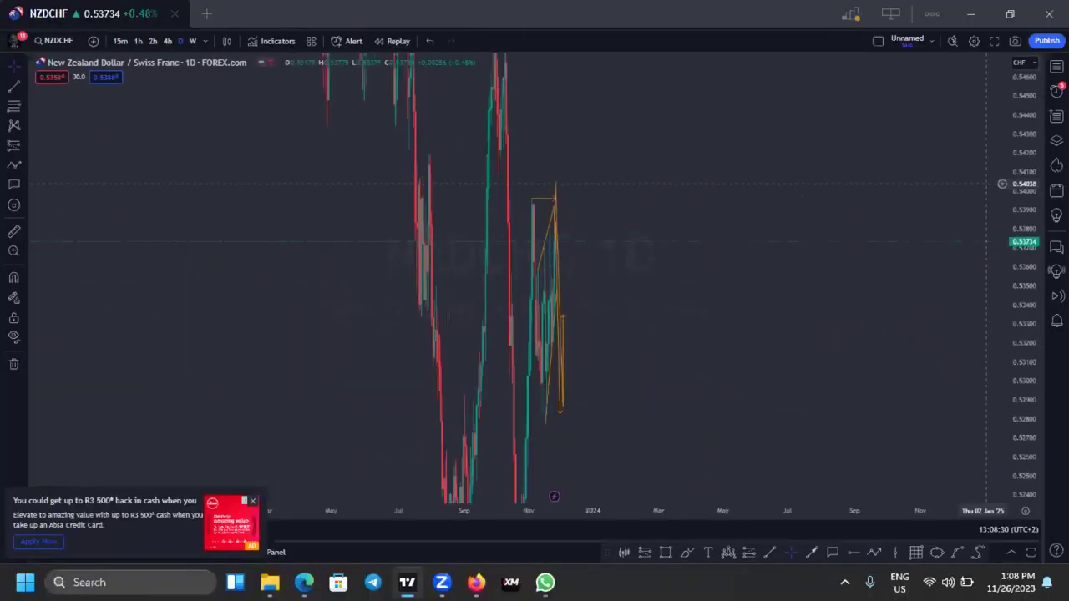
left_click(1056, 67)
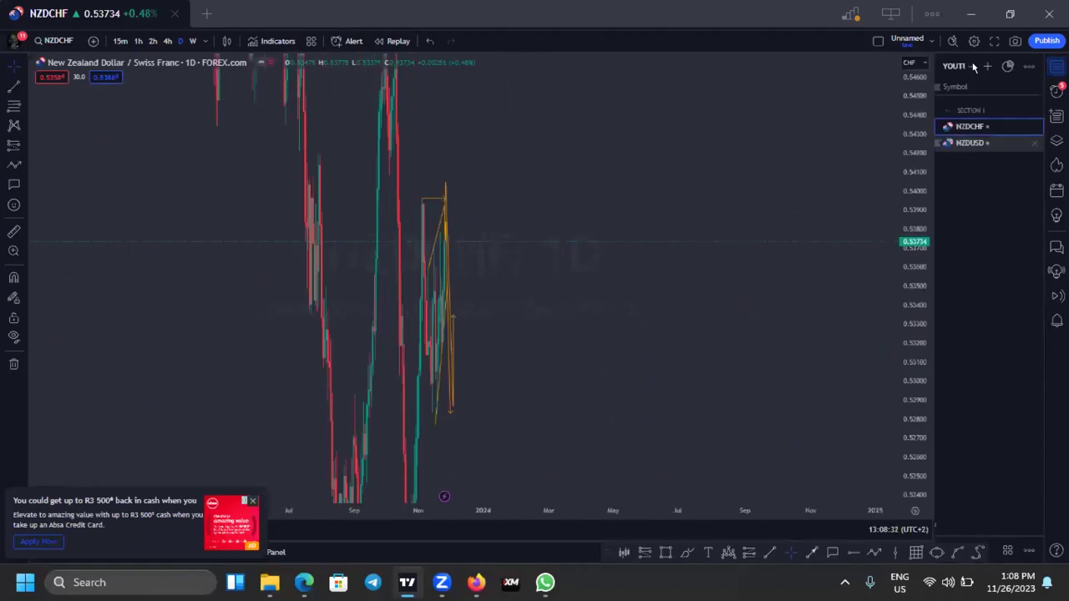
key("Down")
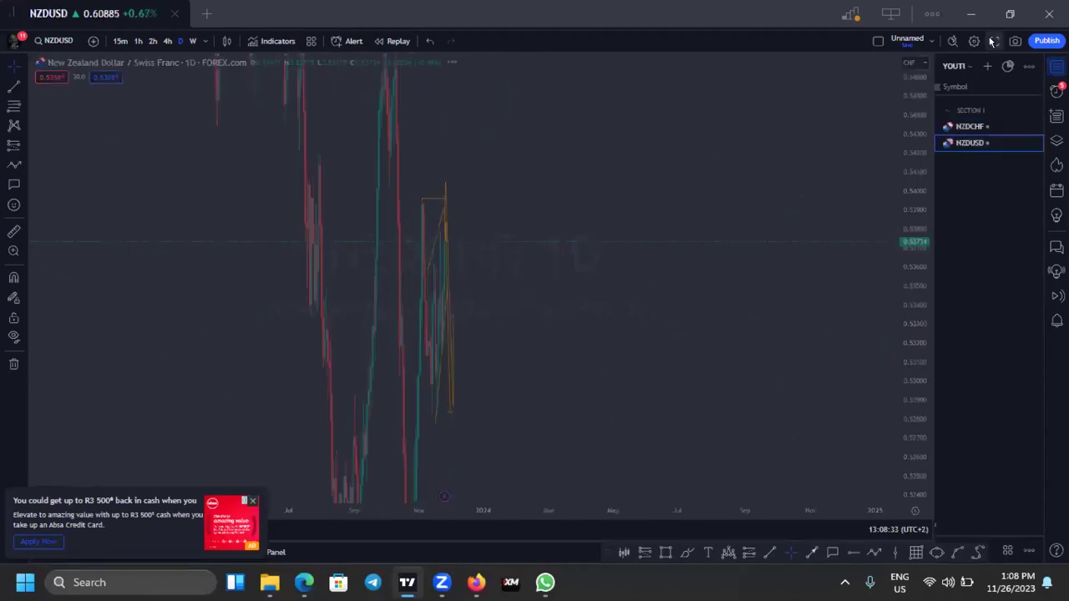
left_click(993, 41)
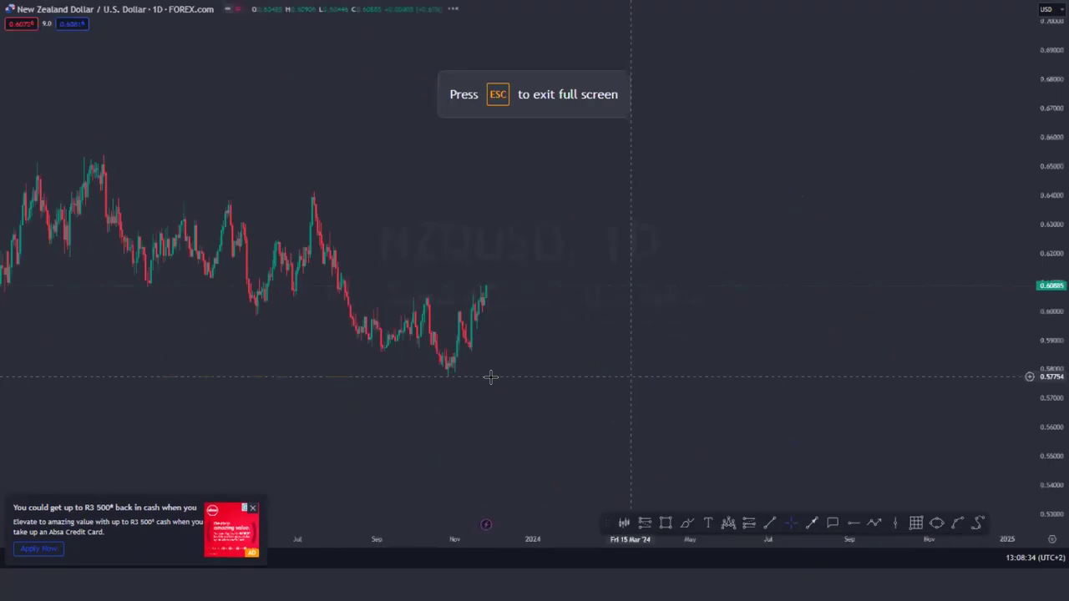
- Draw horizontal rays from the July high at about 0.6409 and from the late-October low at about 0.5776
scroll(779, 378, "up", 5)
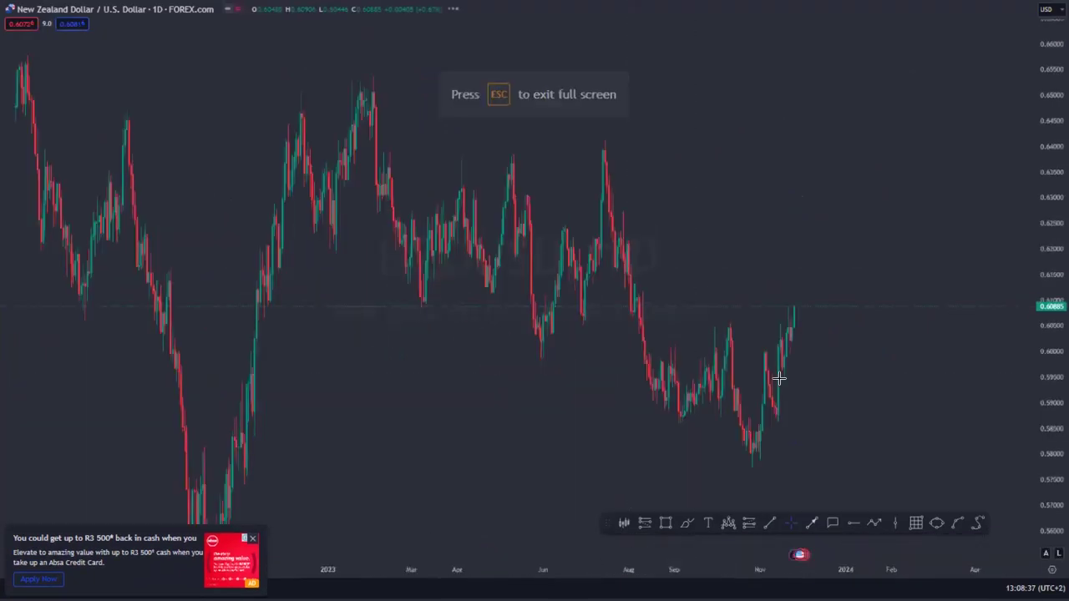
scroll(917, 386, "up", 8)
scroll(855, 398, "down", 4)
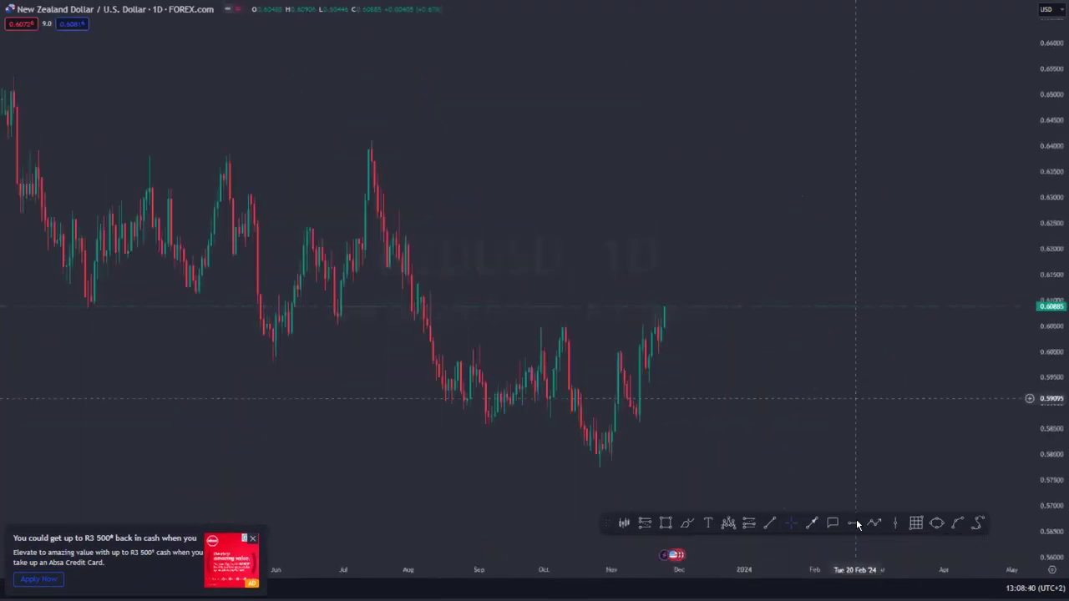
mouse_move(788, 307)
left_mouse_down()
mouse_move(769, 261)
mouse_move(778, 258)
left_mouse_up()
left_click(852, 524)
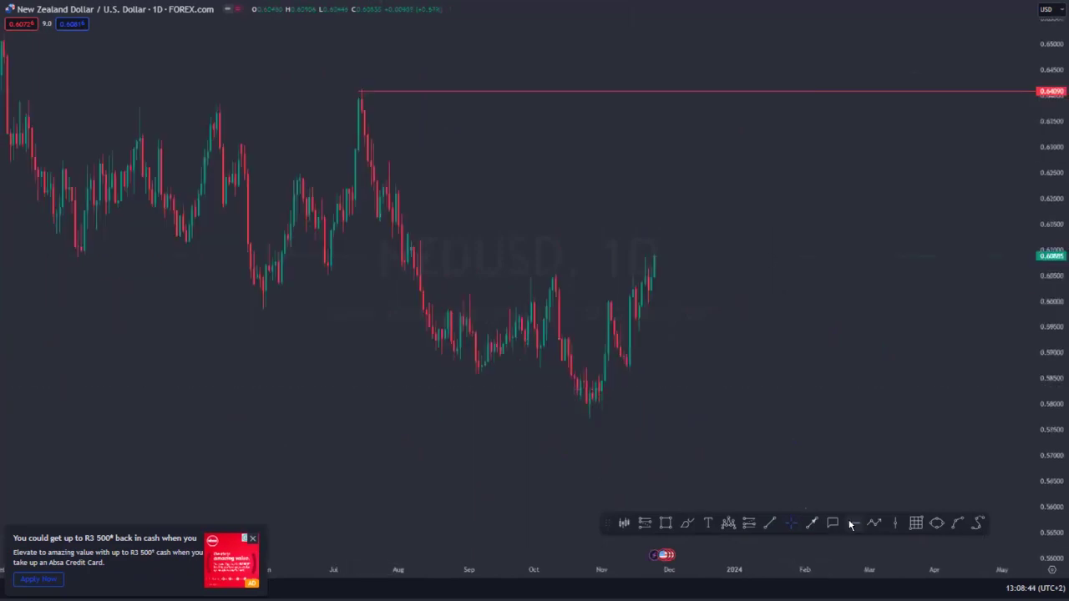
key("alt+j")
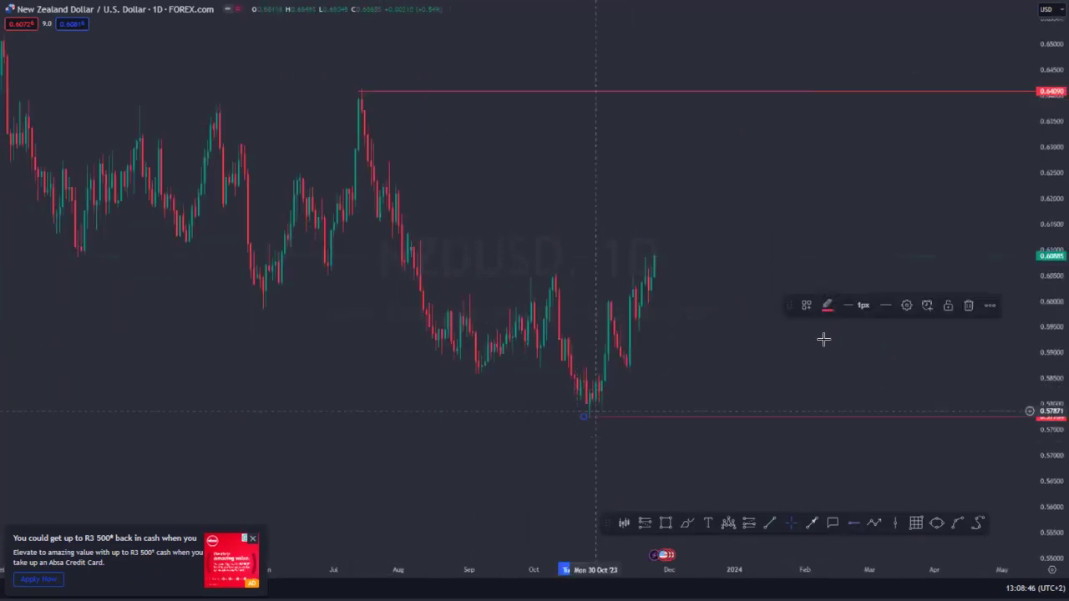
left_click_drag(595, 411, 771, 293)
- Draw a near-horizontal arrow from the 9 August high at about 0.6118 to about 0.6116 in late November
scroll(719, 375, "up", 3)
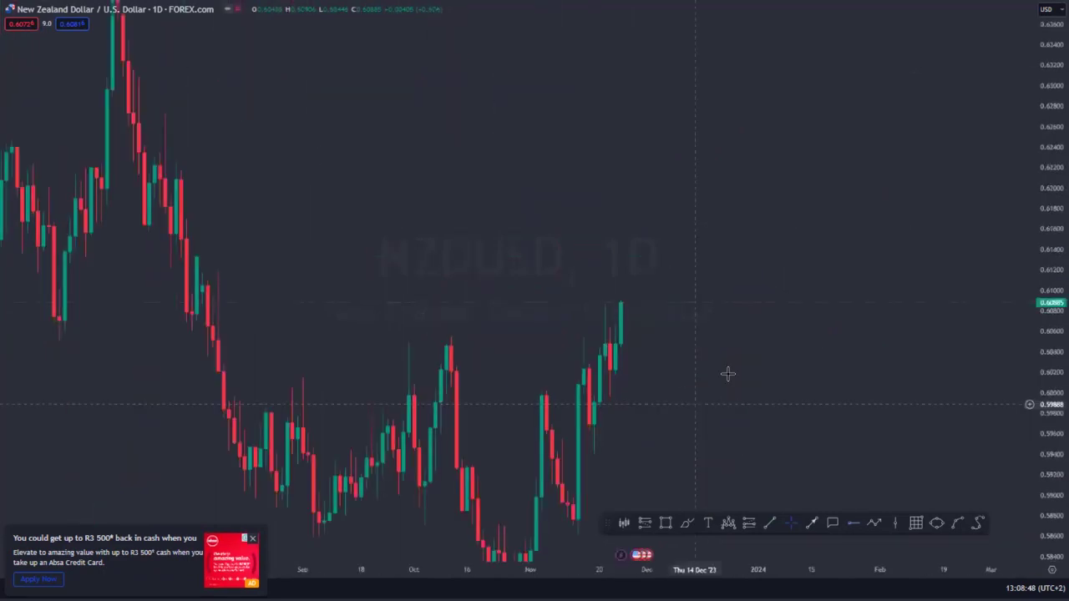
left_click(801, 526)
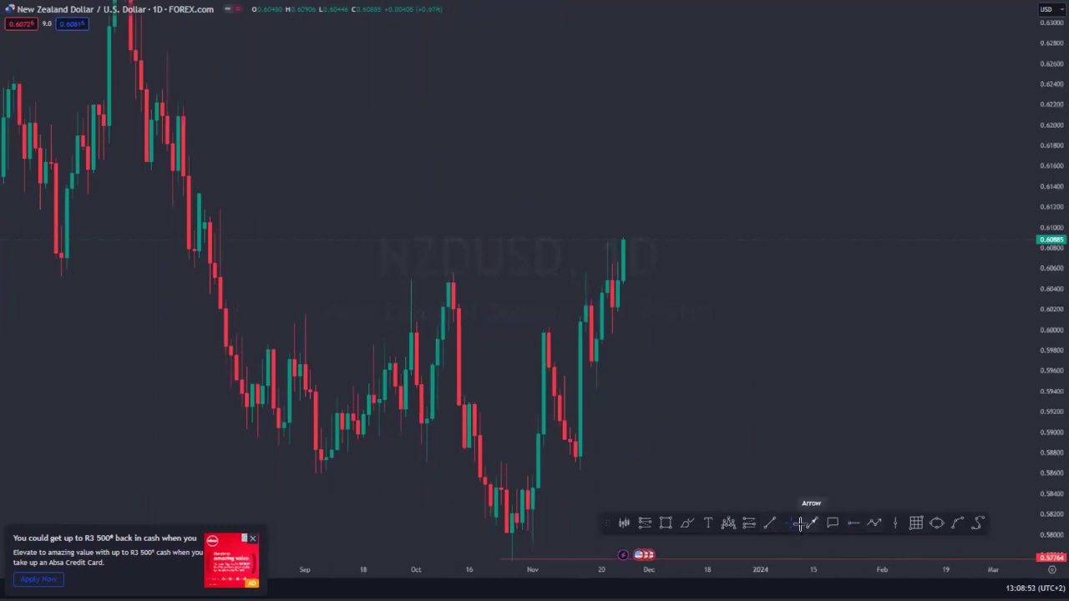
left_click(210, 202)
left_click(628, 209)
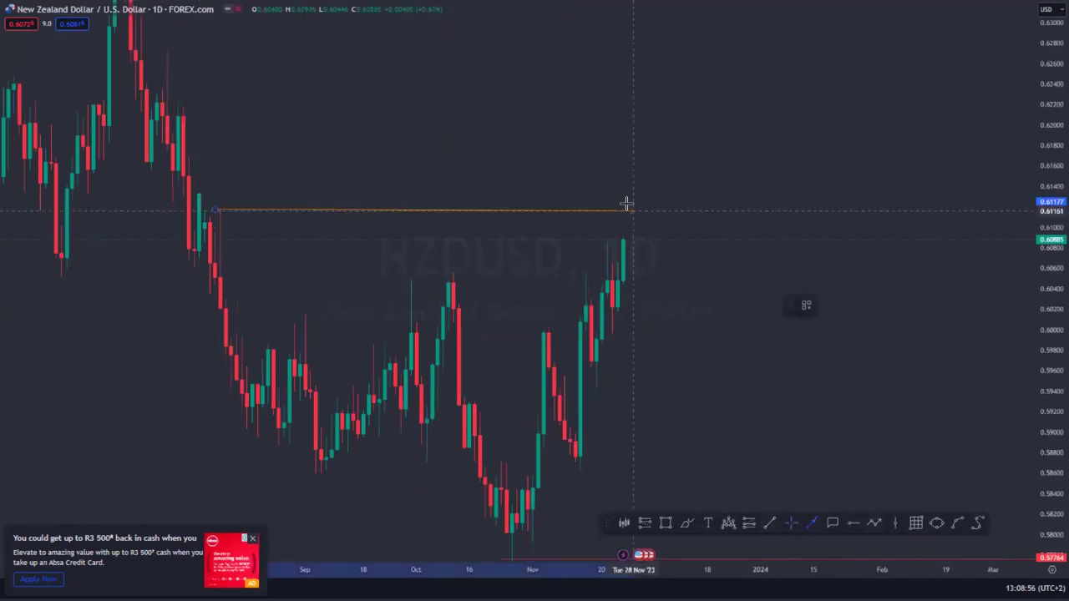
left_click(723, 240)
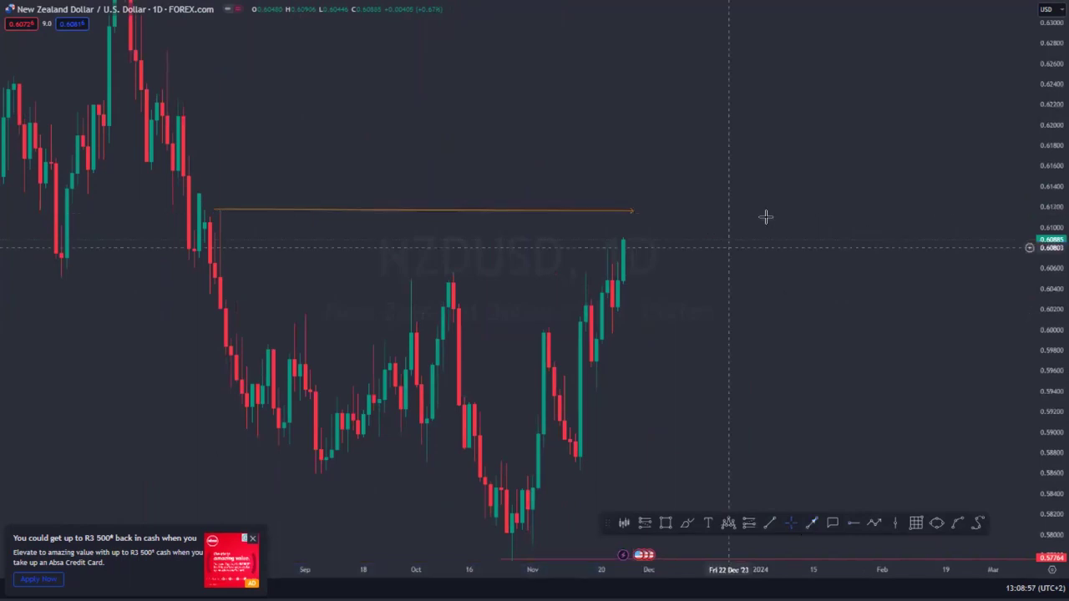
scroll(763, 217, "down", 2)
left_click(774, 223)
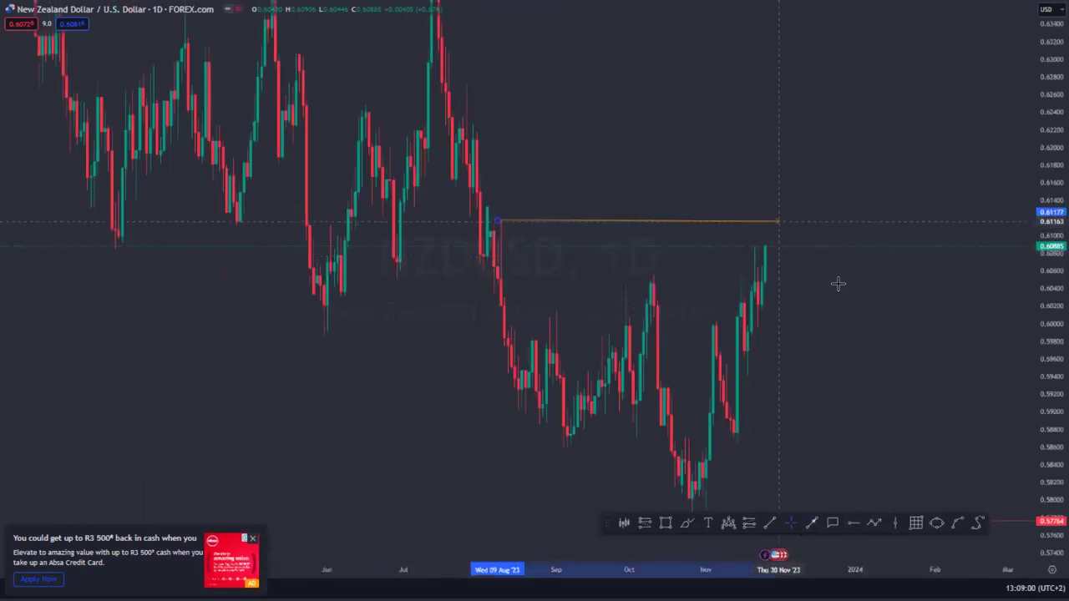
- Switch the NZD/USD chart to the 4-hour timeframe
left_click(850, 328)
key("1")
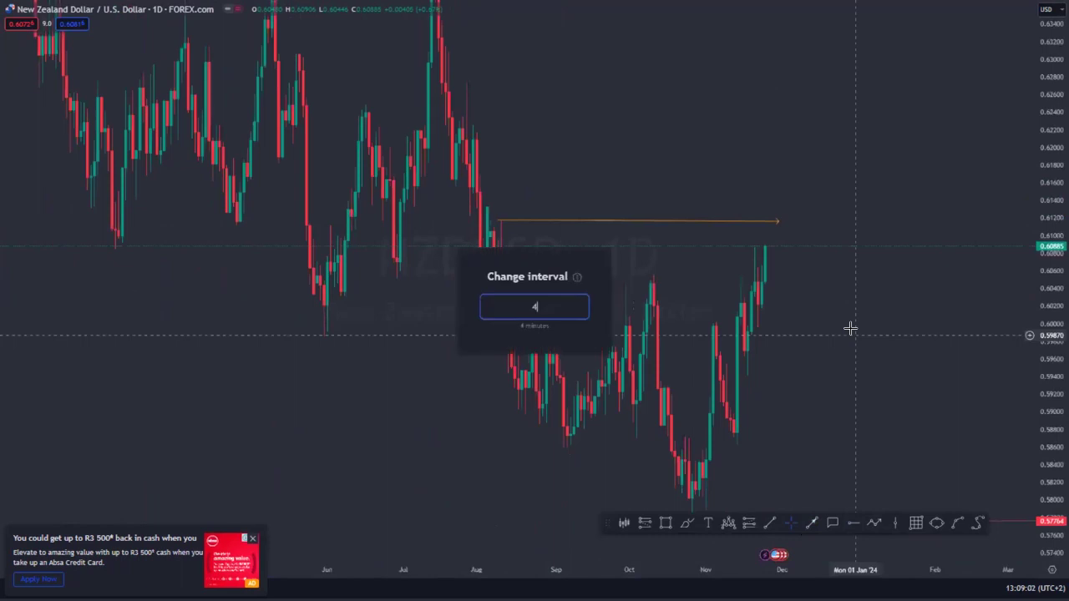
key("Return")
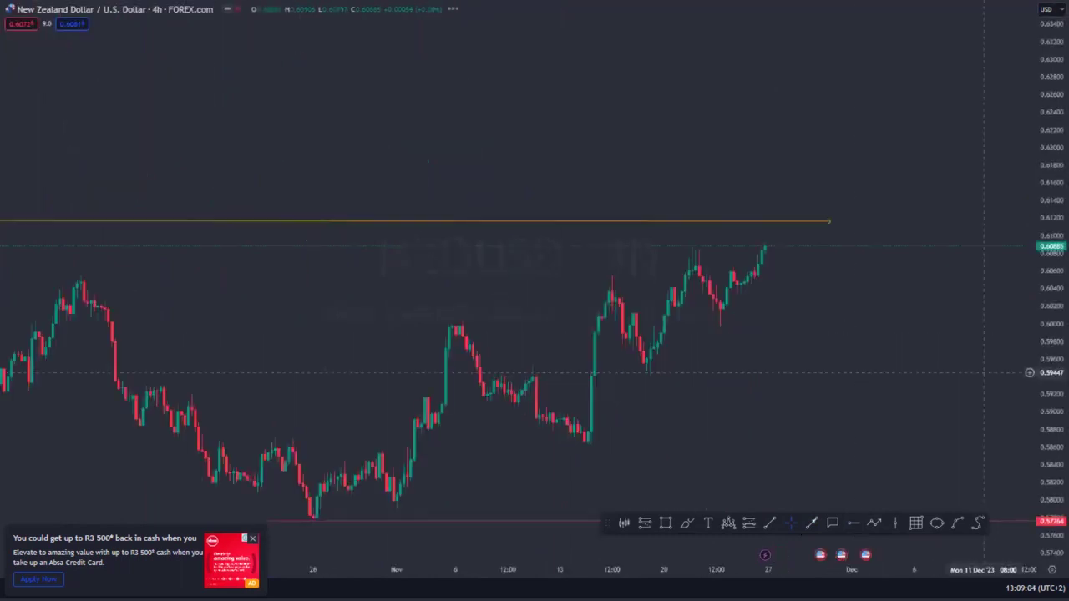
- Trace the price swings since 14 November with a freehand brush, continue into a projected drop, and delete the stroke
scroll(789, 330, "up", 3)
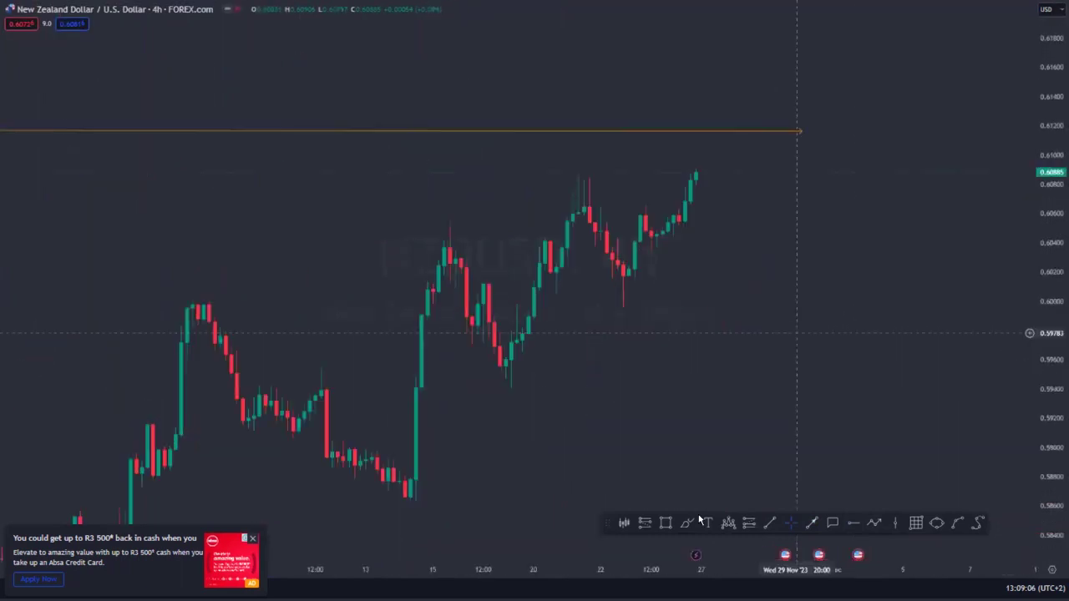
left_click(679, 524)
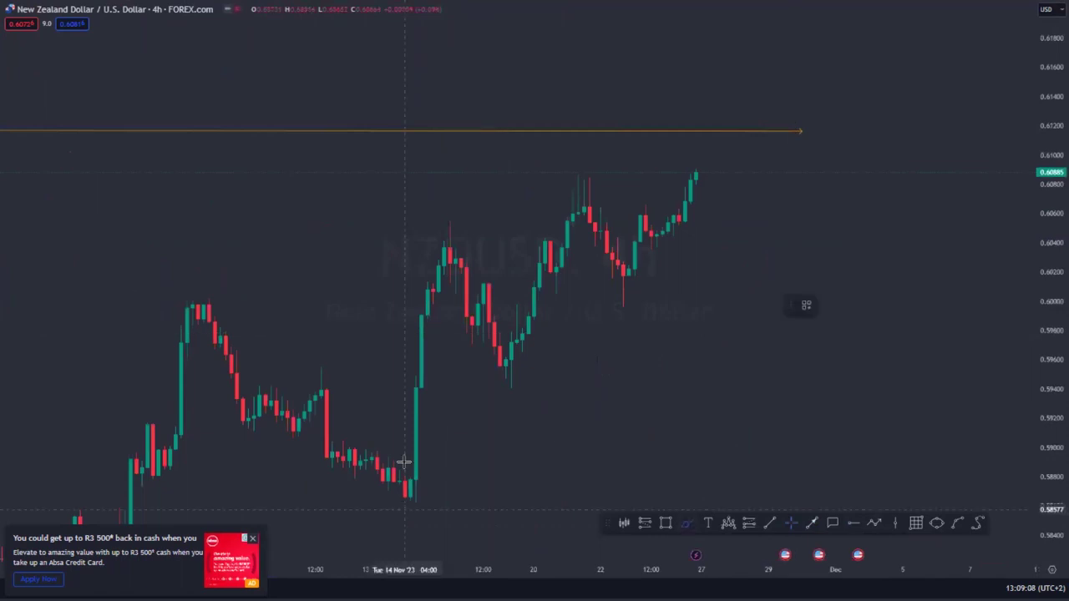
mouse_move(405, 506)
left_mouse_down()
mouse_move(435, 220)
mouse_move(453, 286)
mouse_move(500, 324)
mouse_move(538, 223)
left_mouse_up()
mouse_move(455, 272)
left_mouse_down()
mouse_move(552, 218)
mouse_move(564, 194)
mouse_move(618, 290)
left_mouse_up()
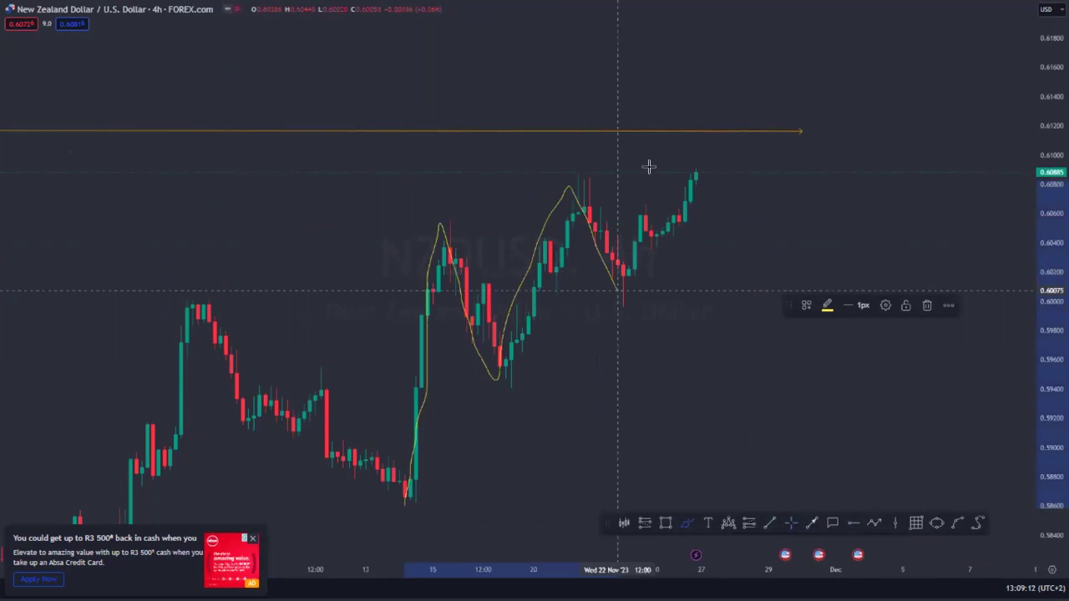
left_click_drag(723, 226, 770, 337)
left_click(925, 301)
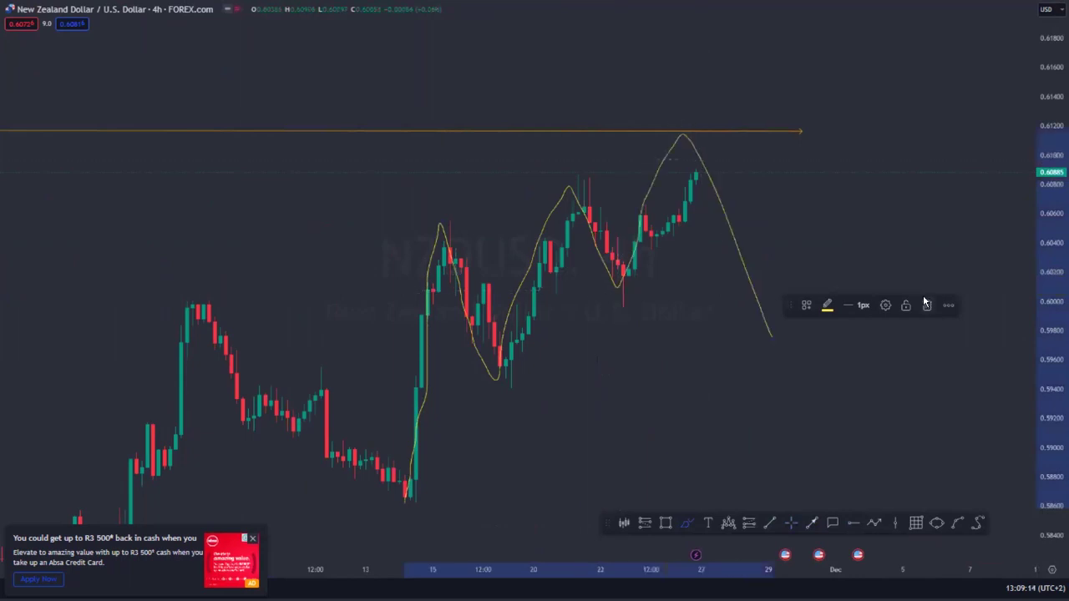
- Draw a lower trend line through the 17 and 22 November lows and an upper one from 0.60543 to 0.61158
left_click(768, 523)
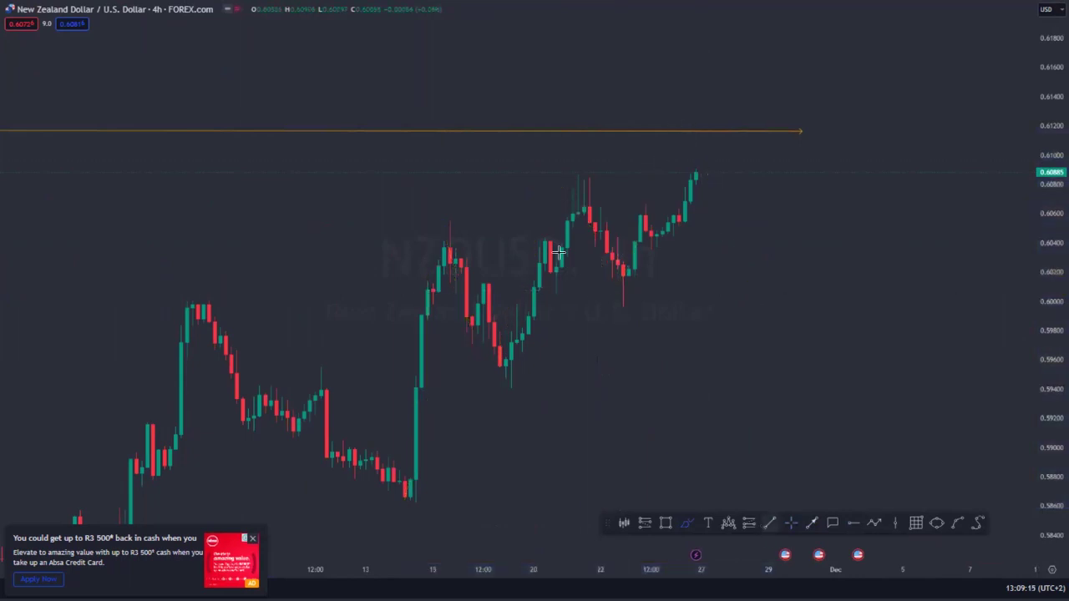
left_click(511, 384)
left_click(739, 231)
left_click(767, 520)
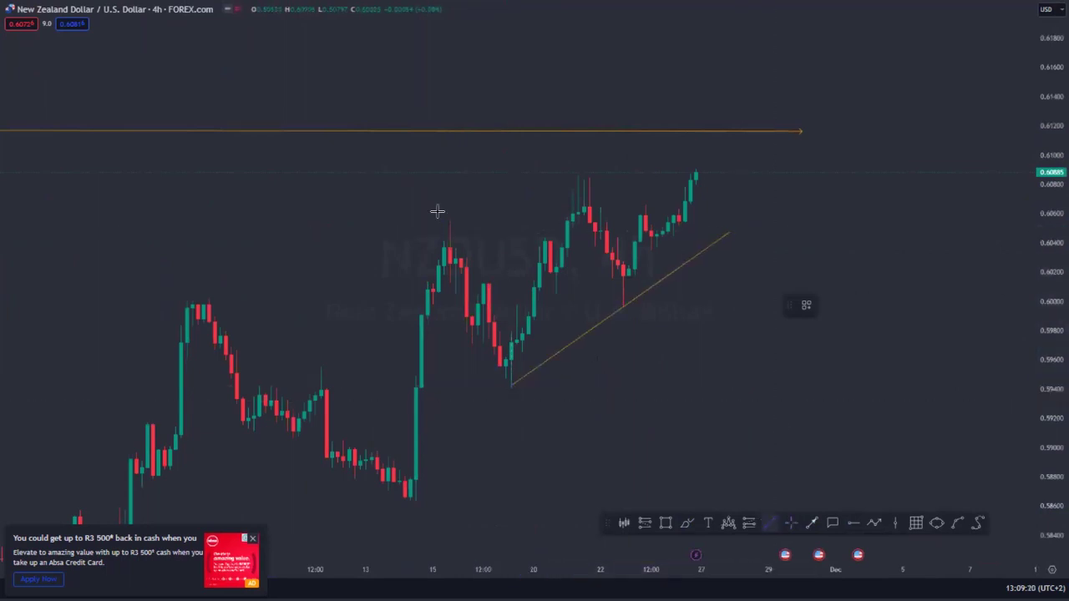
left_click(449, 221)
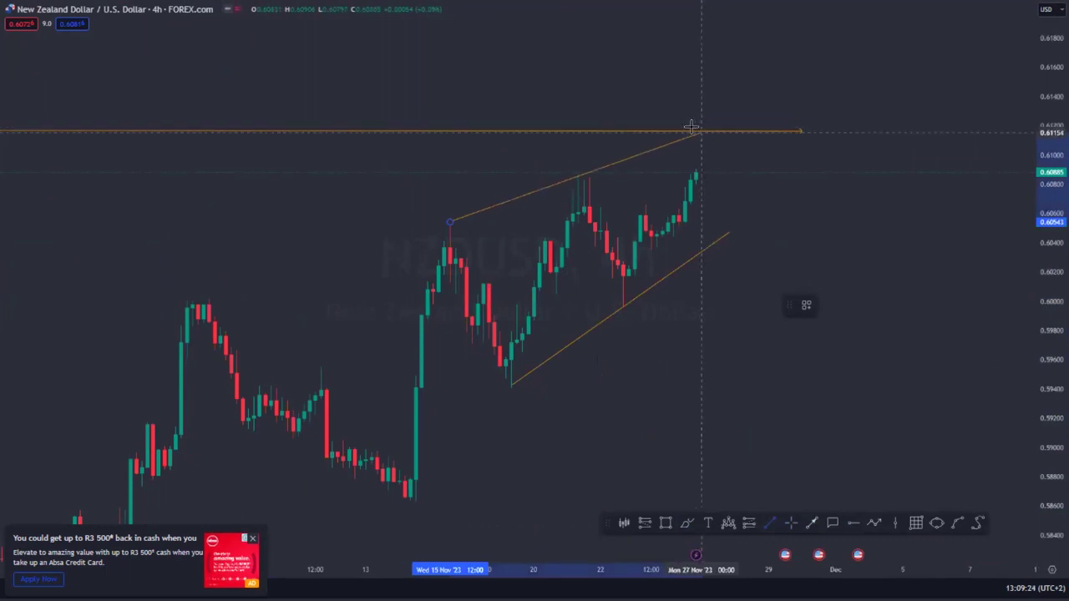
left_click(692, 130)
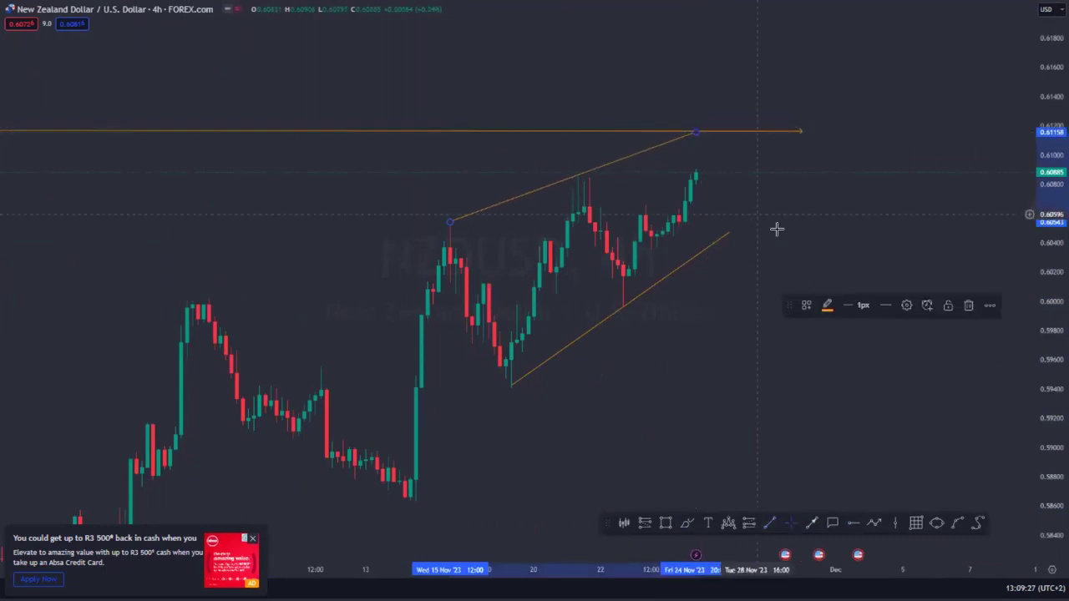
- Draw a projected path from the latest candle up to about 0.6116, then down to about 0.5942 on 30 November
scroll(863, 358, "down", 2)
scroll(902, 347, "down", 3)
scroll(935, 334, "up", 2)
scroll(877, 302, "up", 1)
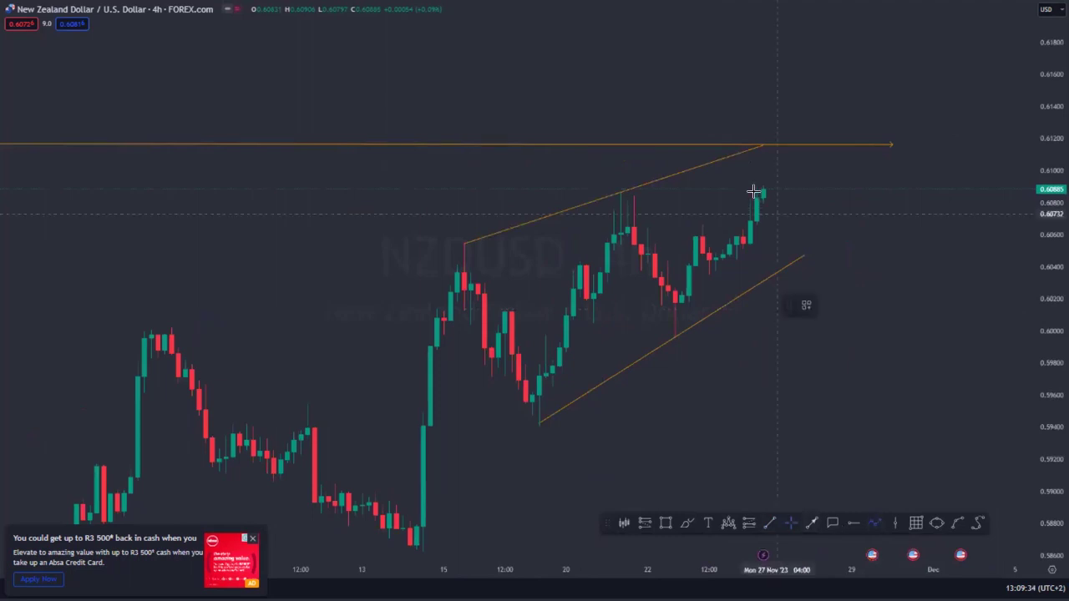
left_click(759, 142)
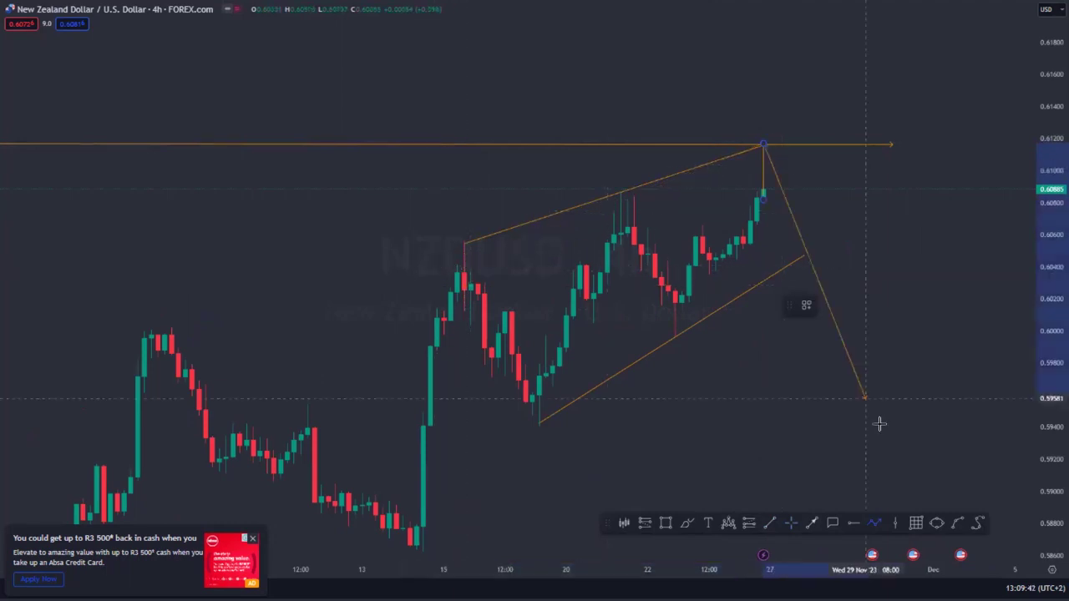
left_click(902, 373)
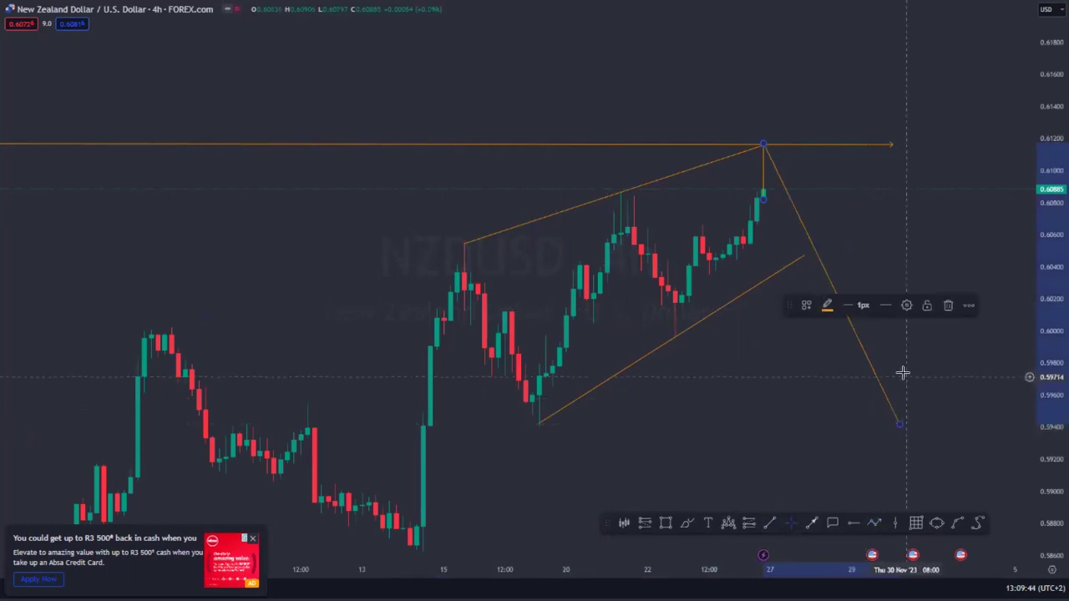
- Draw horizontal rays from the mid-November lows at 0.59384 and 0.58624, and extend the projected path down to the lower ray
scroll(936, 217, "down", 3)
mouse_move(962, 275)
left_mouse_down()
mouse_move(859, 441)
mouse_move(839, 531)
left_mouse_up()
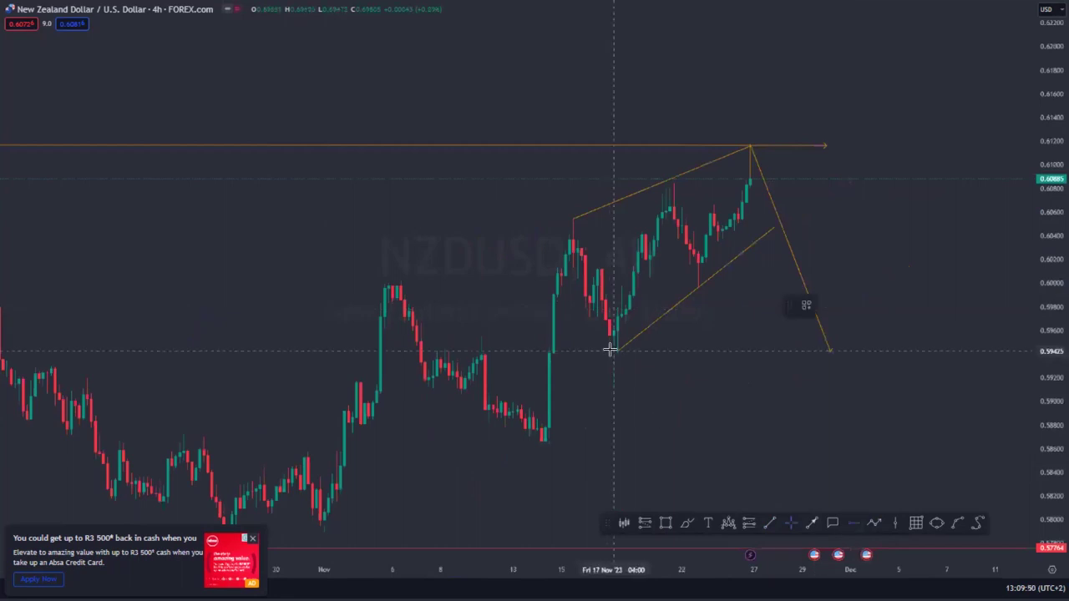
left_click(615, 354)
left_click(850, 523)
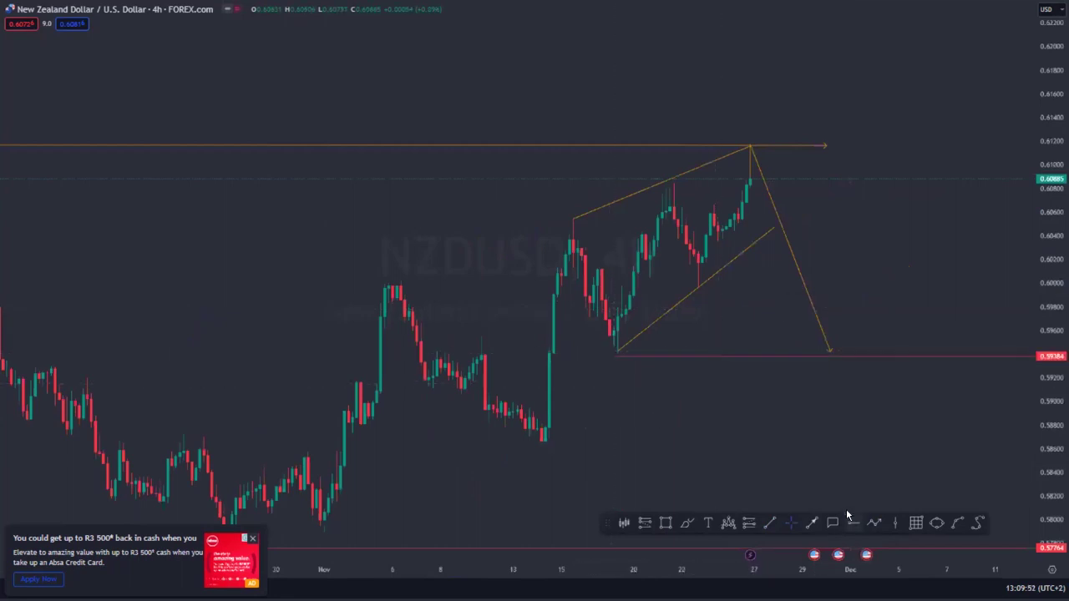
left_click(537, 446)
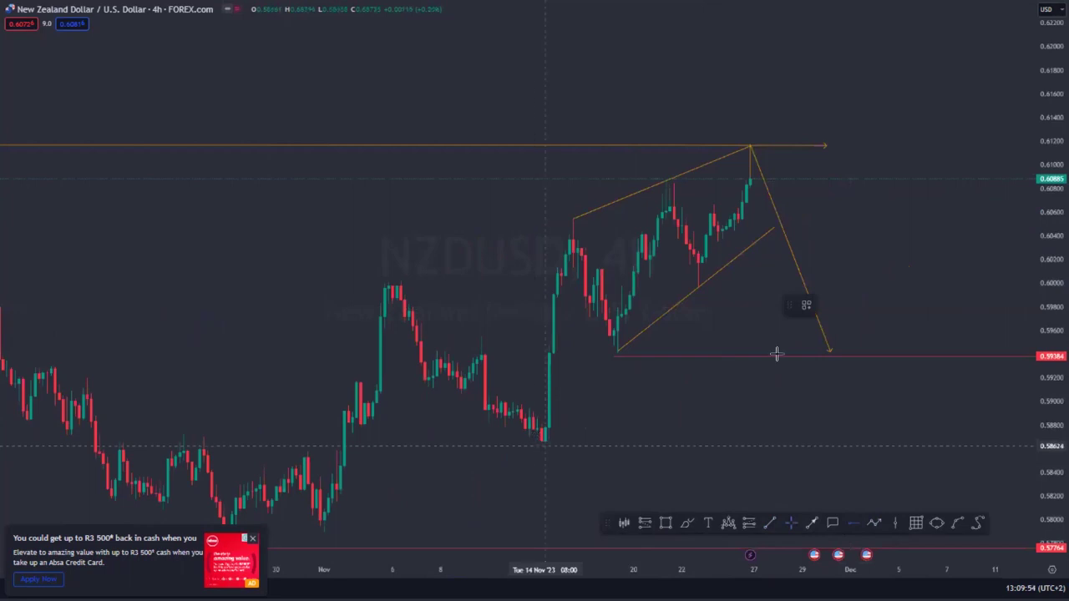
left_click_drag(829, 351, 866, 443)
- Place a short position with entry at 0.61139, stop at 0.61356 and target at 0.58606, and narrow its width slightly
scroll(843, 227, "down", 2)
left_click_drag(850, 231, 745, 227)
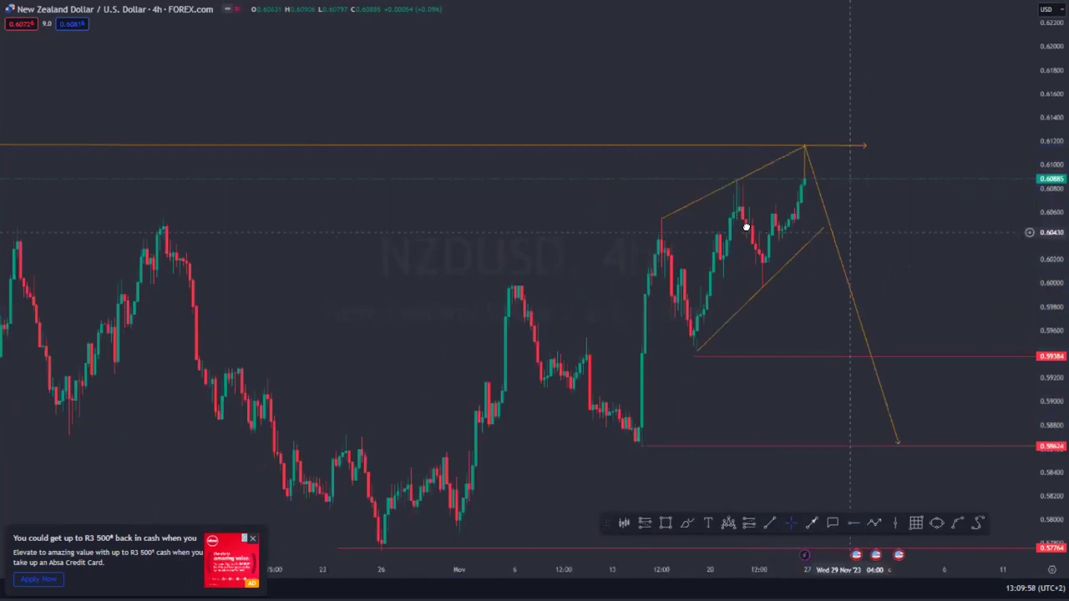
left_click(643, 523)
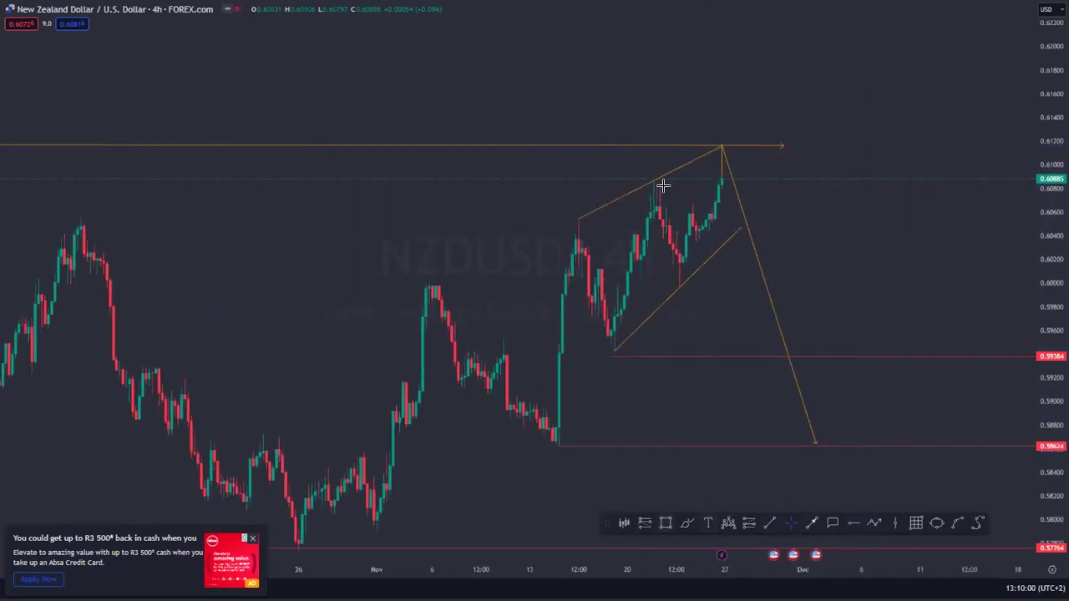
left_click(722, 149)
left_click_drag(718, 69, 721, 124)
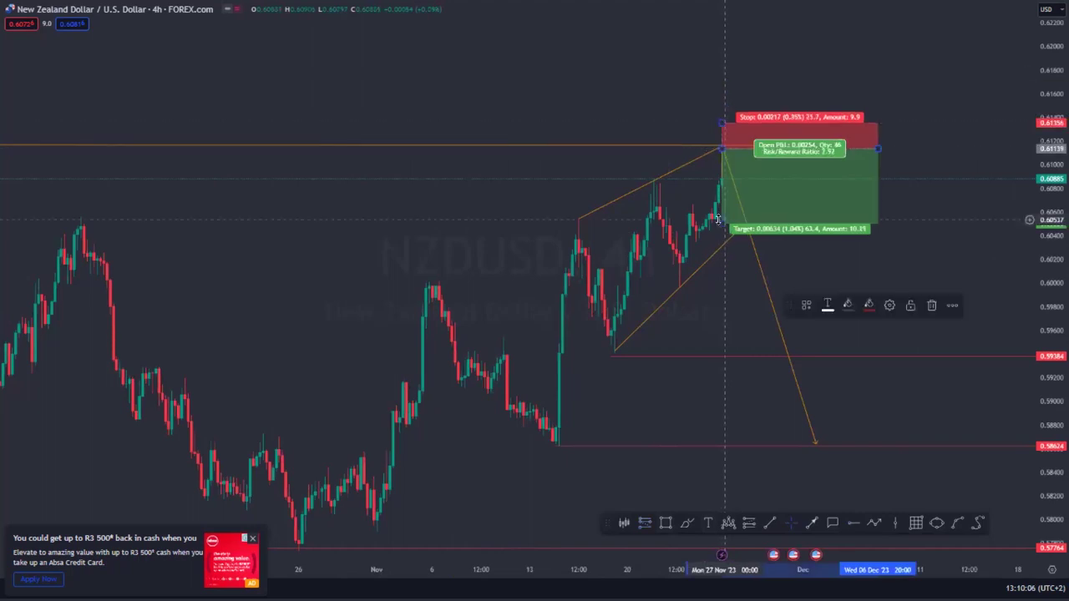
left_click_drag(722, 223, 760, 445)
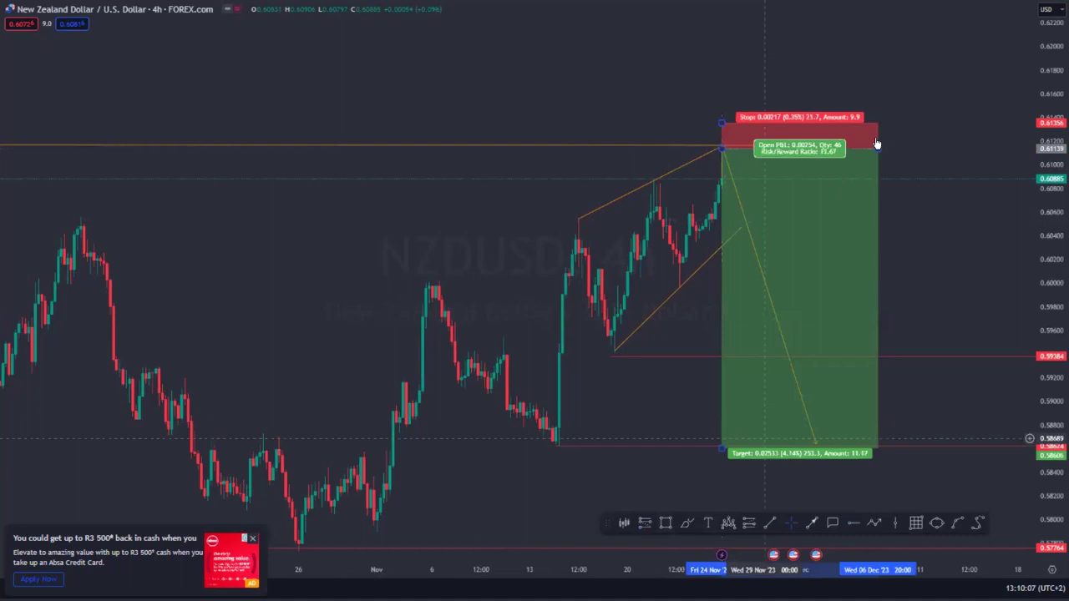
left_click_drag(875, 144, 850, 146)
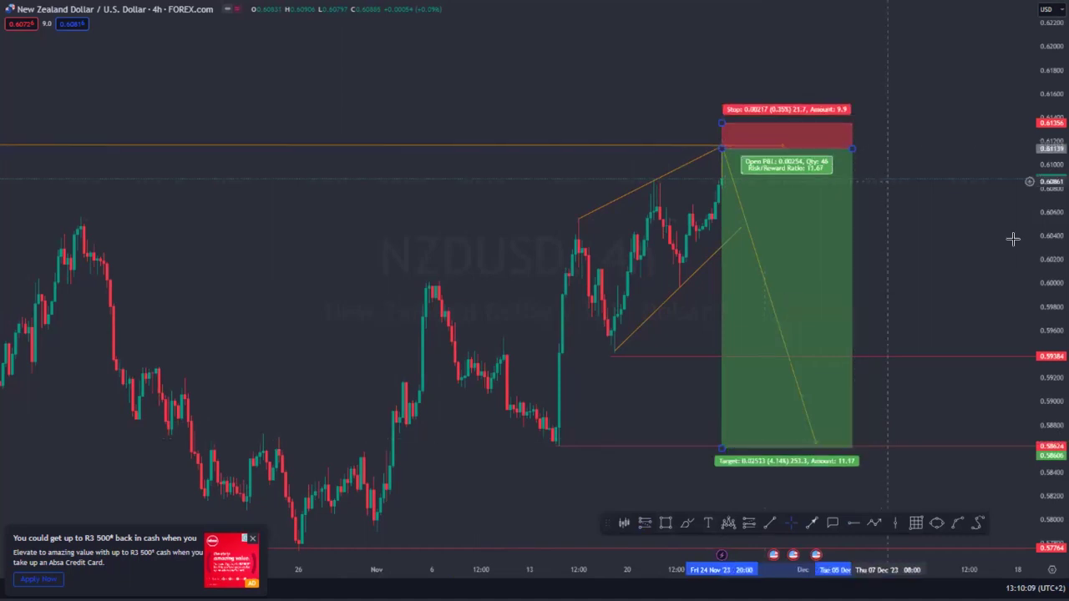
- Switch the chart to the 1-hour timeframe and narrow the short position to end at about 30 November
left_click(1047, 319)
scroll(1030, 314, "down", 2)
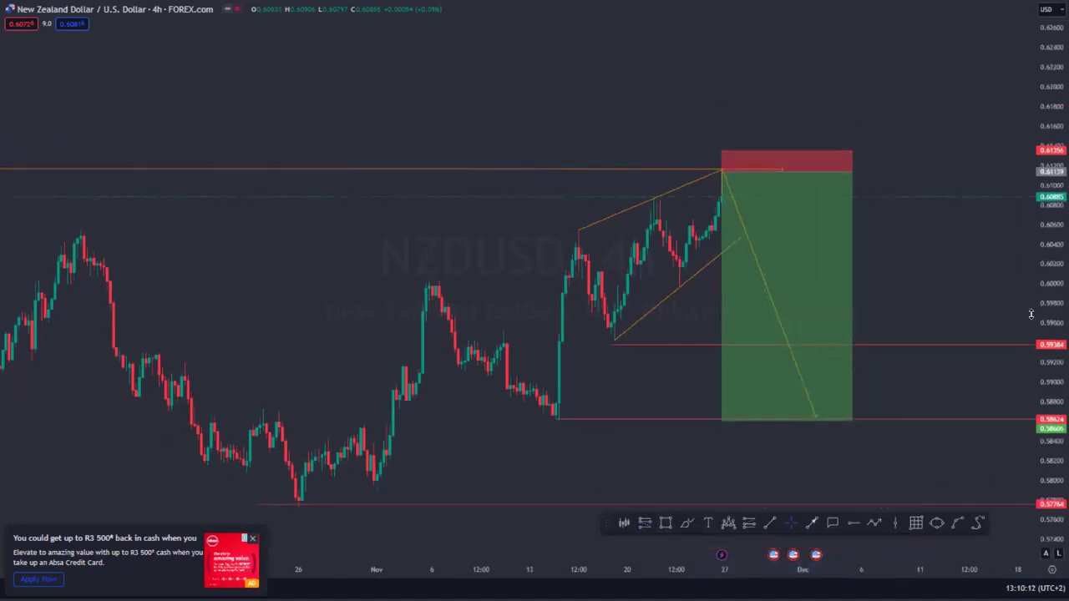
type("1")
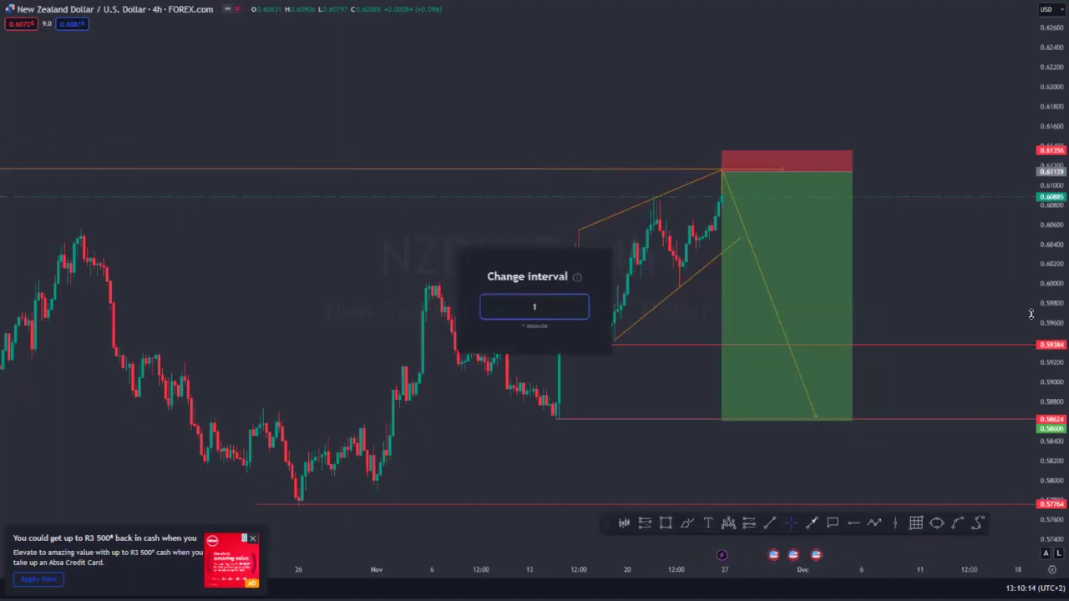
type("h")
key("Return")
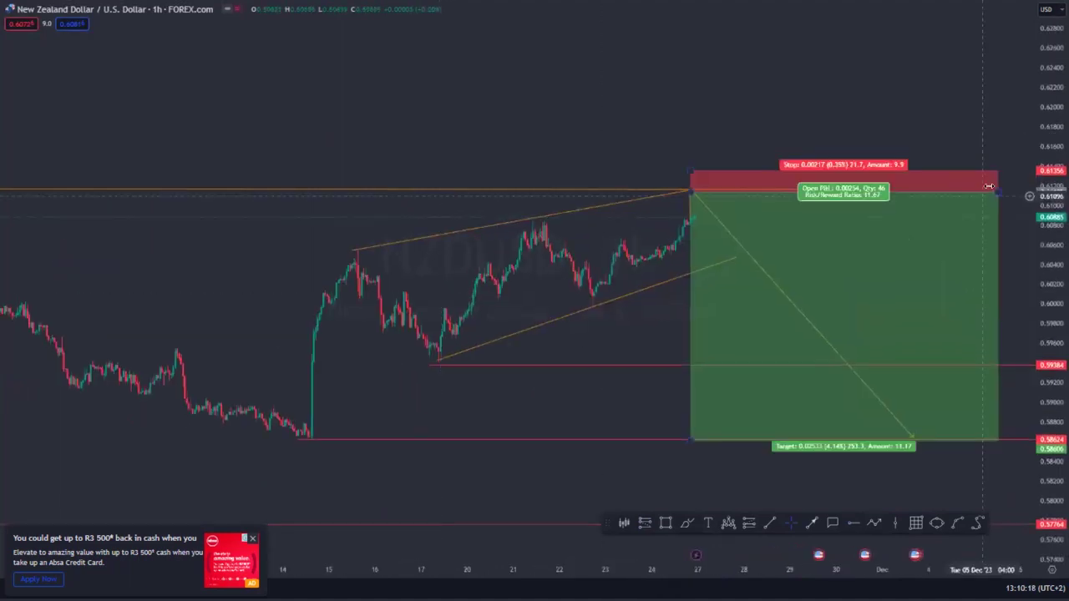
left_click_drag(895, 194, 845, 198)
left_click(985, 327)
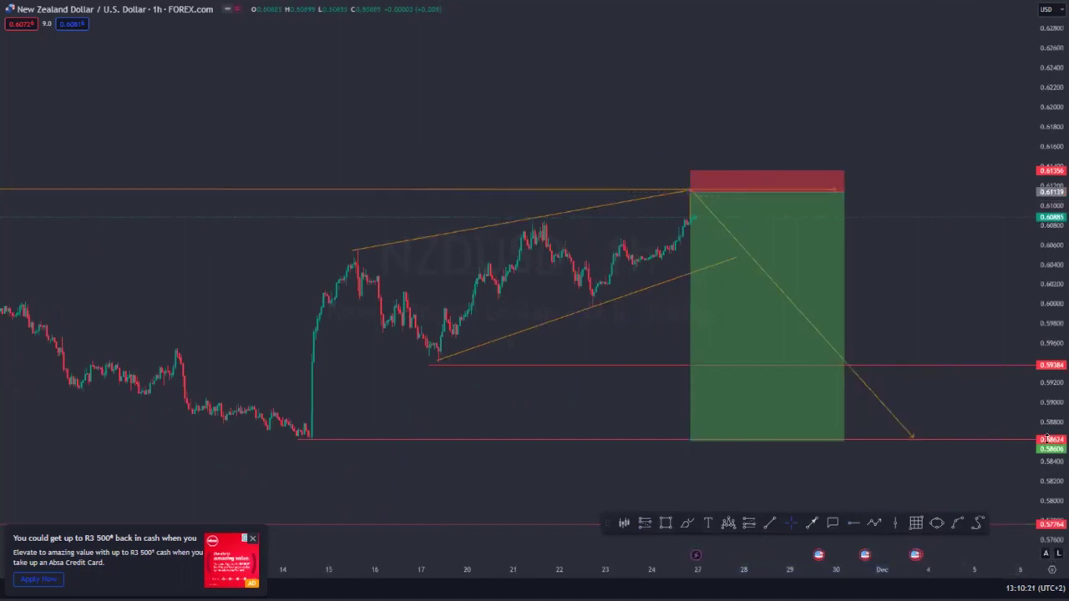
- Bring up the Windows taskbar over the full-screen chart
scroll(988, 332, "down", 2)
left_click_drag(1013, 311, 937, 292)
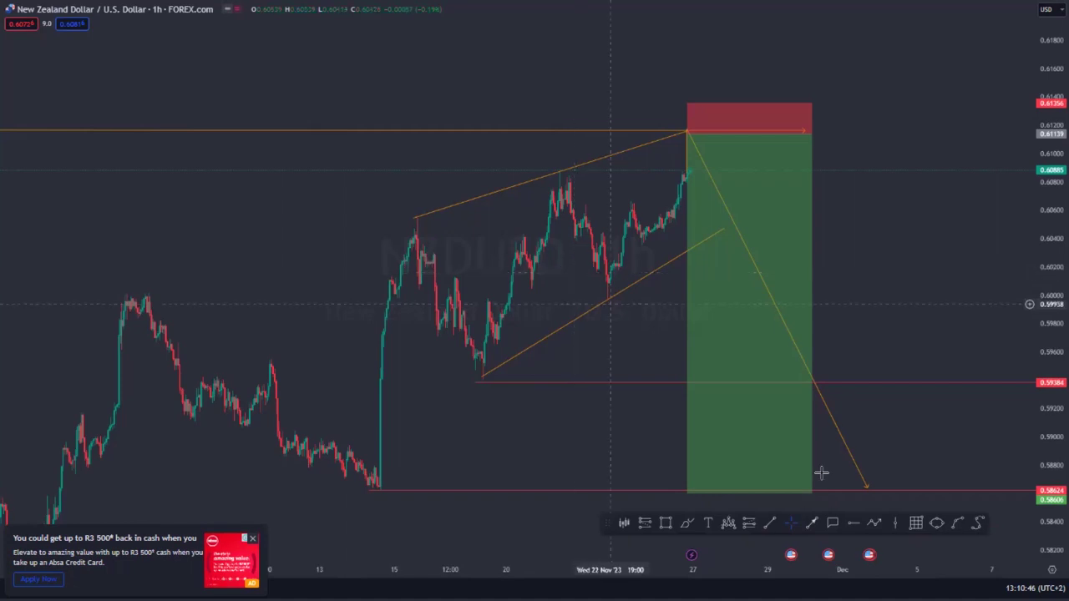
key("super")
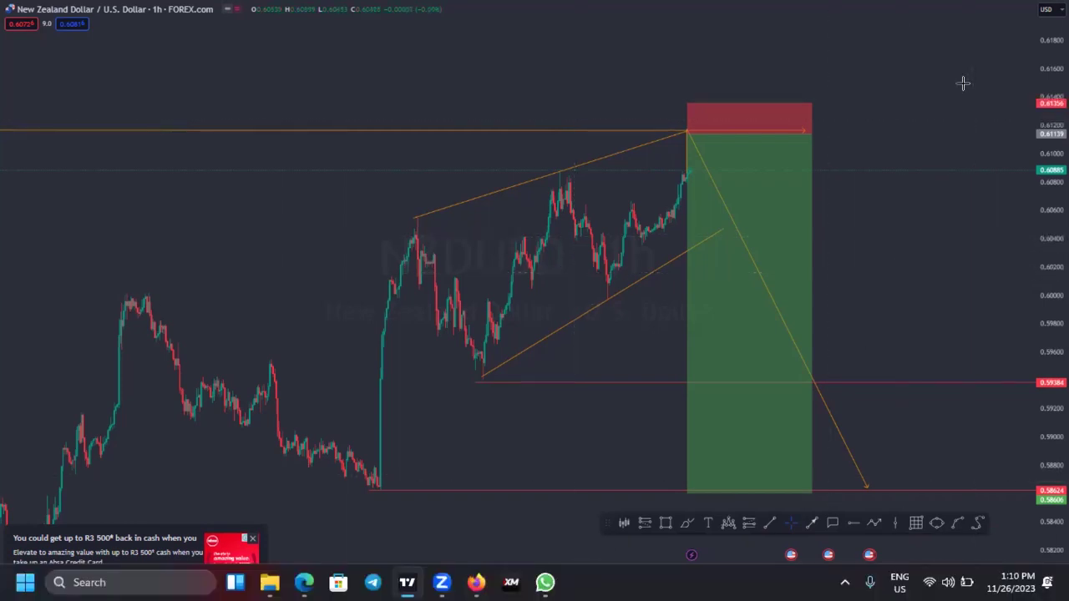